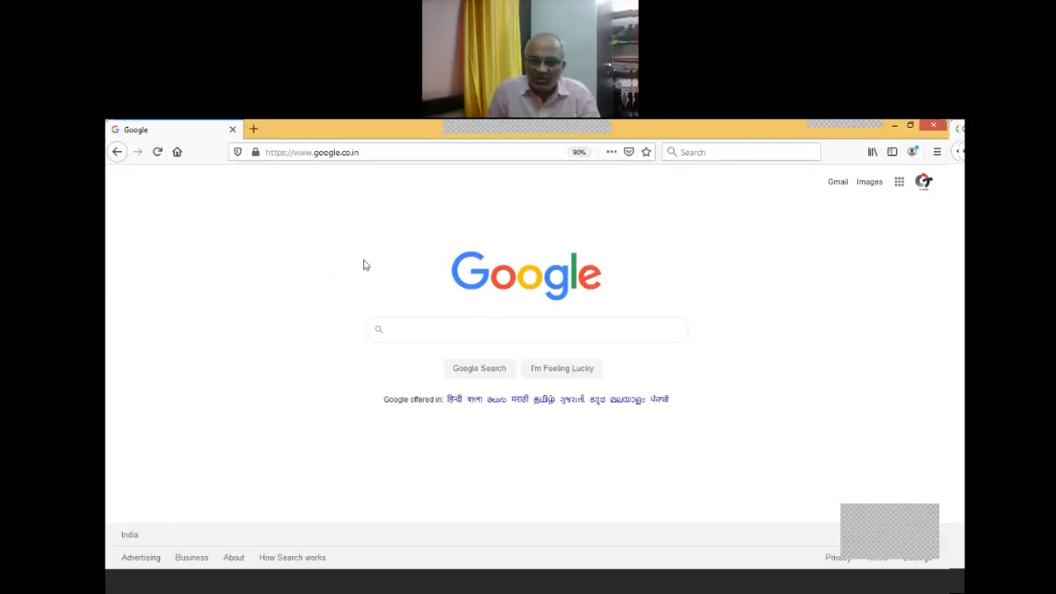
# Open Google Classroom from the list of Google apps and enter class 10 A.
pyautogui.click(900, 189)
pyautogui.moveTo(928, 256); pyautogui.dragTo(928, 387)
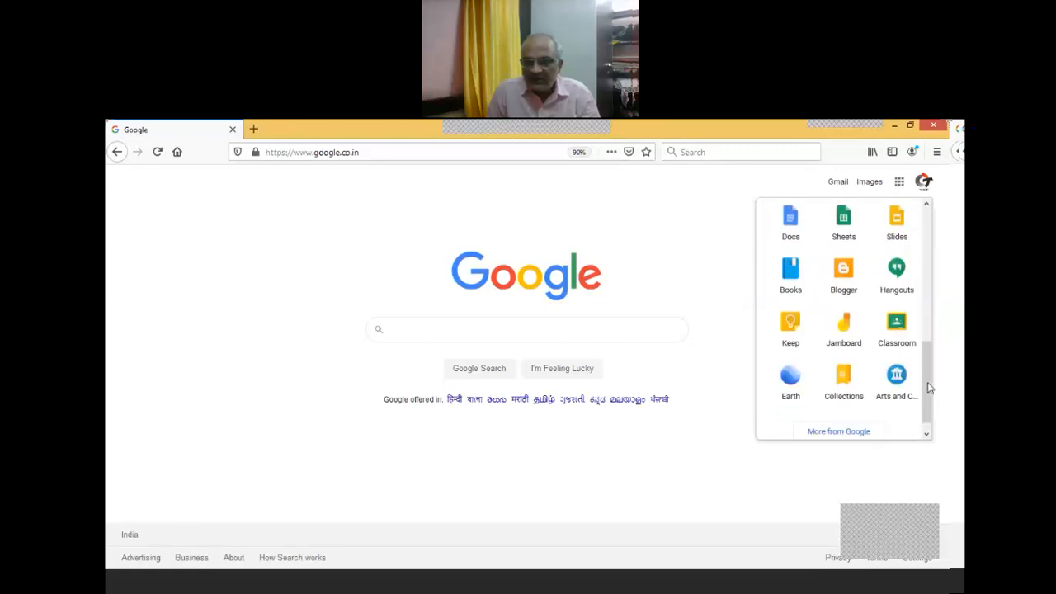
pyautogui.click(898, 332)
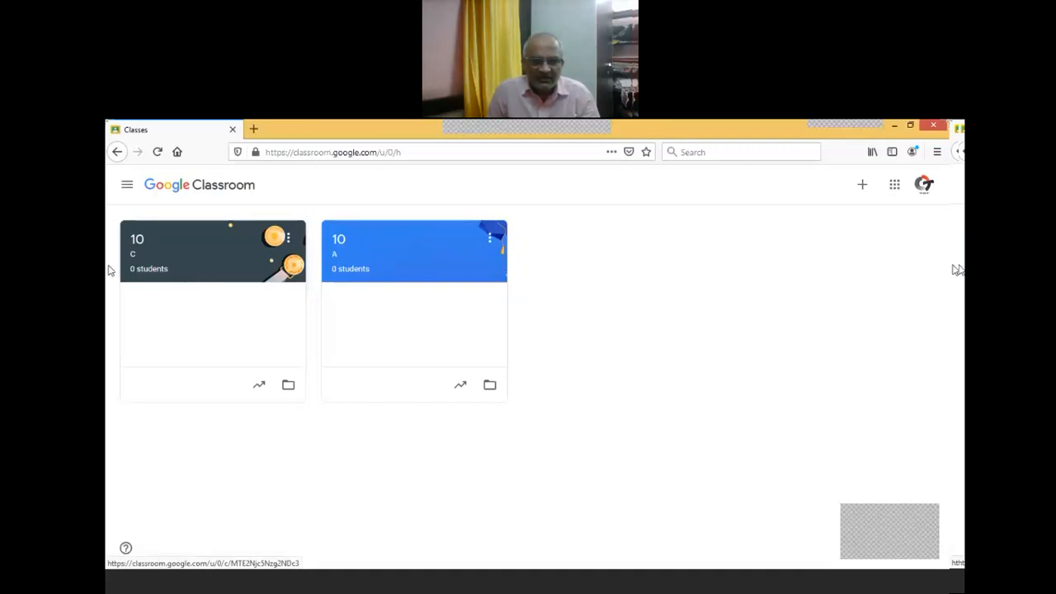
pyautogui.click(370, 257)
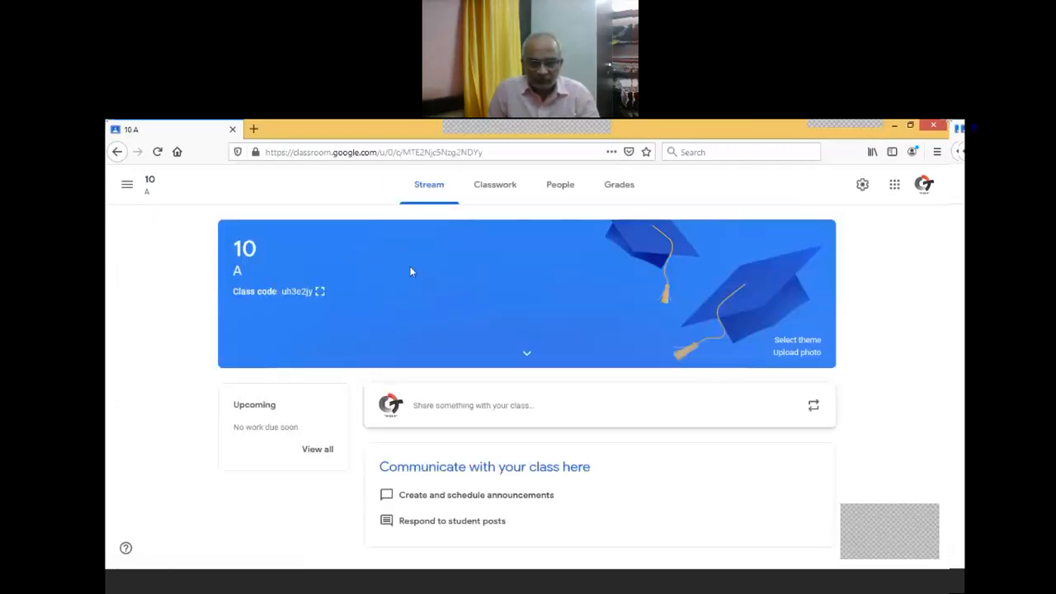
# Create a new quiz assignment in the classwork of class 10 A and dismiss the posting tip.
pyautogui.click(488, 188)
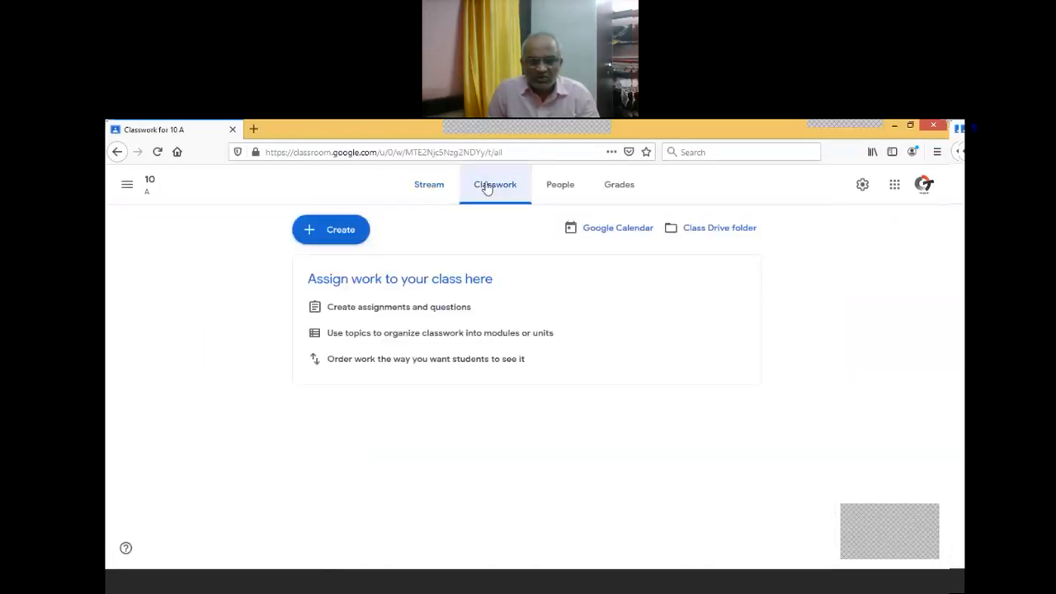
pyautogui.click(333, 235)
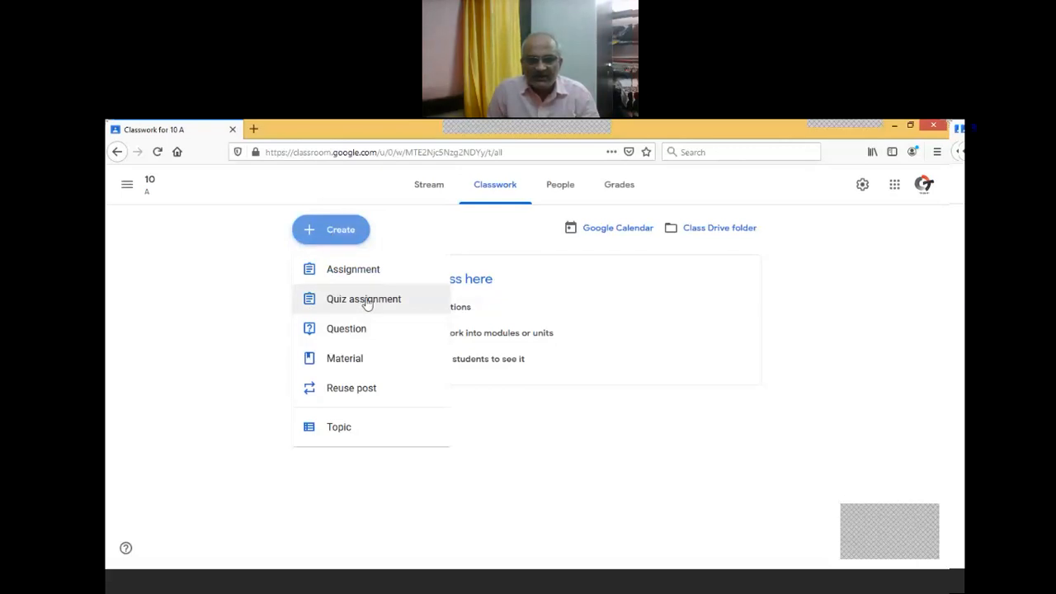
pyautogui.click(367, 304)
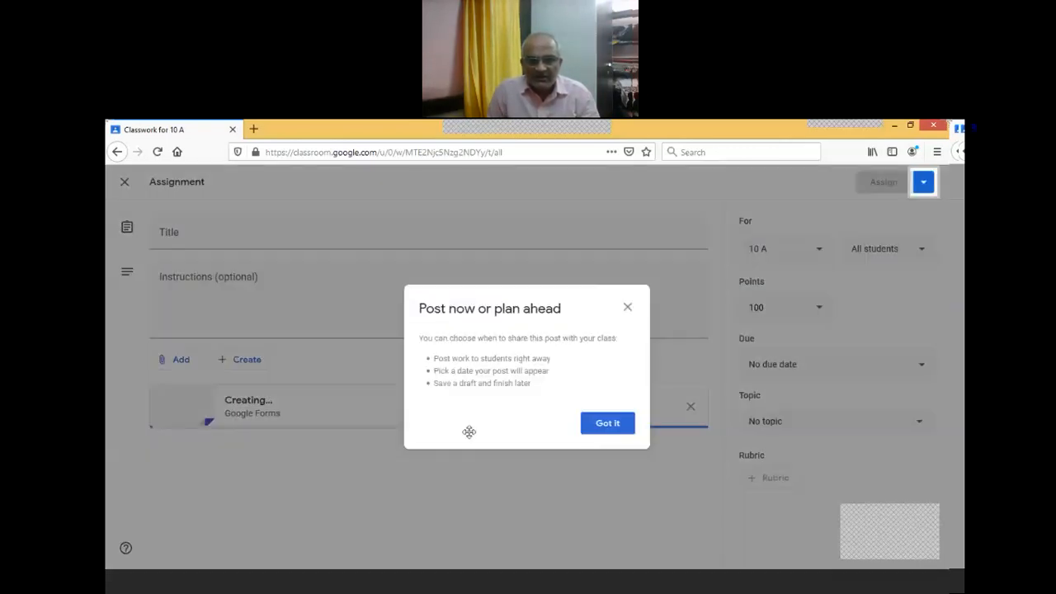
pyautogui.click(607, 424)
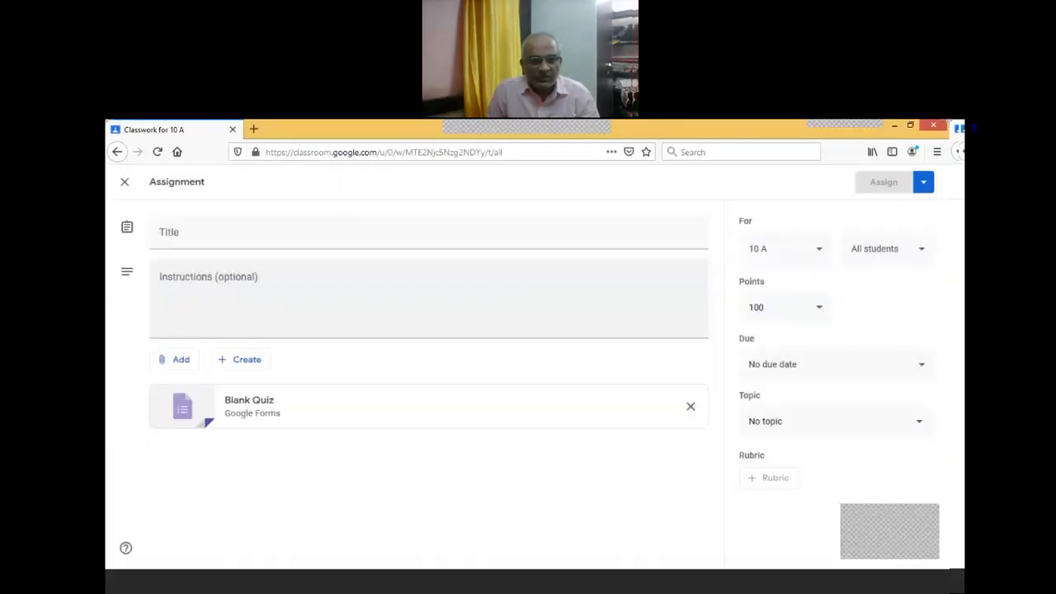
# Title the quiz assignment "xyz" and enter "marks 10" as its instructions.
pyautogui.click(194, 236)
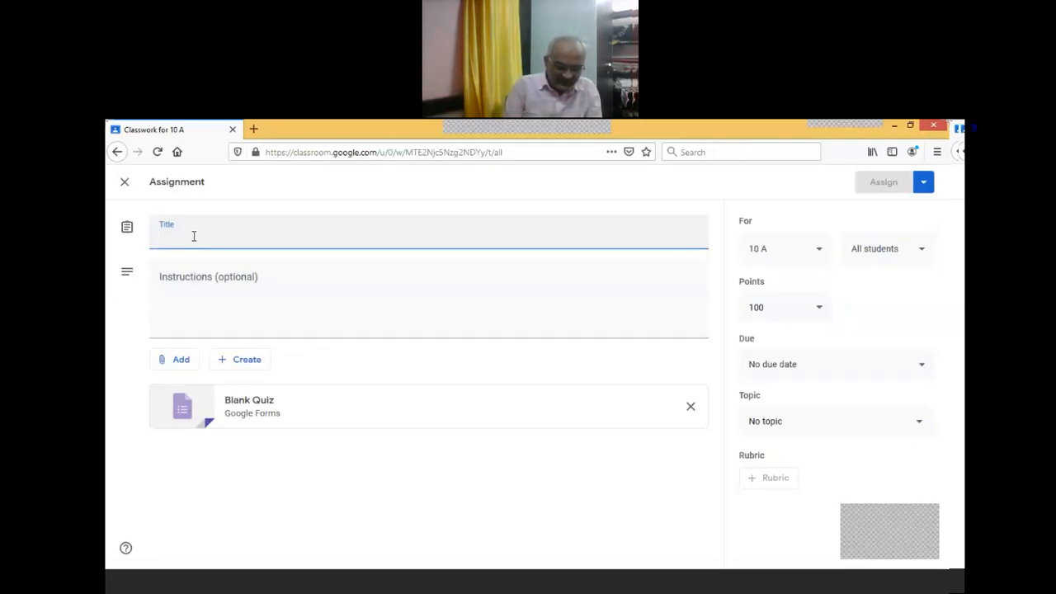
pyautogui.write('xyz')
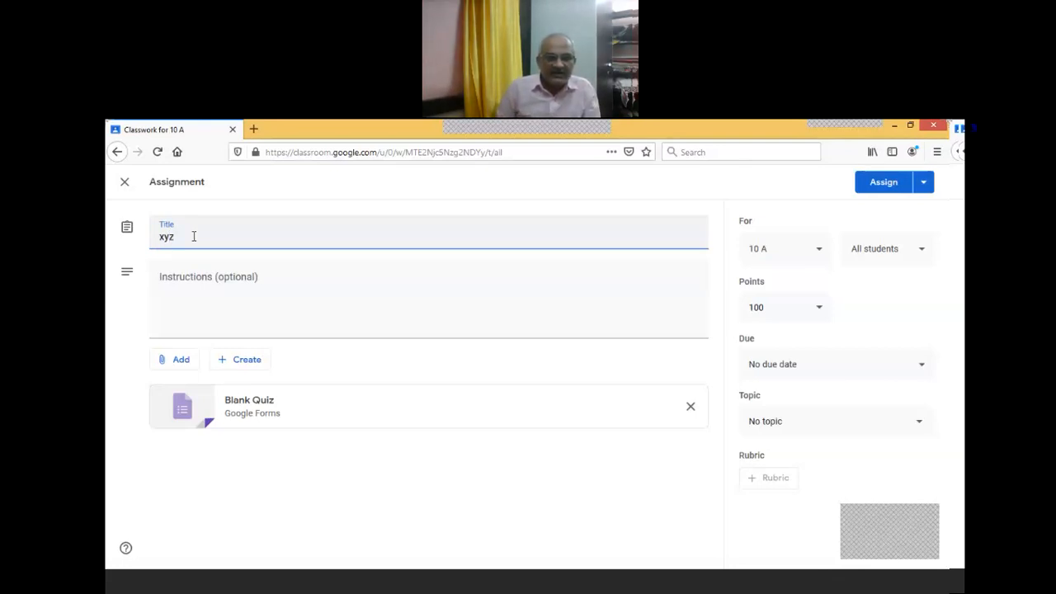
pyautogui.click(207, 302)
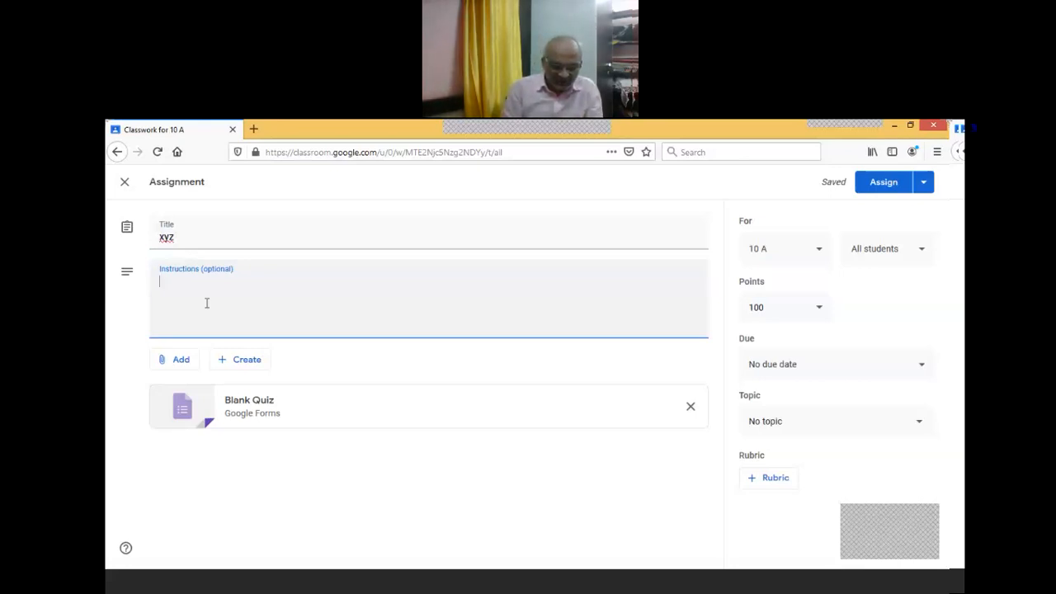
pyautogui.write('mar')
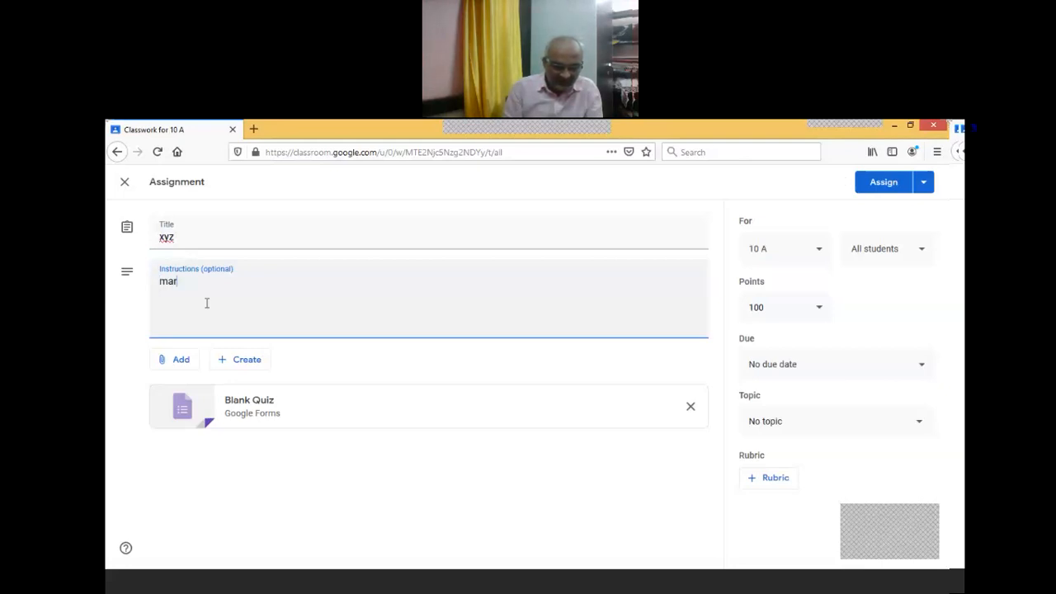
pyautogui.write('ks 10')
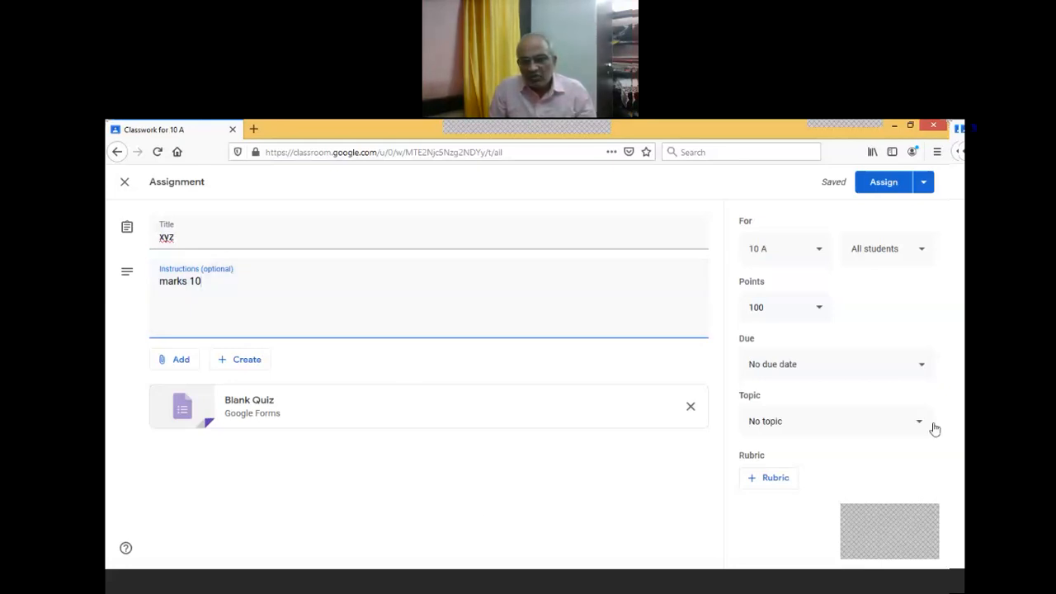
# Create a new topic named "xyz" for the assignment.
pyautogui.click(872, 427)
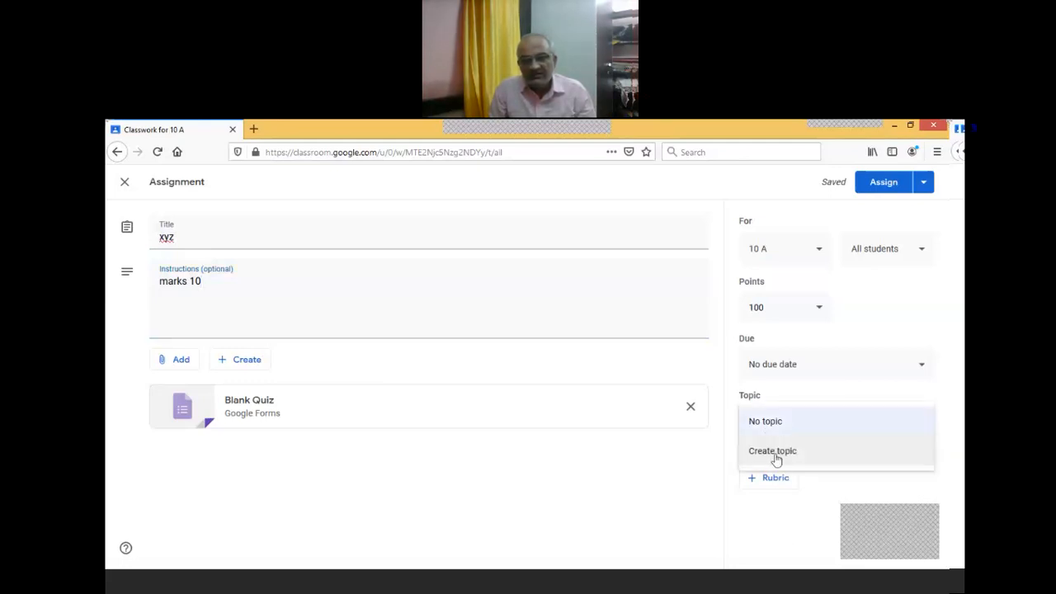
pyautogui.click(776, 455)
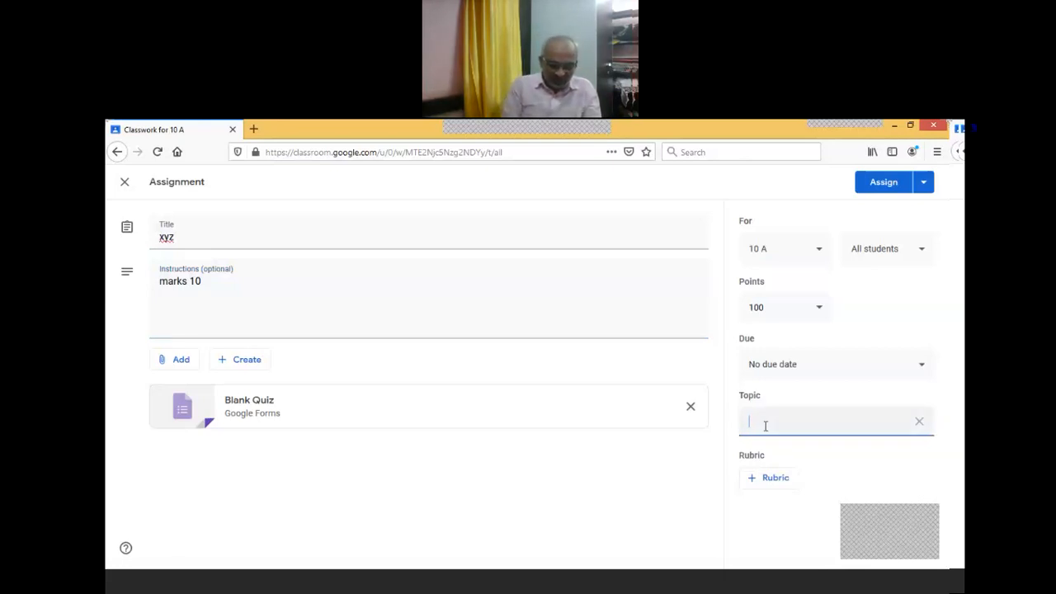
pyautogui.write('x')
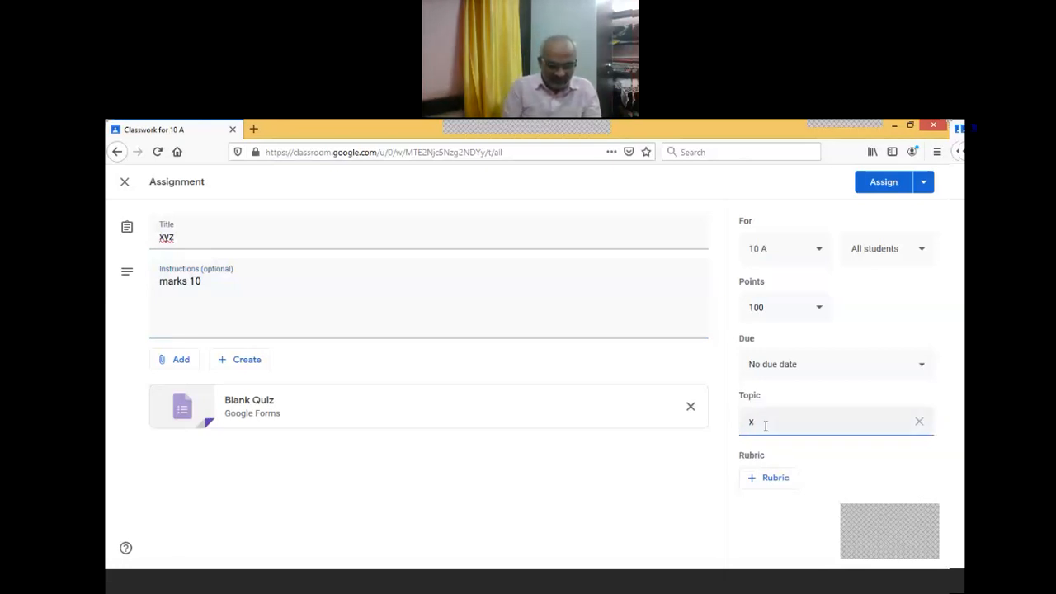
pyautogui.write('yz')
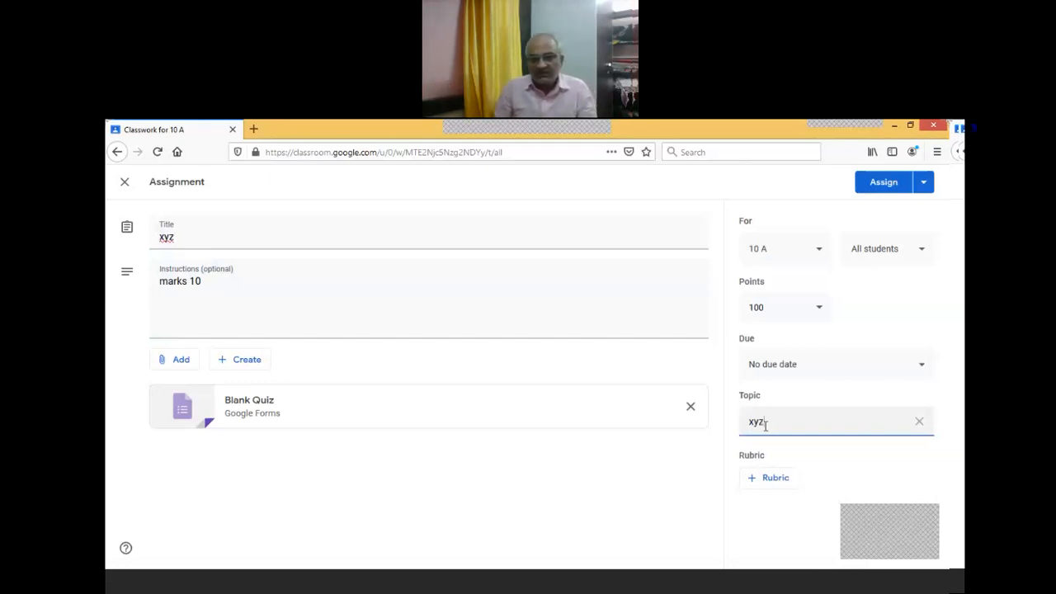
pyautogui.click(589, 448)
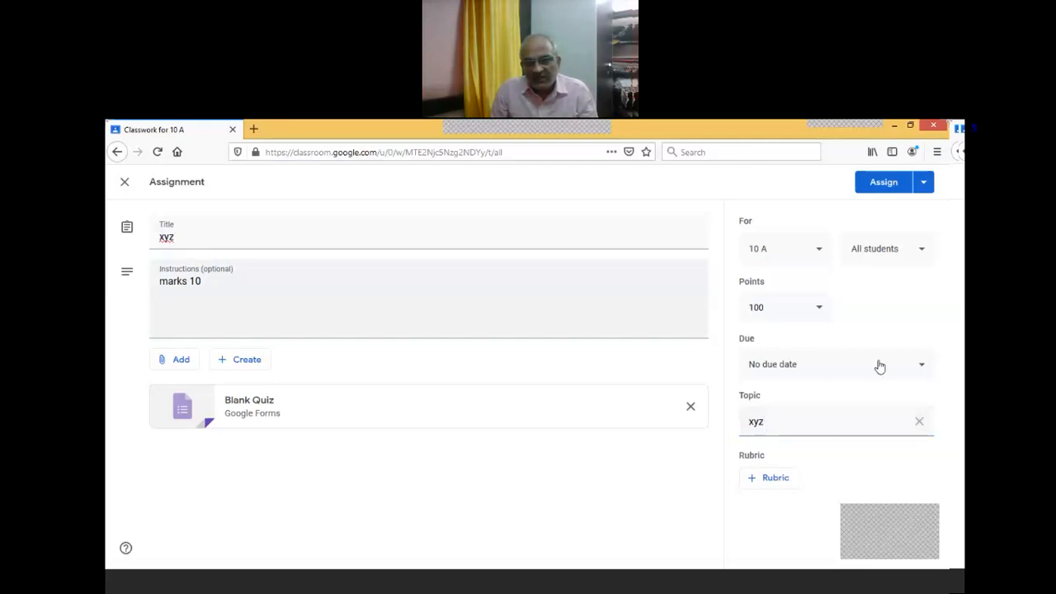
pyautogui.click(770, 421)
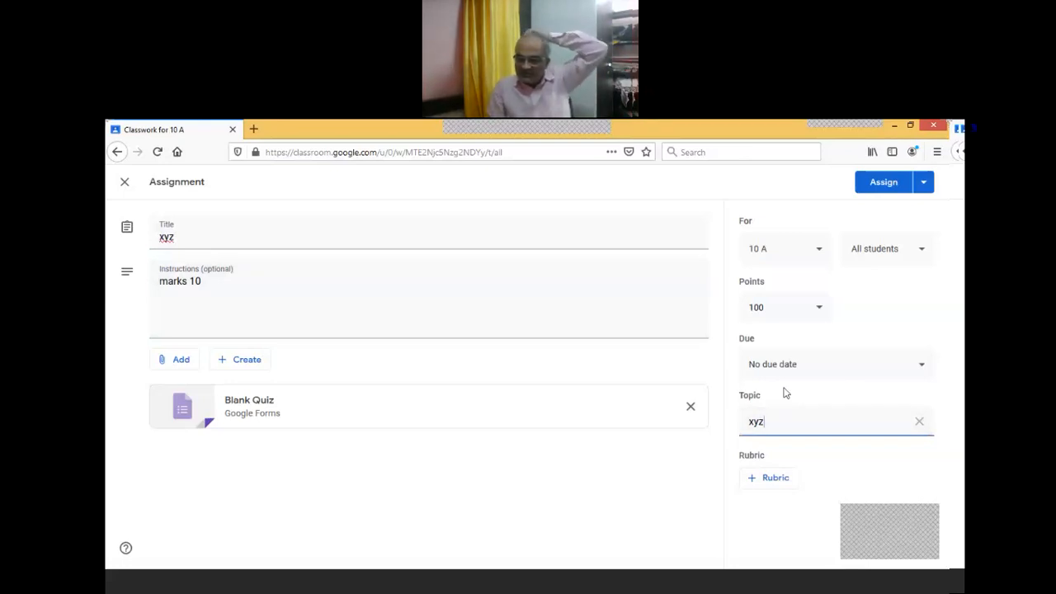
# Add class 10 C as a second class receiving the assignment.
pyautogui.click(813, 252)
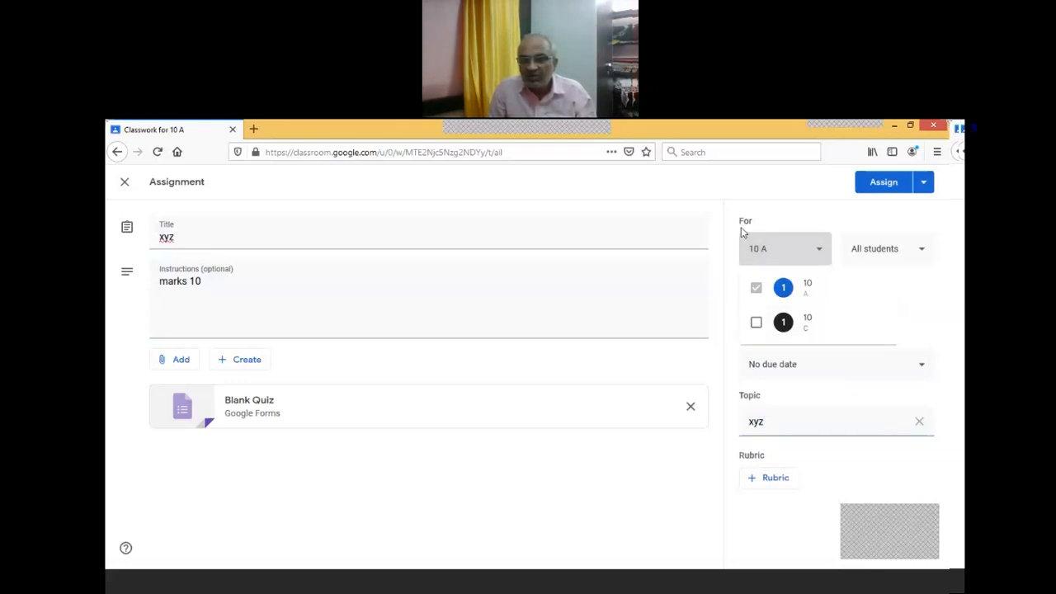
pyautogui.click(756, 324)
pyautogui.click(697, 388)
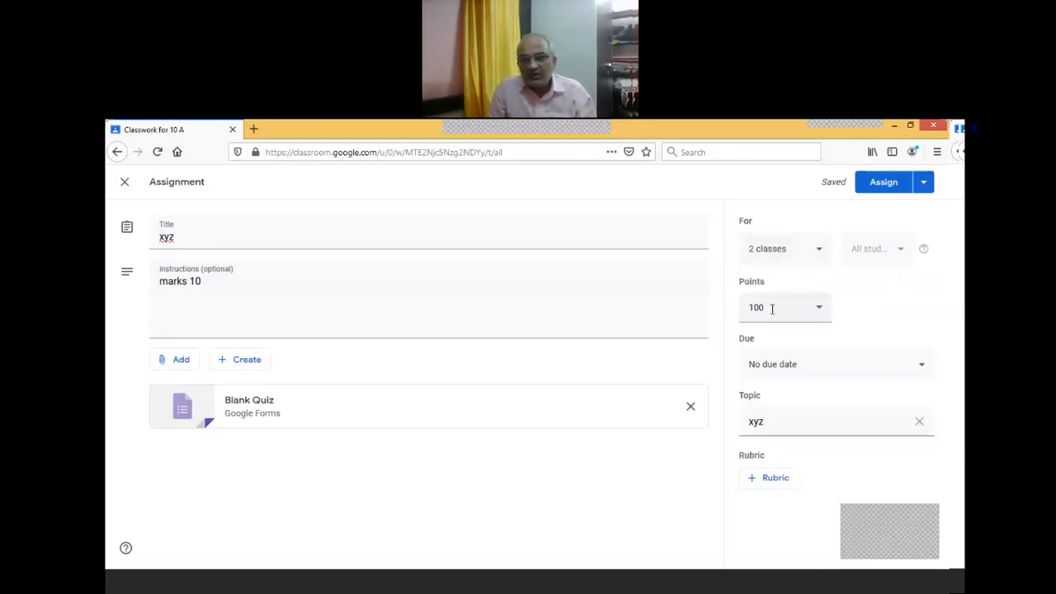
# Set the assignment's points to 10.
pyautogui.click(773, 309)
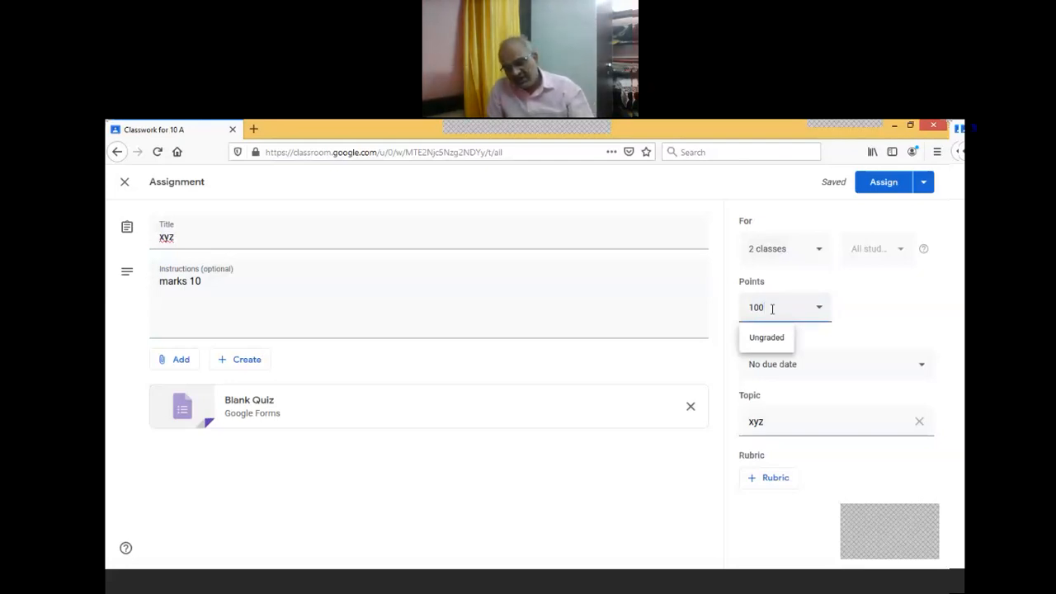
pyautogui.press('BackSpace')
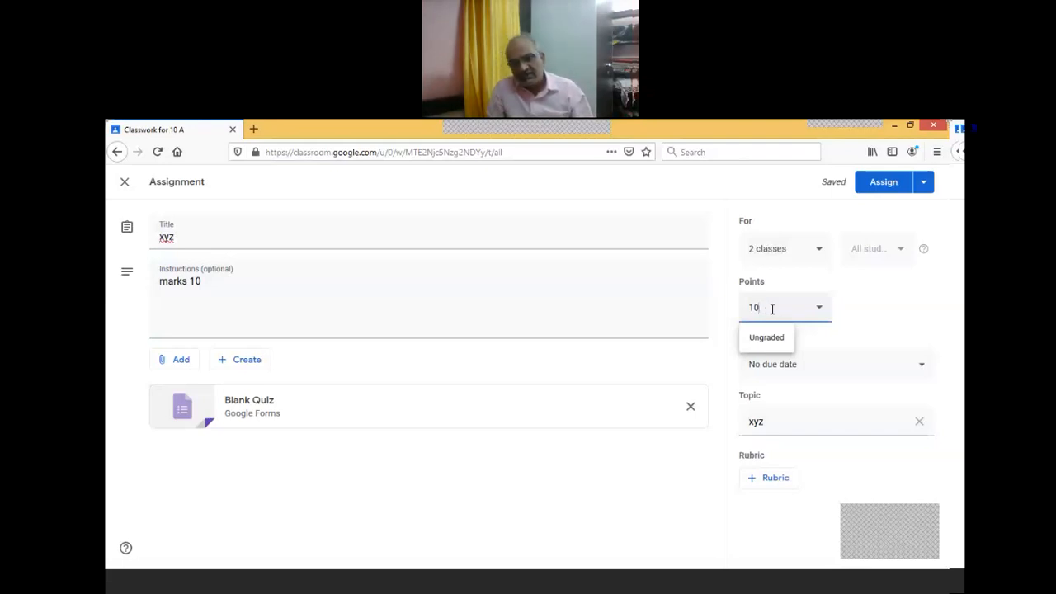
pyautogui.click(677, 469)
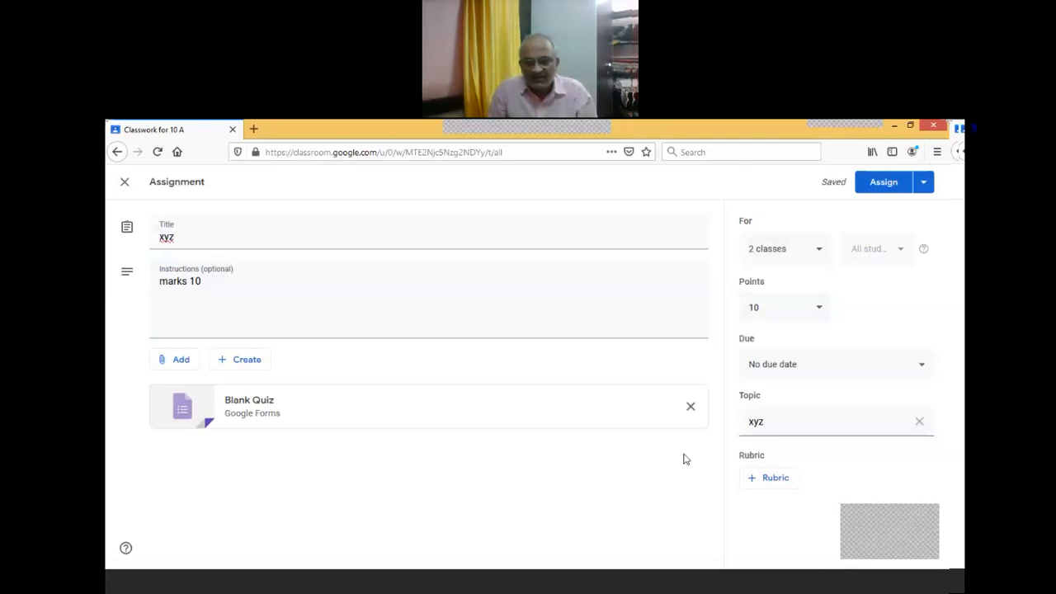
# Set the assignment's due date to Jul 15, 2020 with a due time of 11:59 PM.
pyautogui.click(828, 376)
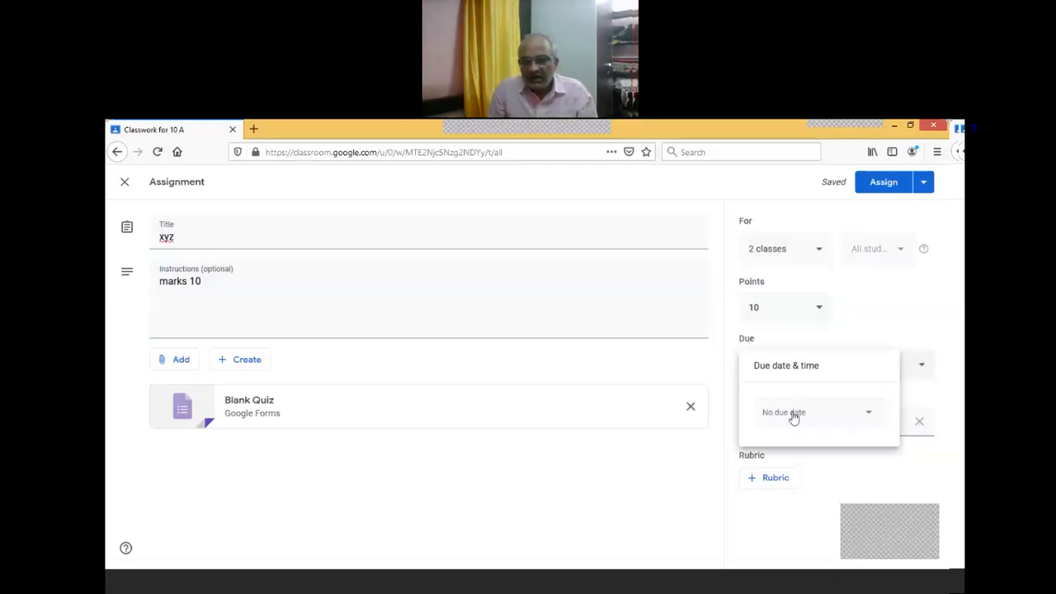
pyautogui.click(846, 414)
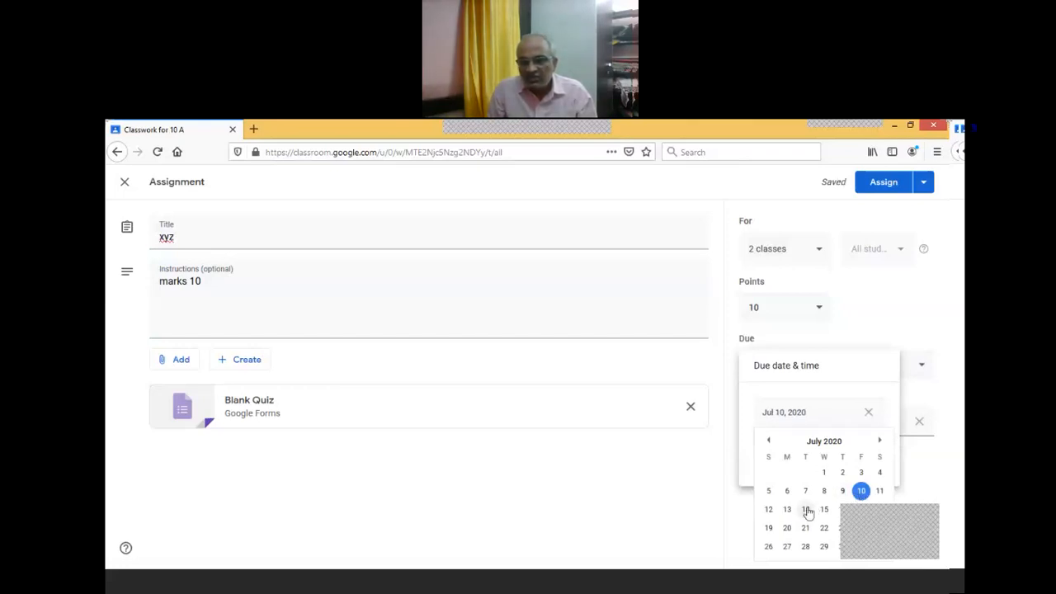
pyautogui.click(824, 509)
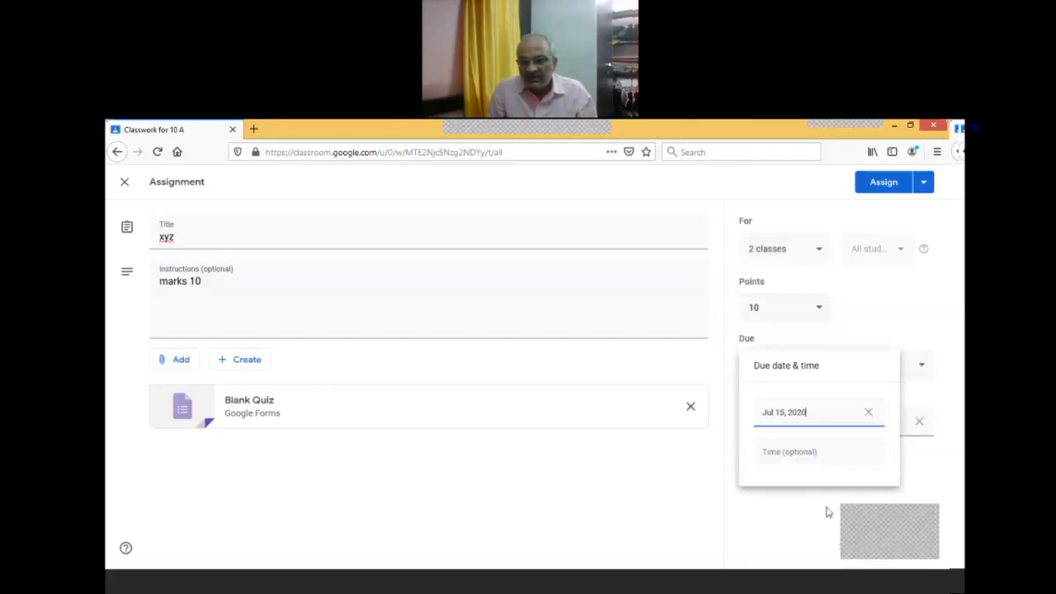
pyautogui.click(795, 451)
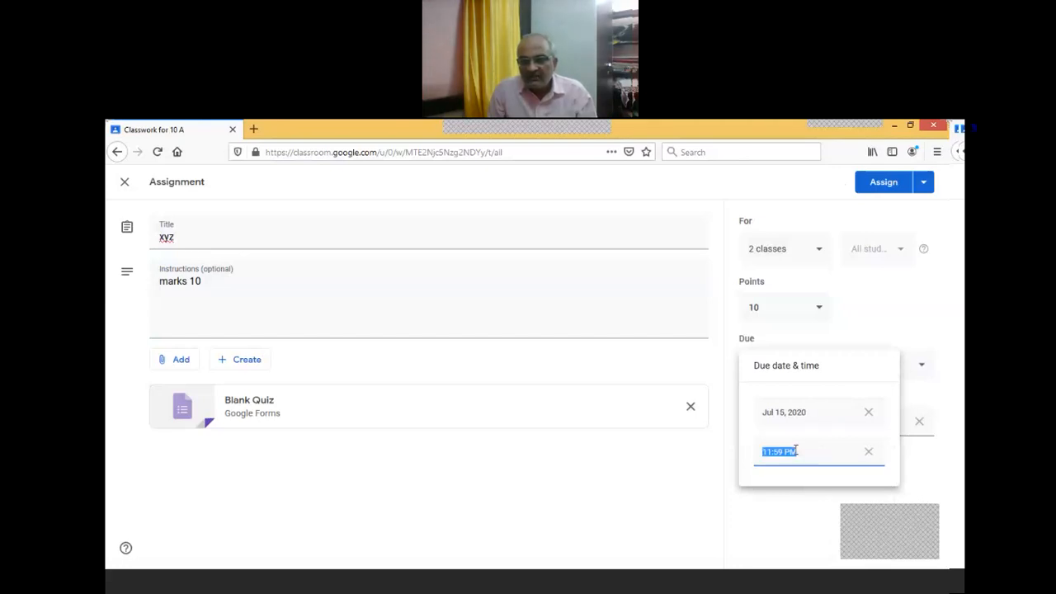
pyautogui.click(690, 487)
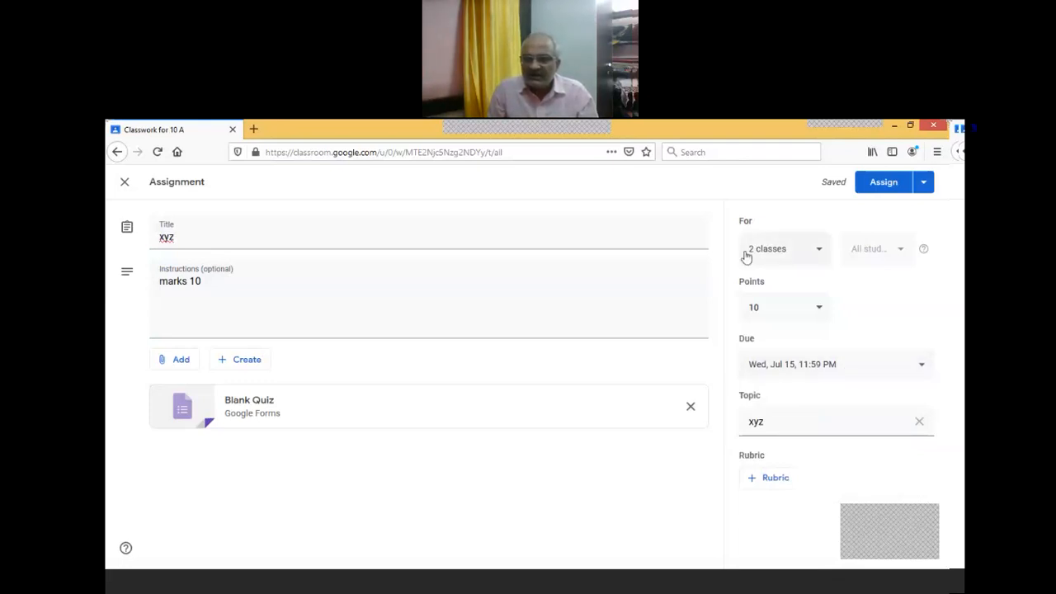
# Review the posting options and remove class 10 C so the assignment is only for class 10 A.
pyautogui.click(821, 252)
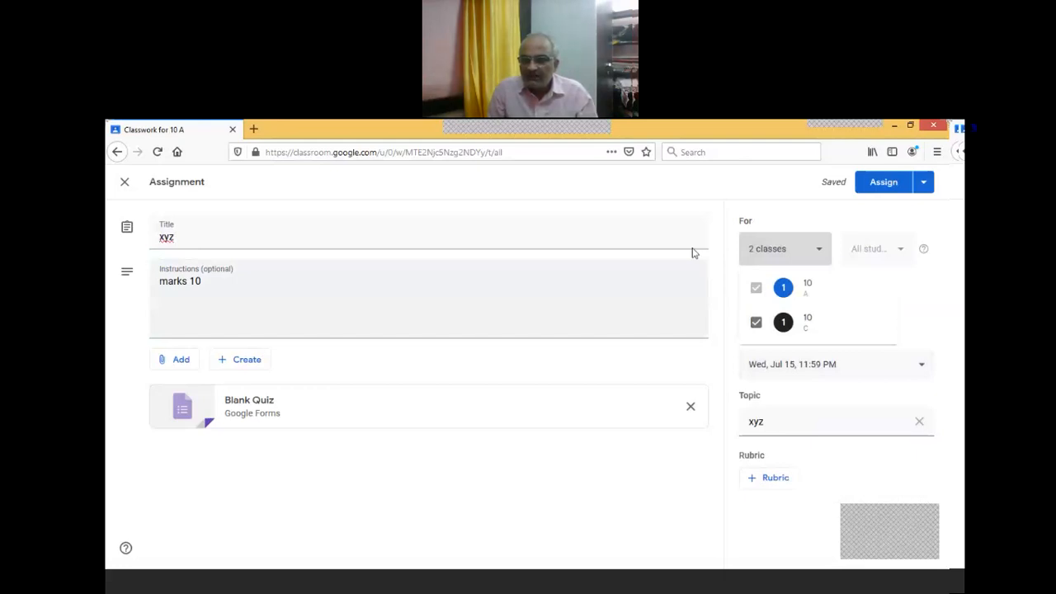
pyautogui.click(720, 190)
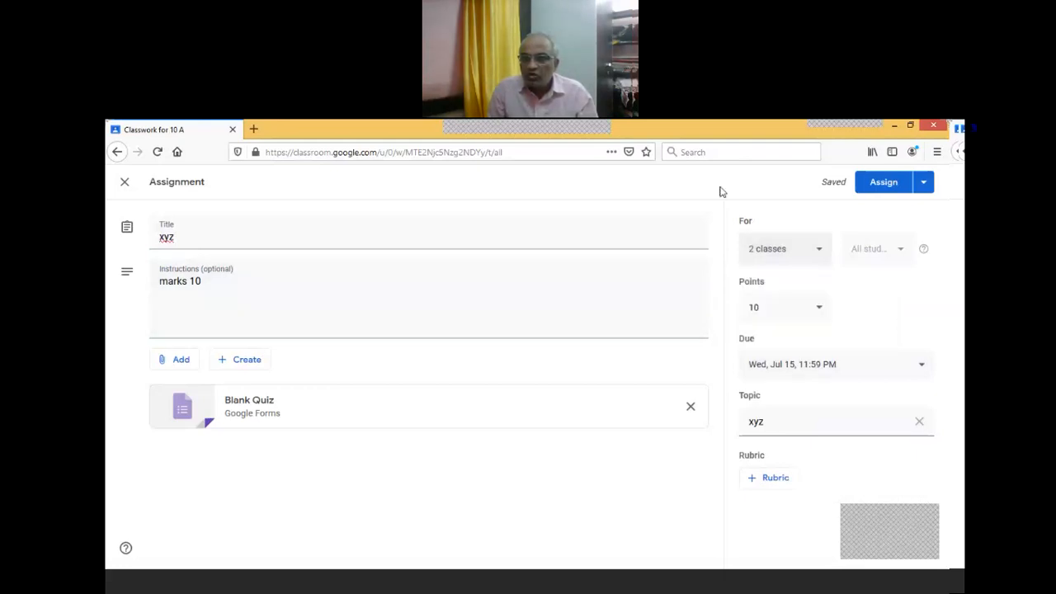
pyautogui.click(926, 183)
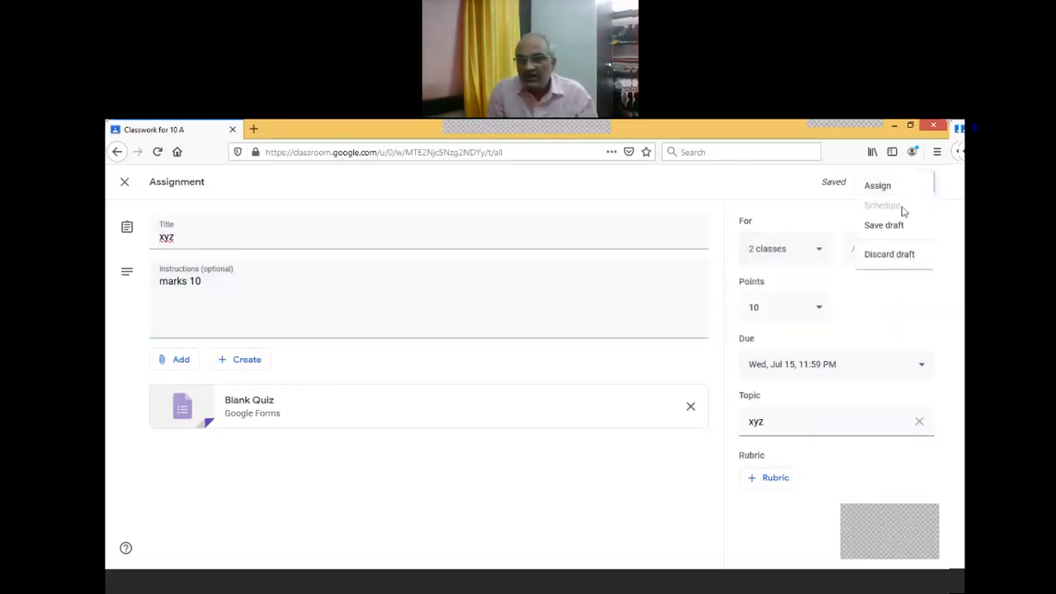
pyautogui.click(737, 185)
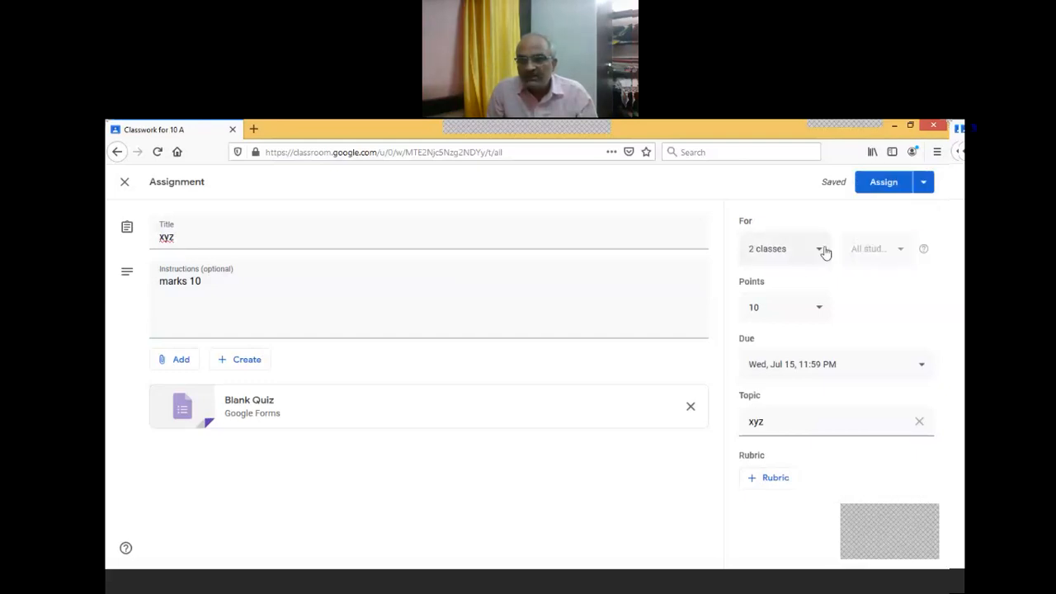
pyautogui.click(821, 251)
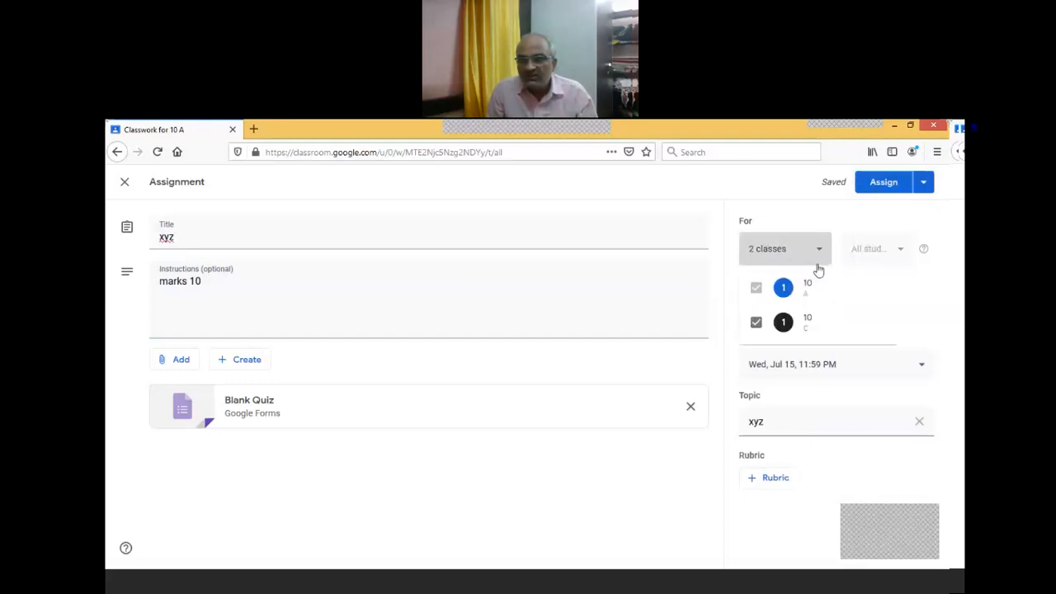
pyautogui.click(757, 322)
pyautogui.click(742, 180)
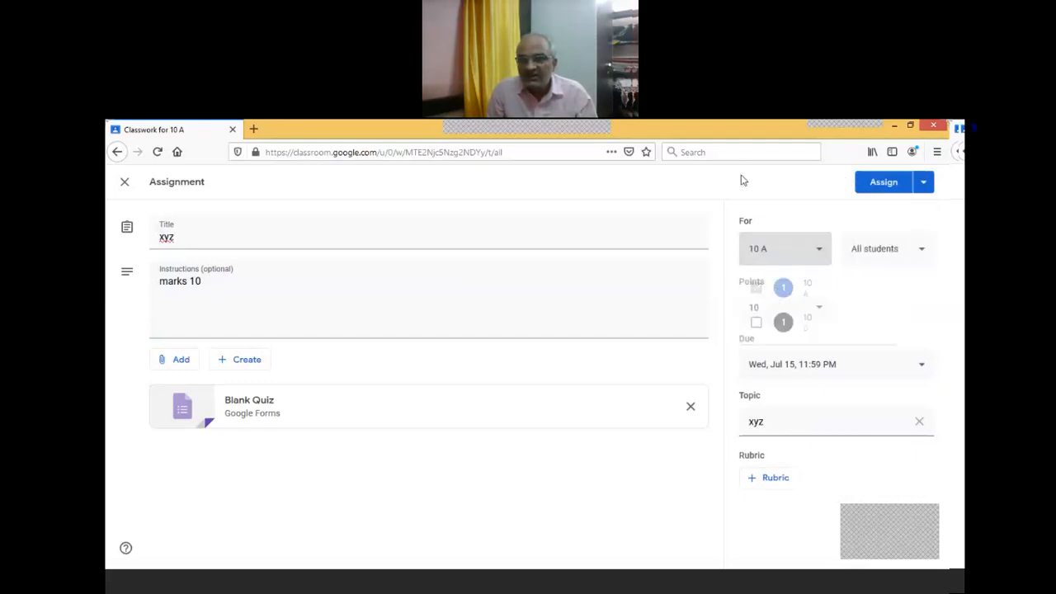
# Add class 10 C as a second recipient of the assignment, checking the available posting options before and after the change.
pyautogui.click(926, 185)
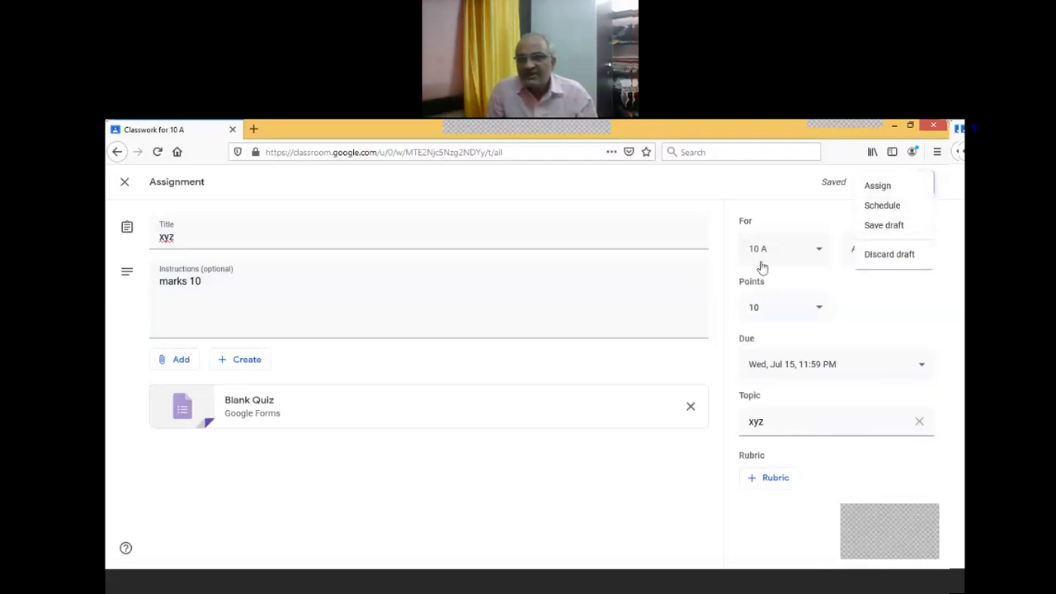
pyautogui.click(904, 208)
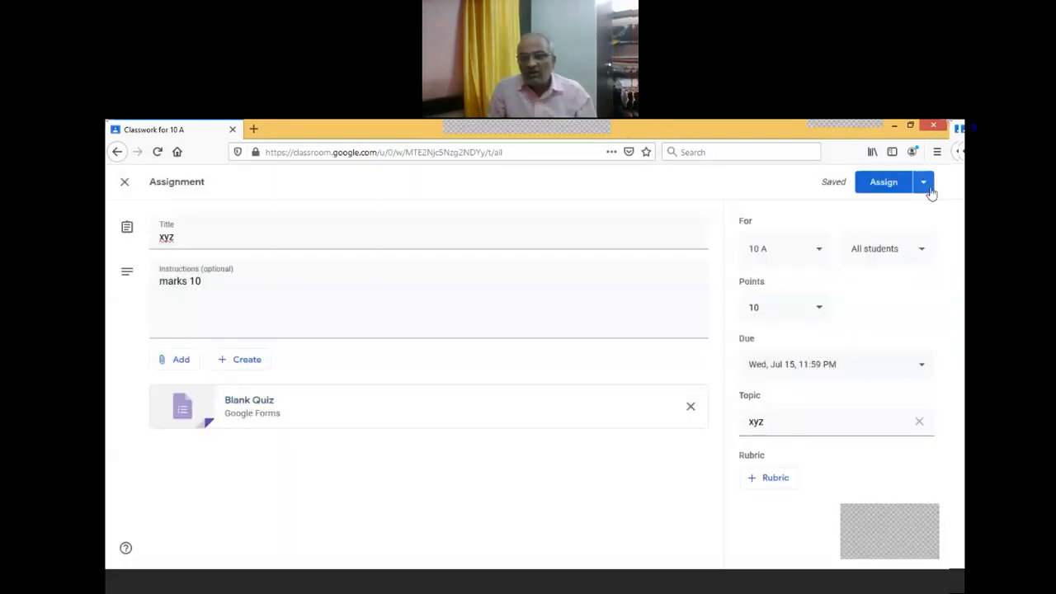
pyautogui.click(823, 260)
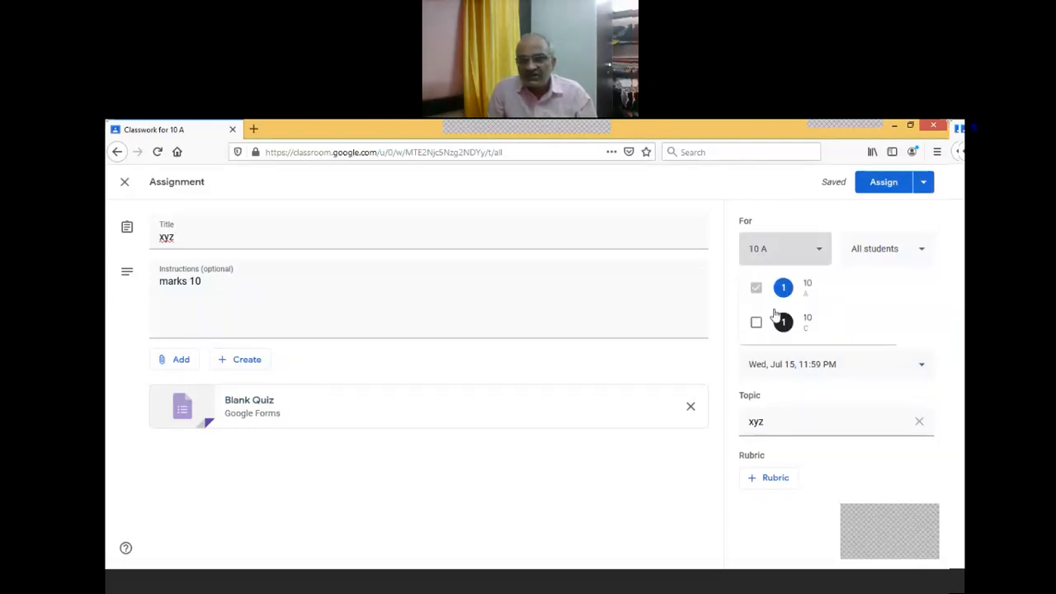
pyautogui.click(756, 325)
pyautogui.click(626, 457)
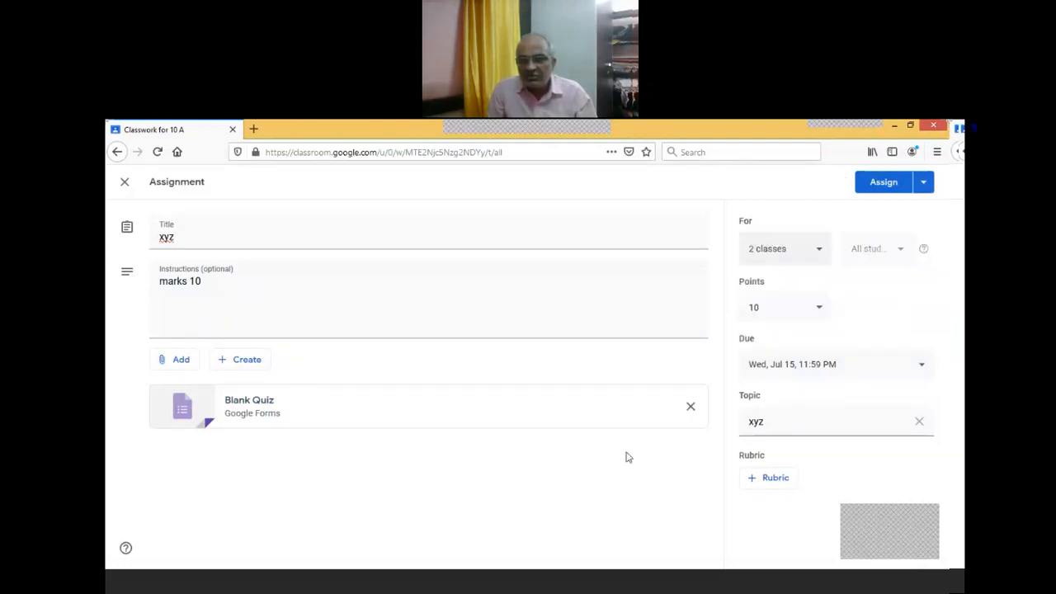
pyautogui.click(924, 183)
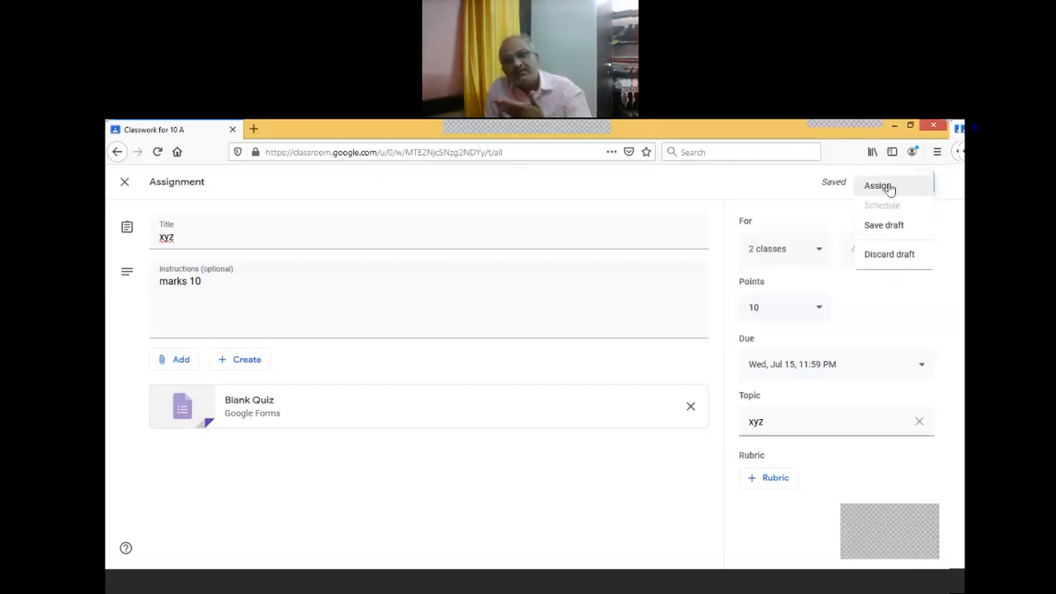
pyautogui.click(605, 468)
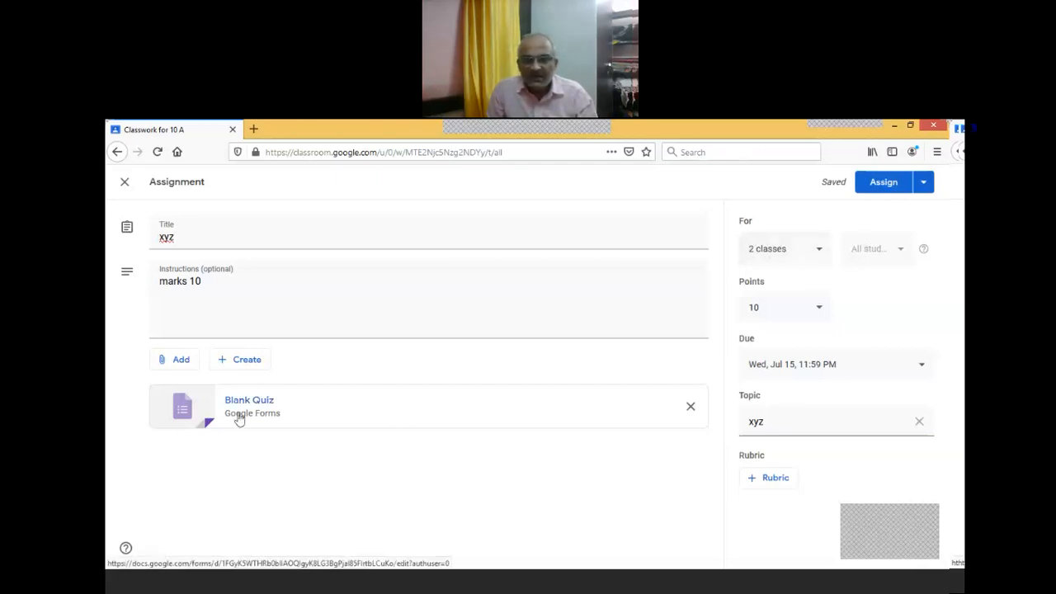
# Open the attached Blank Quiz form and rename its file to "xyz", copying the assignment's title.
pyautogui.click(301, 415)
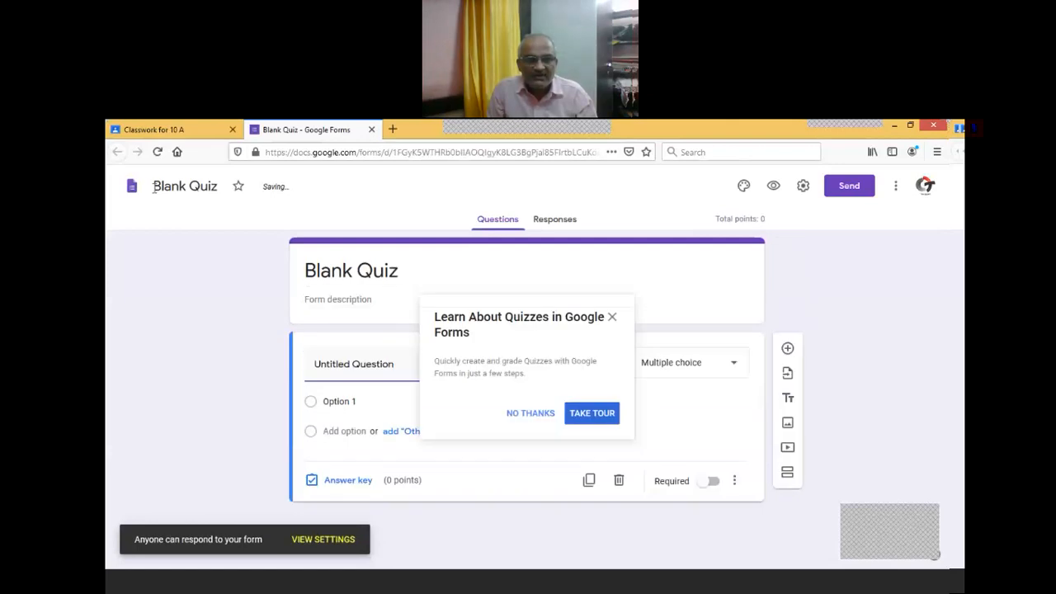
pyautogui.click(156, 188)
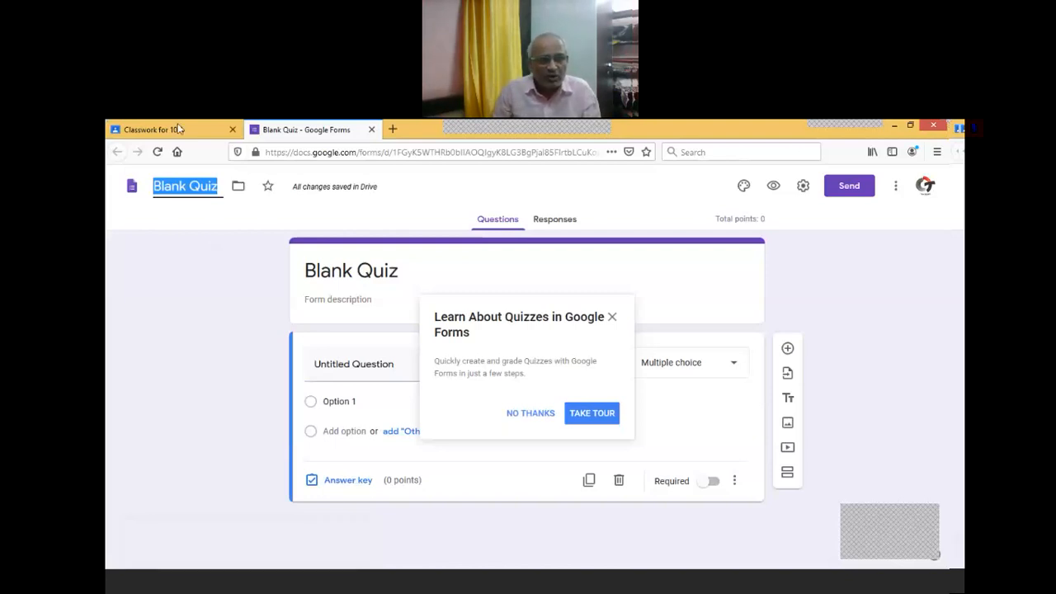
pyautogui.click(179, 130)
pyautogui.doubleClick(219, 245)
pyautogui.hotkey('ctrl', 'c')
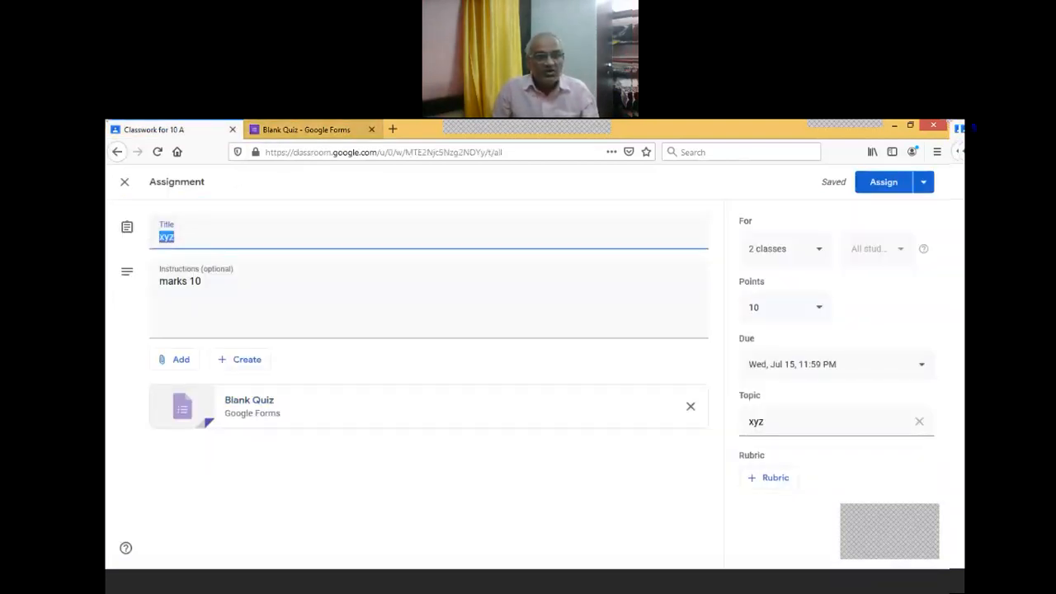
pyautogui.click(306, 130)
pyautogui.click(221, 189)
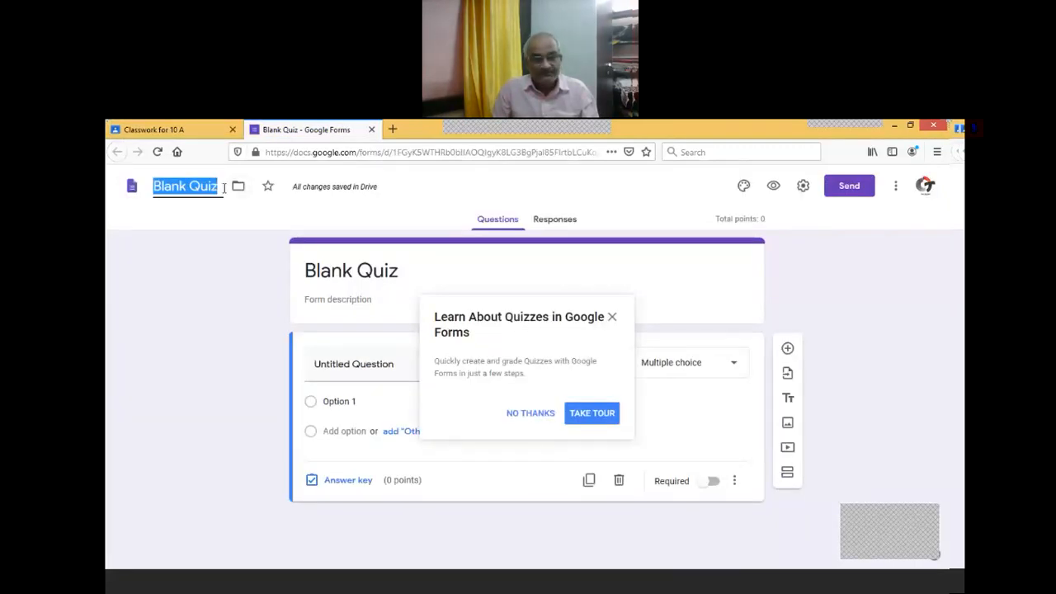
pyautogui.hotkey('ctrl', 'v')
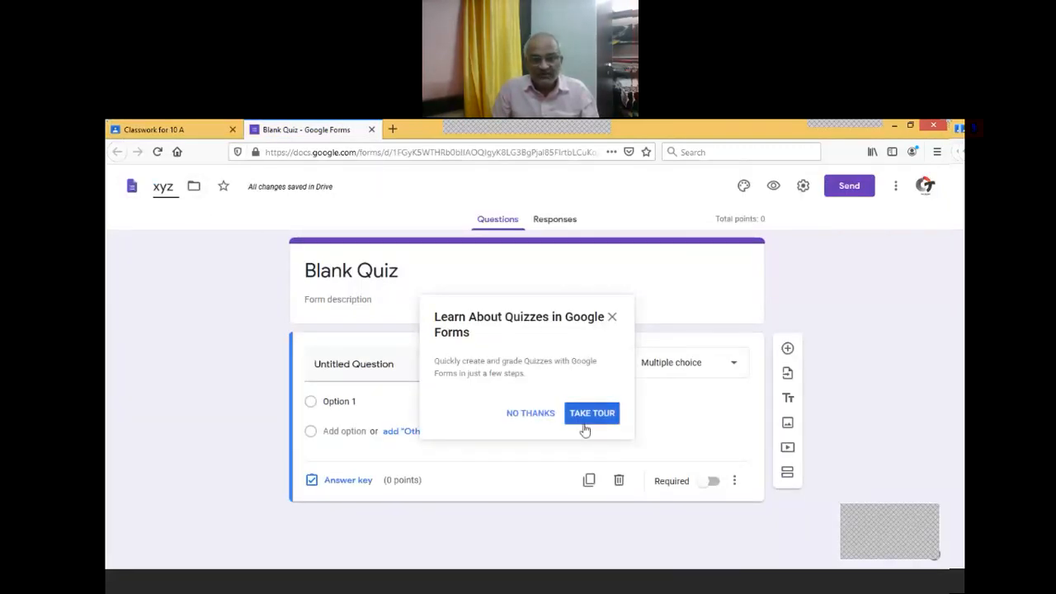
# Dismiss the quiz tour and set the form's heading to "xyz" with the description "marks 10", matching the assignment's instructions.
pyautogui.click(541, 413)
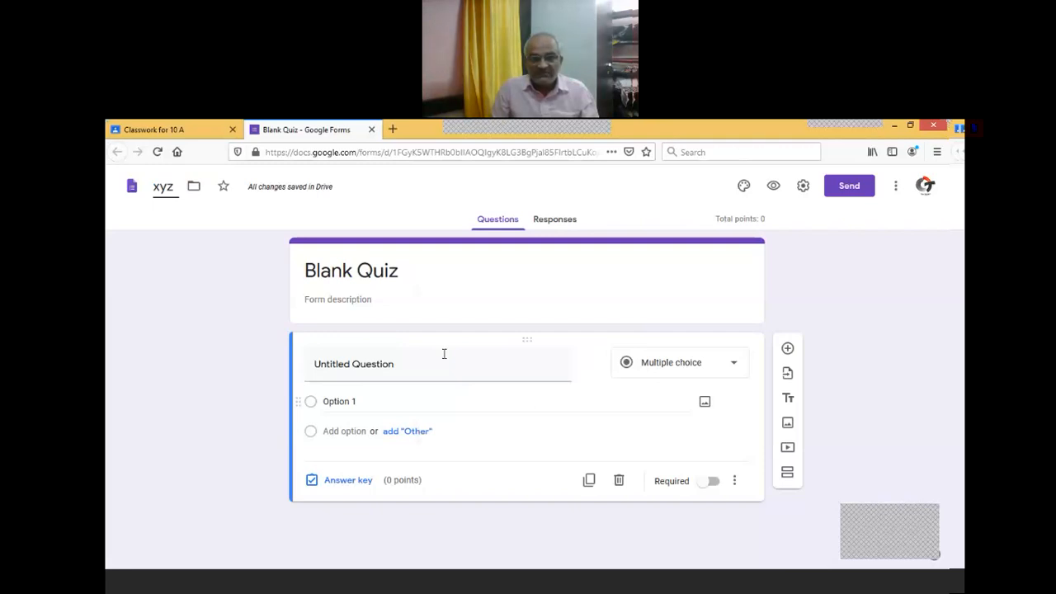
pyautogui.click(340, 273)
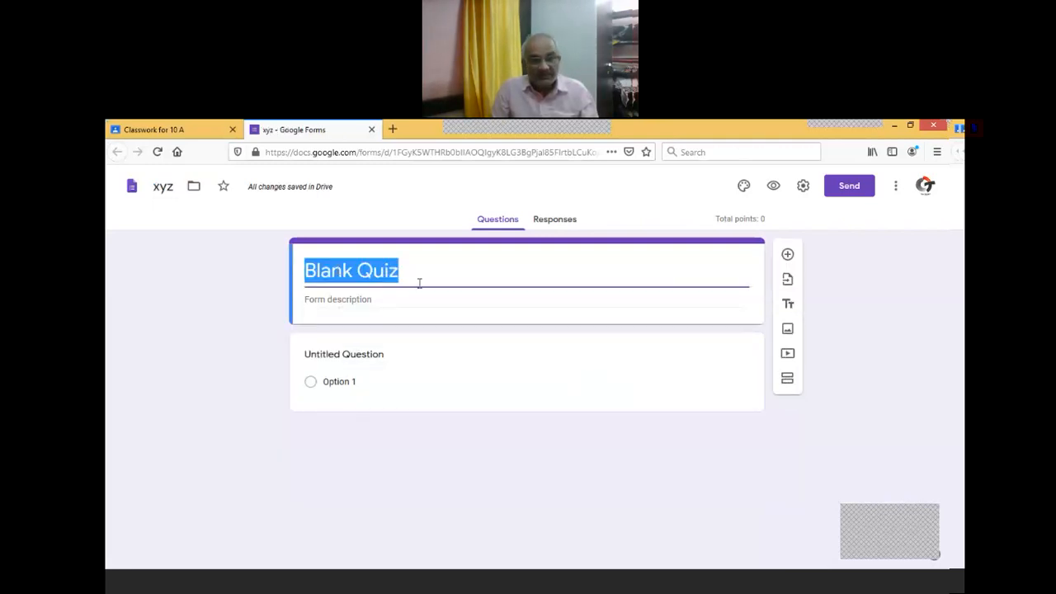
pyautogui.write('xyz')
pyautogui.click(385, 301)
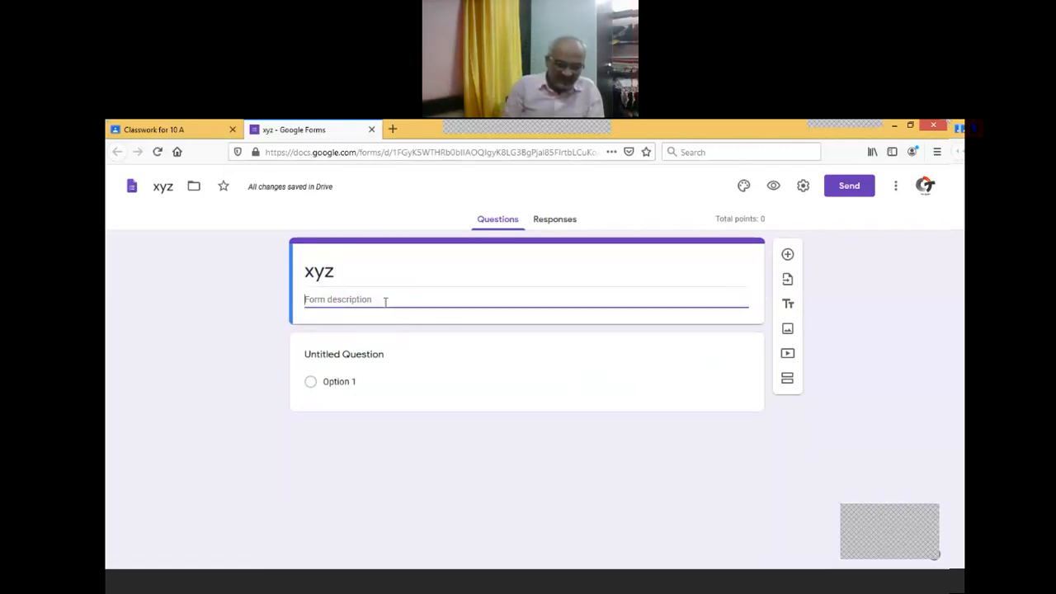
pyautogui.write('marks')
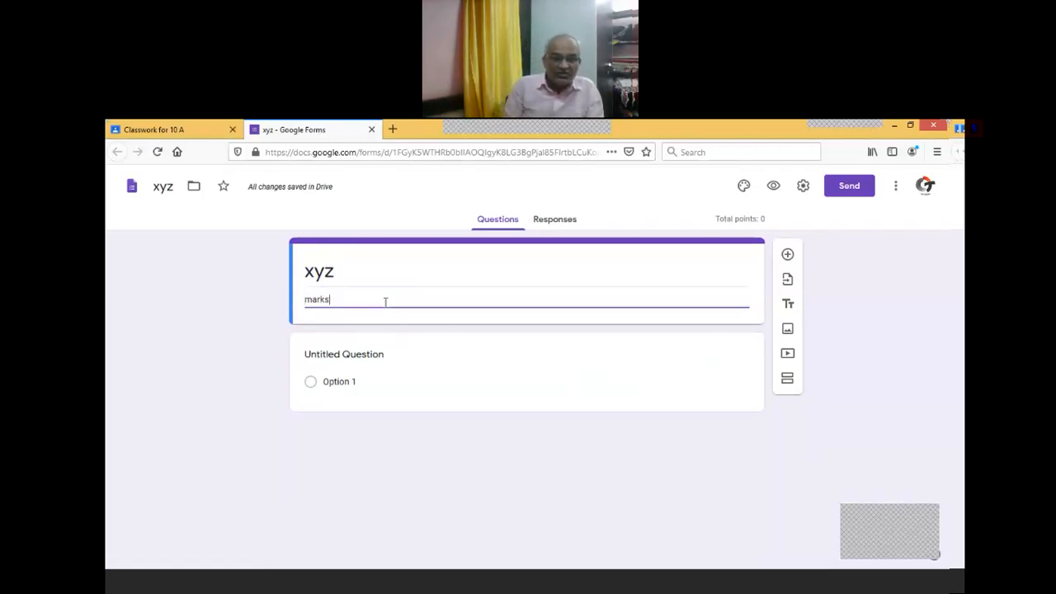
pyautogui.write(' 10')
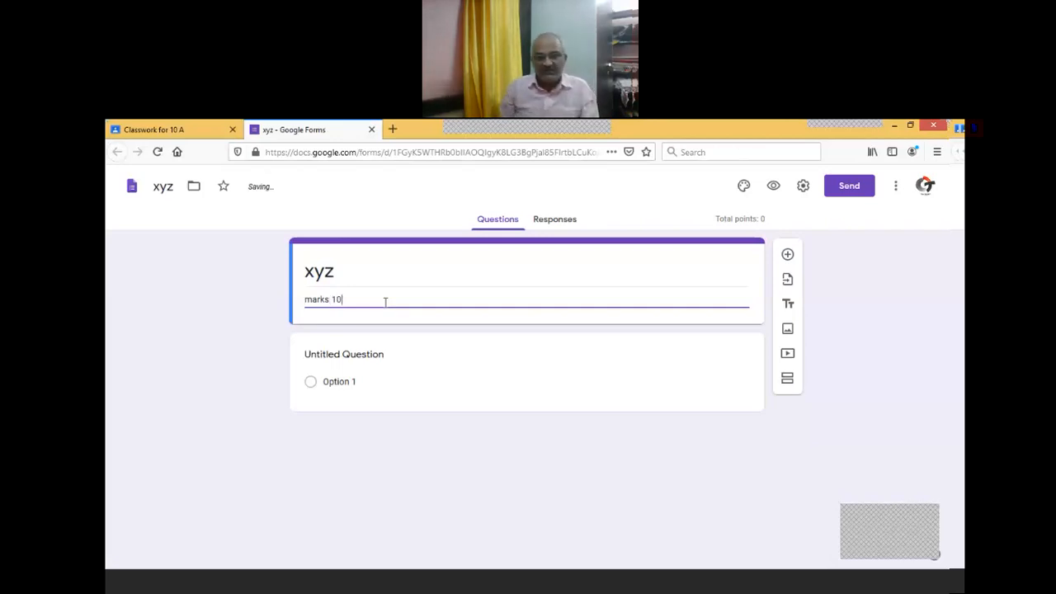
pyautogui.click(142, 131)
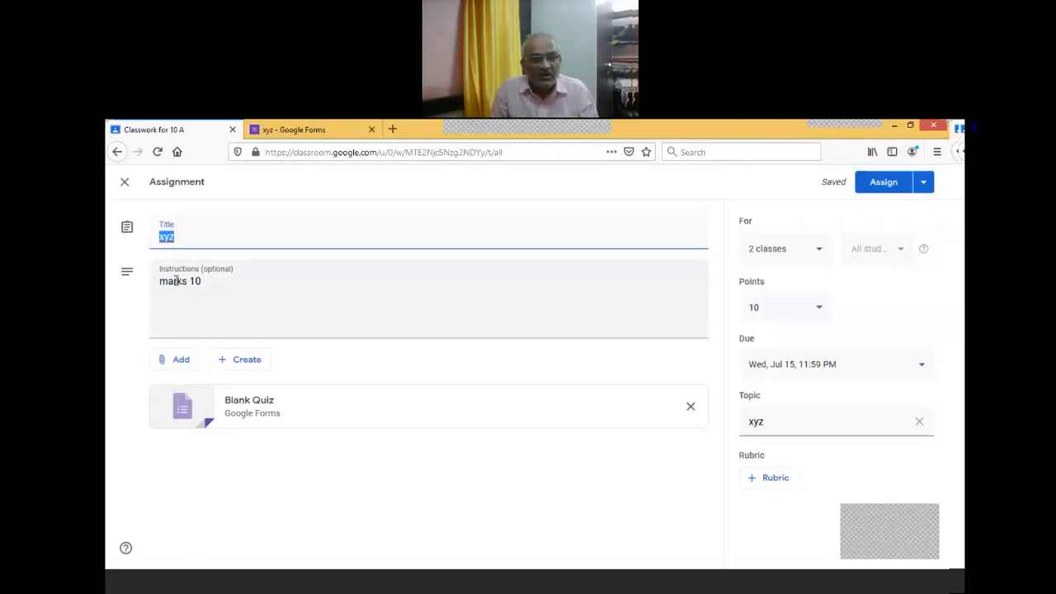
pyautogui.tripleClick(176, 281)
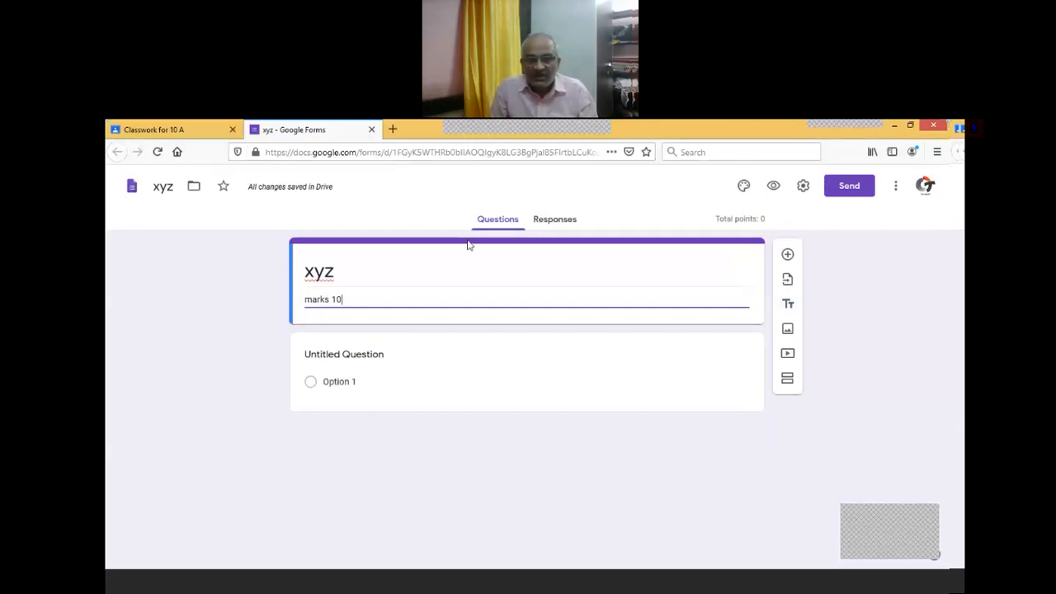
# Replace the text of the untitled first question with "Roll no.".
pyautogui.click(363, 380)
pyautogui.click(419, 361)
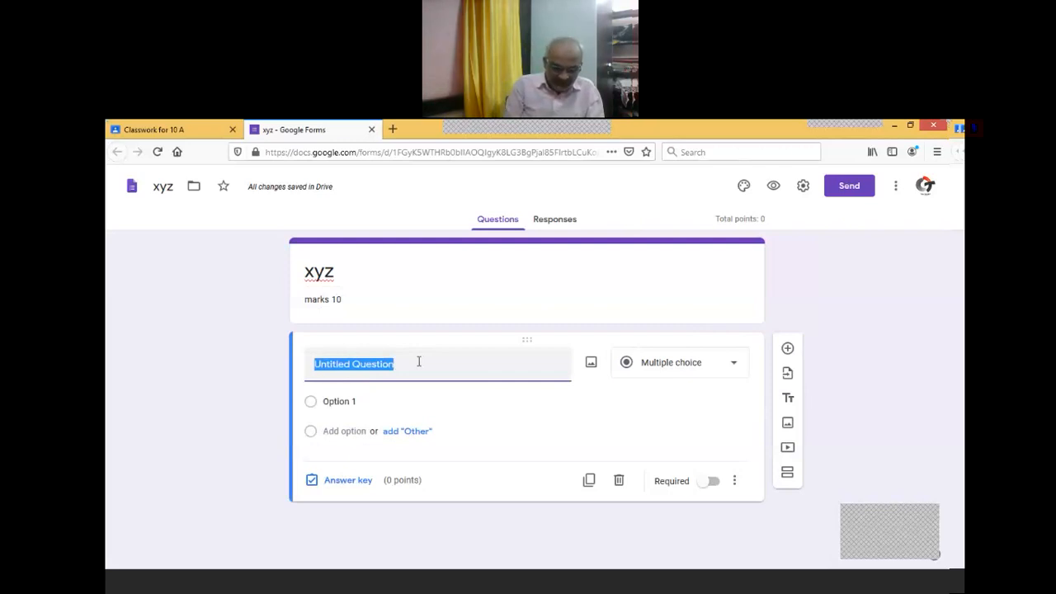
pyautogui.write('RO')
pyautogui.write('I')
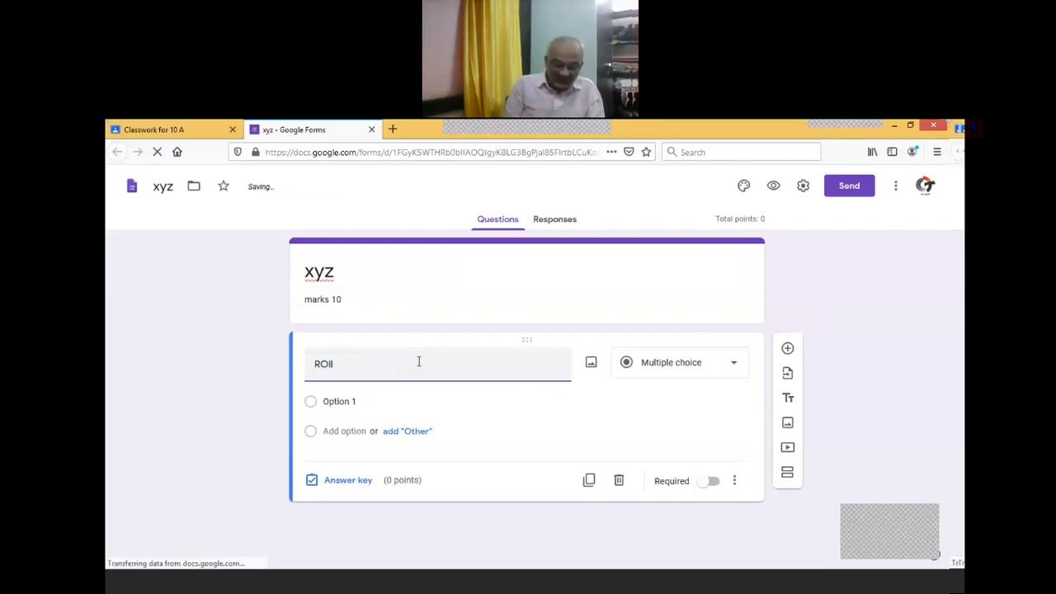
pyautogui.press('BackSpace')
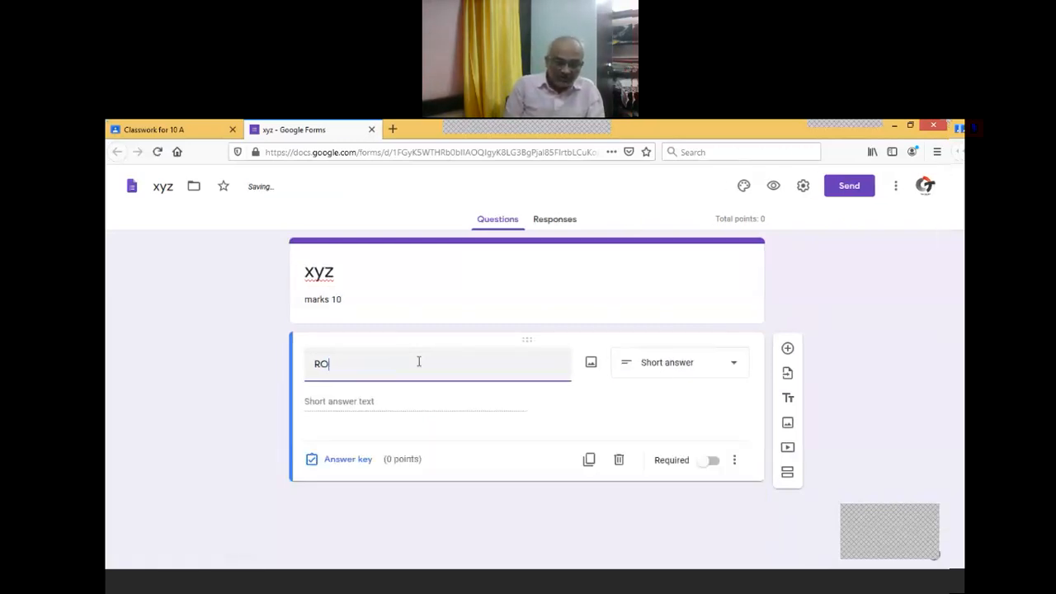
pyautogui.press('BackSpace')
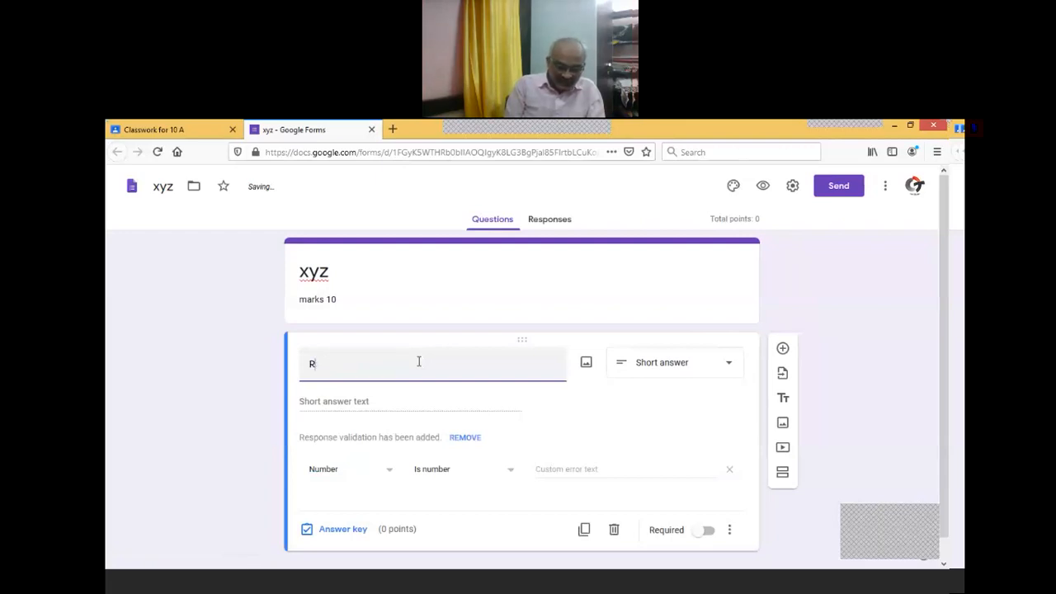
pyautogui.write('oll')
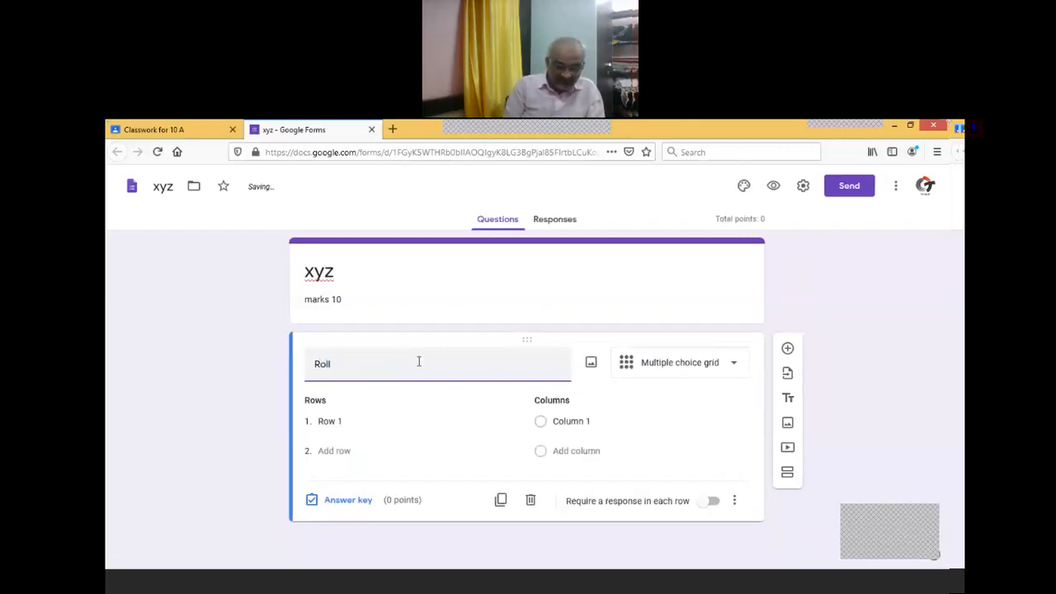
pyautogui.write(' no')
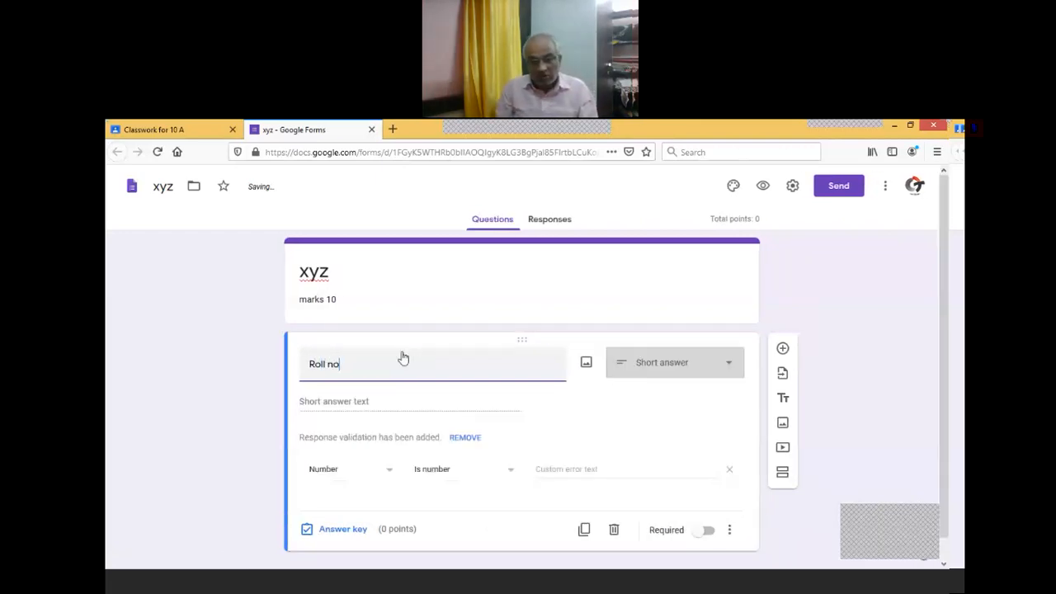
pyautogui.write('.')
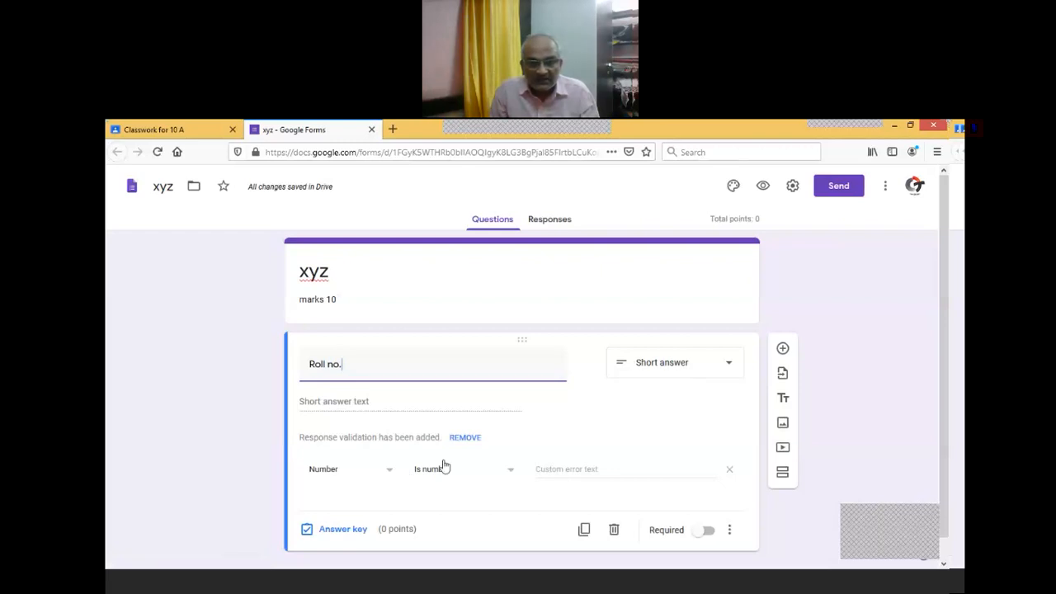
# Set the Roll no. question's number validation to Whole number and make the question required.
pyautogui.click(510, 476)
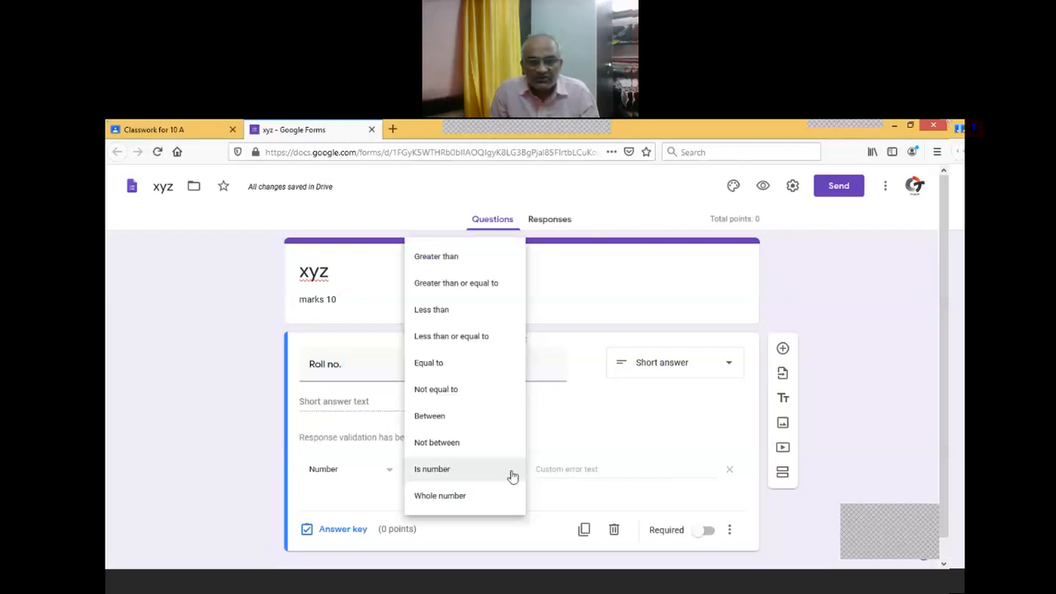
pyautogui.click(507, 483)
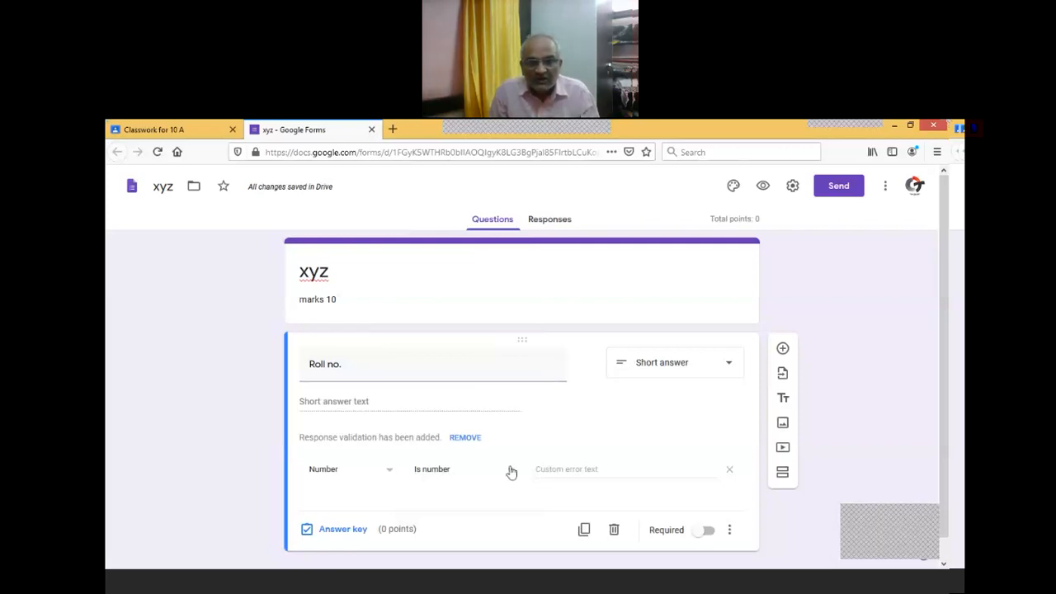
pyautogui.click(510, 471)
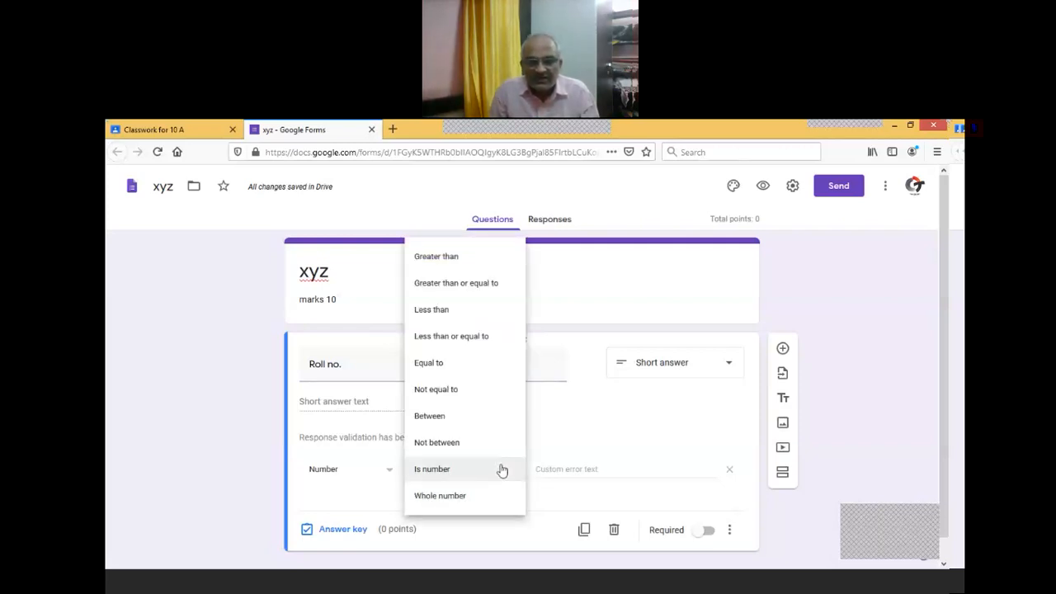
pyautogui.click(459, 500)
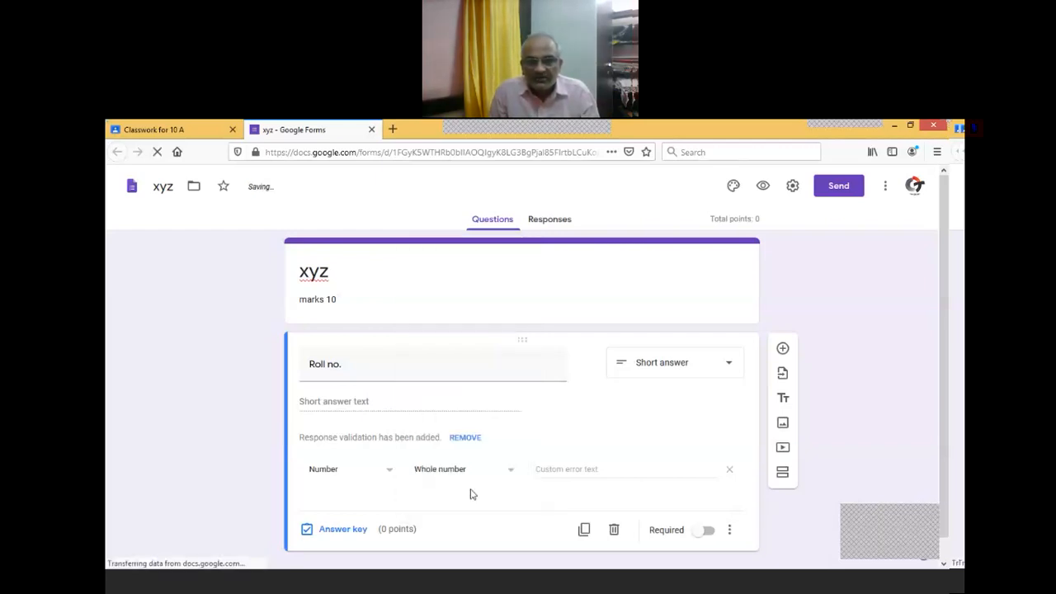
pyautogui.click(706, 531)
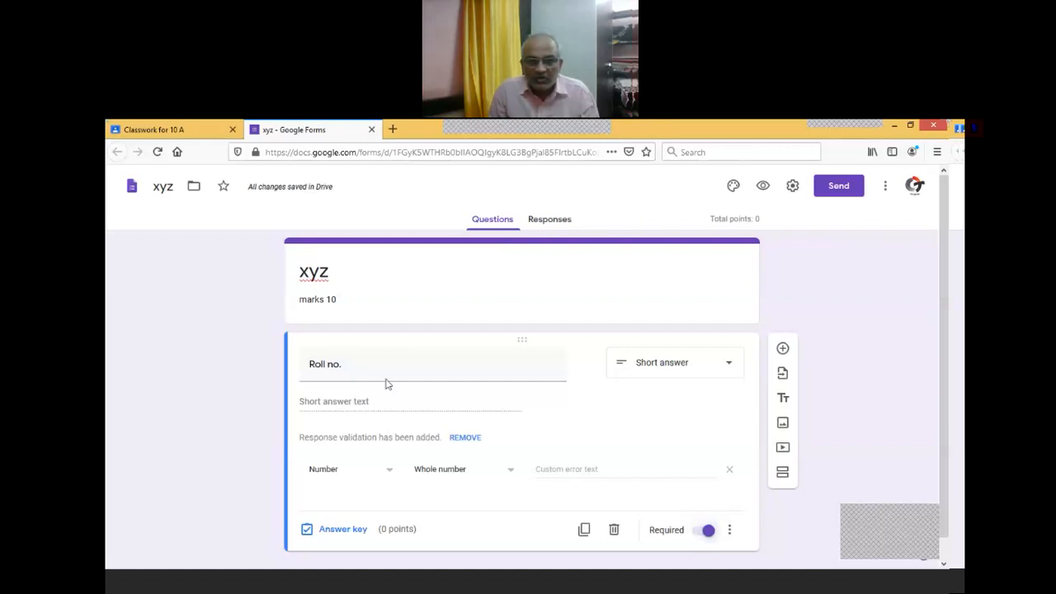
# Add a second, short-answer question titled "Name" below Roll no. and make it required.
pyautogui.click(783, 348)
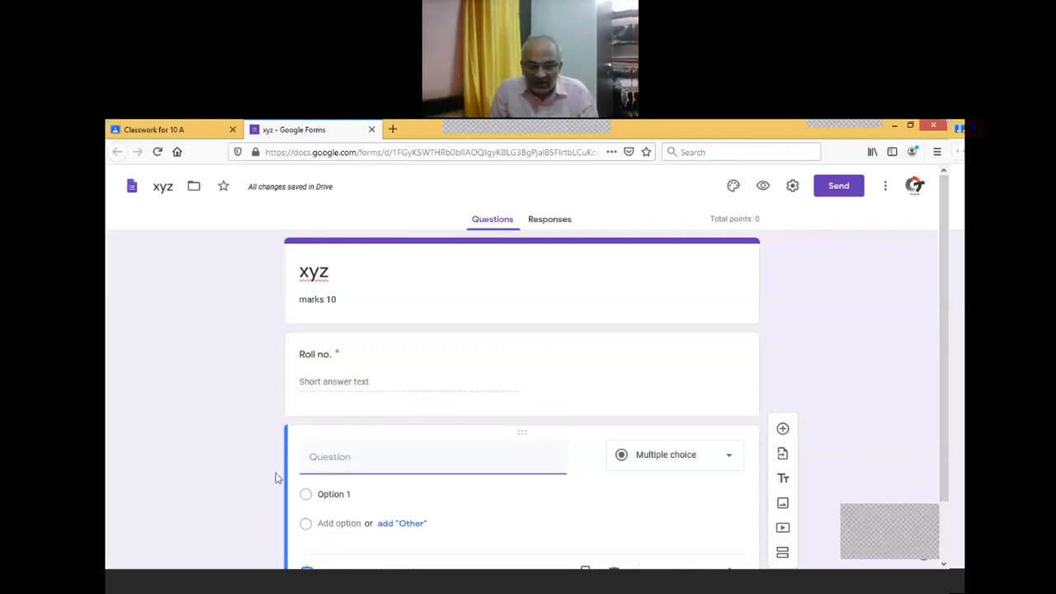
pyautogui.click(336, 459)
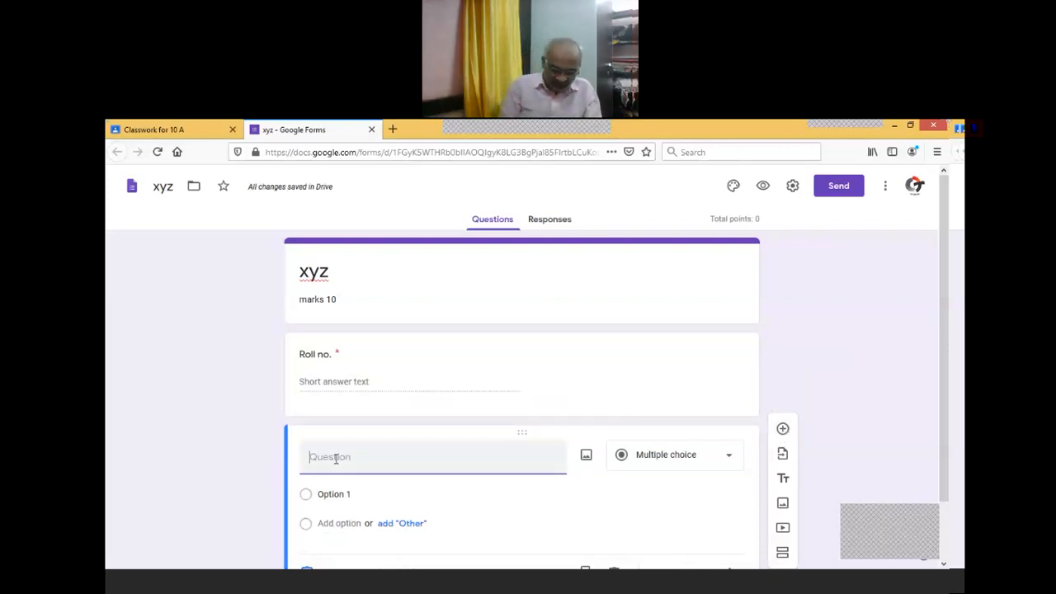
pyautogui.write('Name')
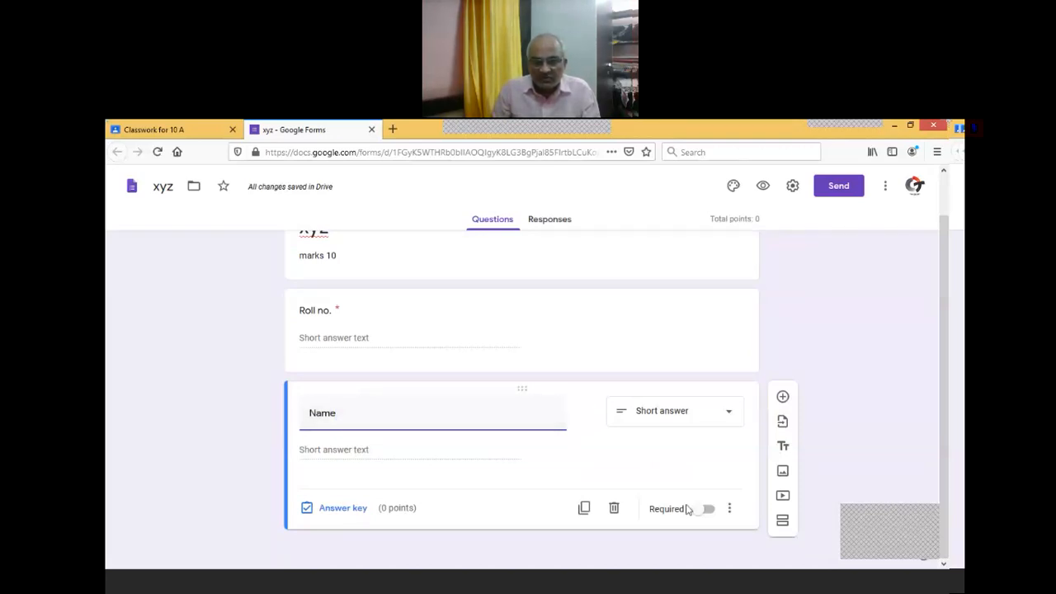
pyautogui.click(698, 510)
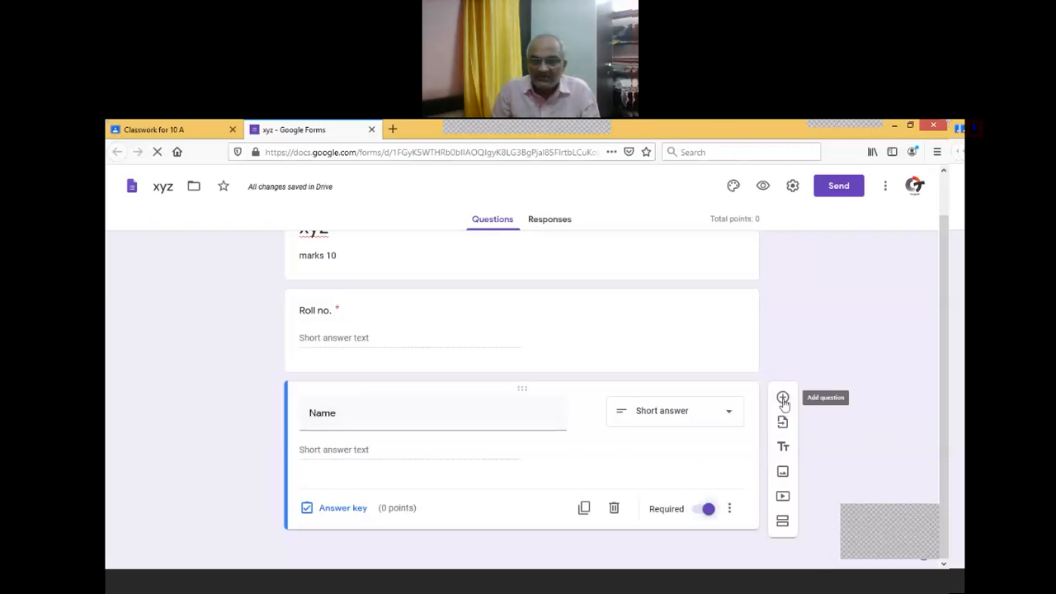
pyautogui.moveTo(946, 423); pyautogui.dragTo(945, 350)
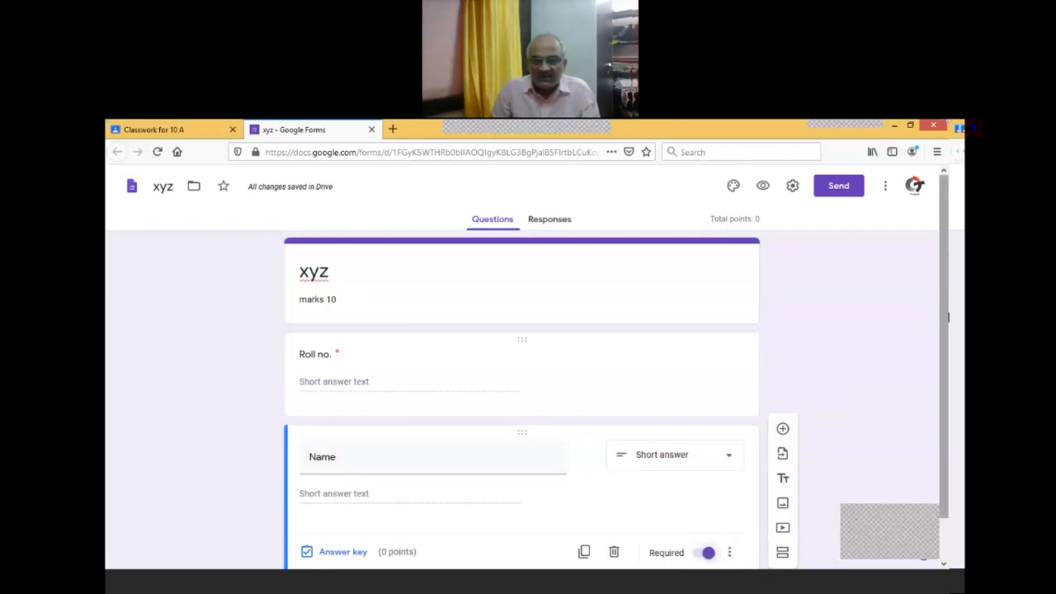
# Add a third question below Name with the text "1) skhddu mkyu ?".
pyautogui.moveTo(949, 317); pyautogui.dragTo(948, 418)
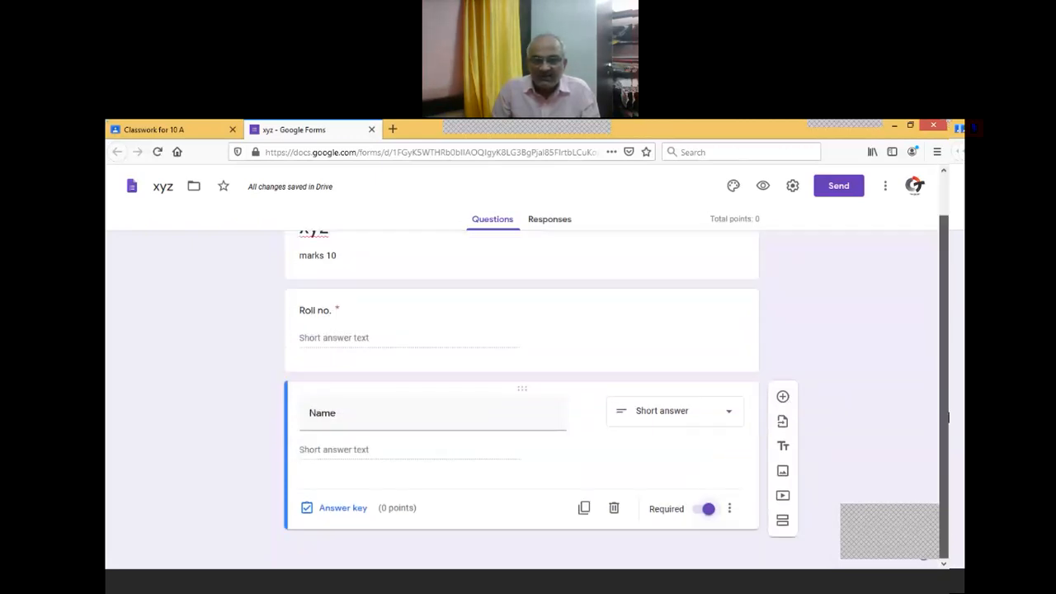
pyautogui.click(783, 398)
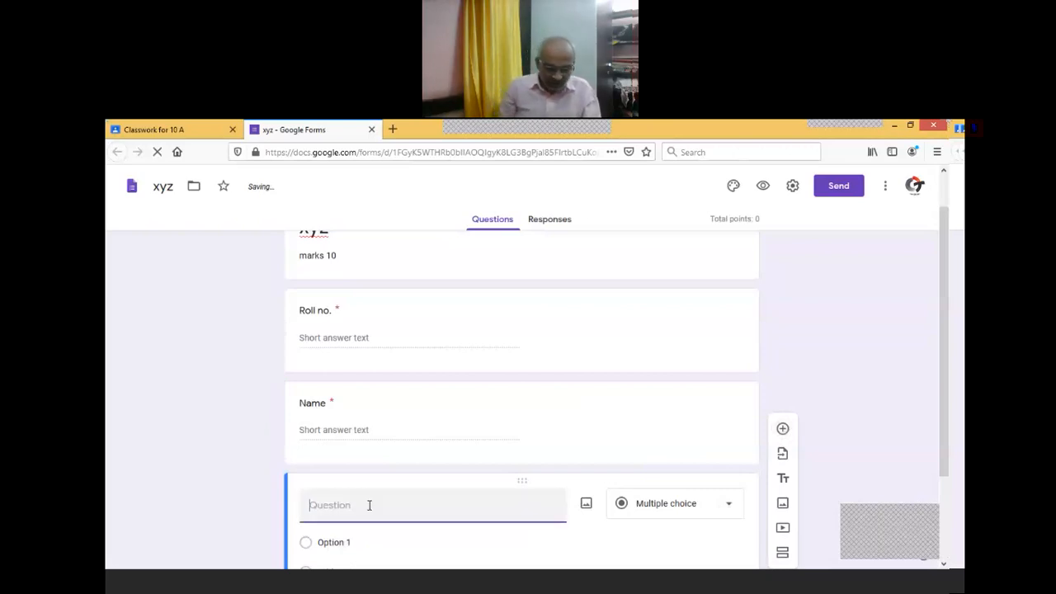
pyautogui.write('1)')
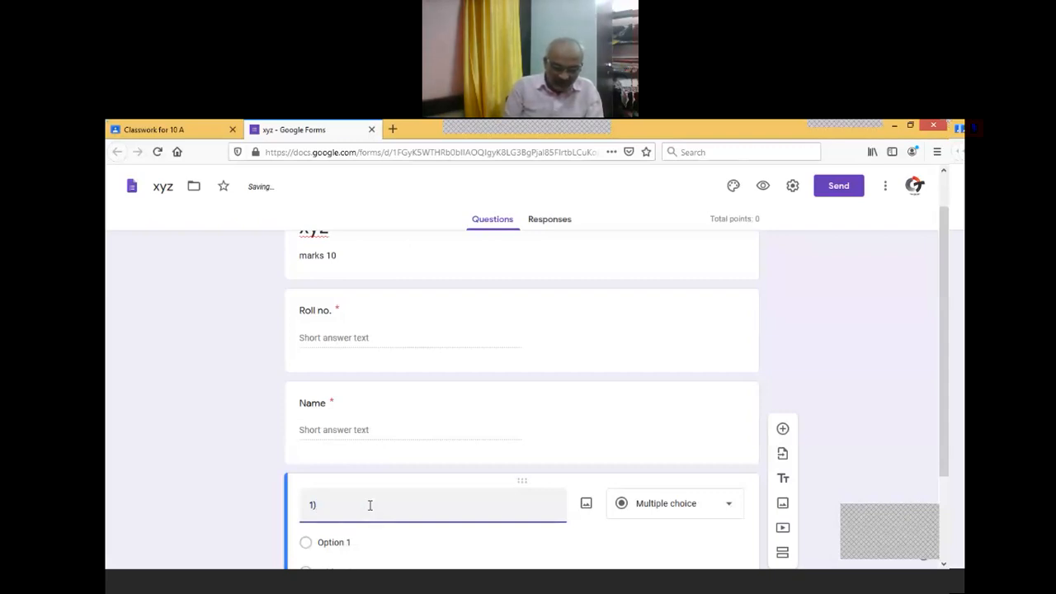
pyautogui.write(' s')
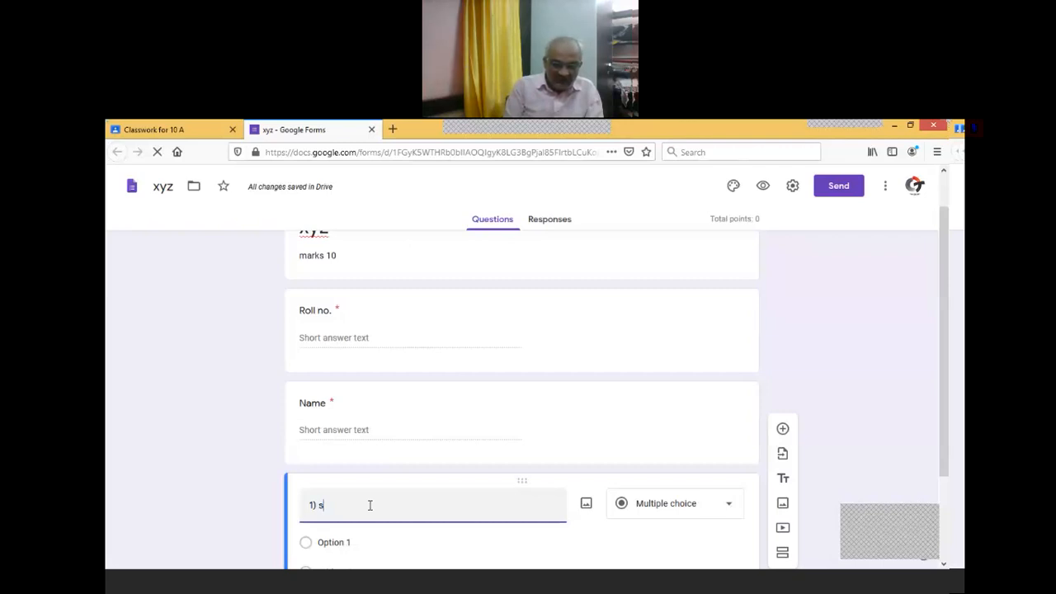
pyautogui.write('khddu')
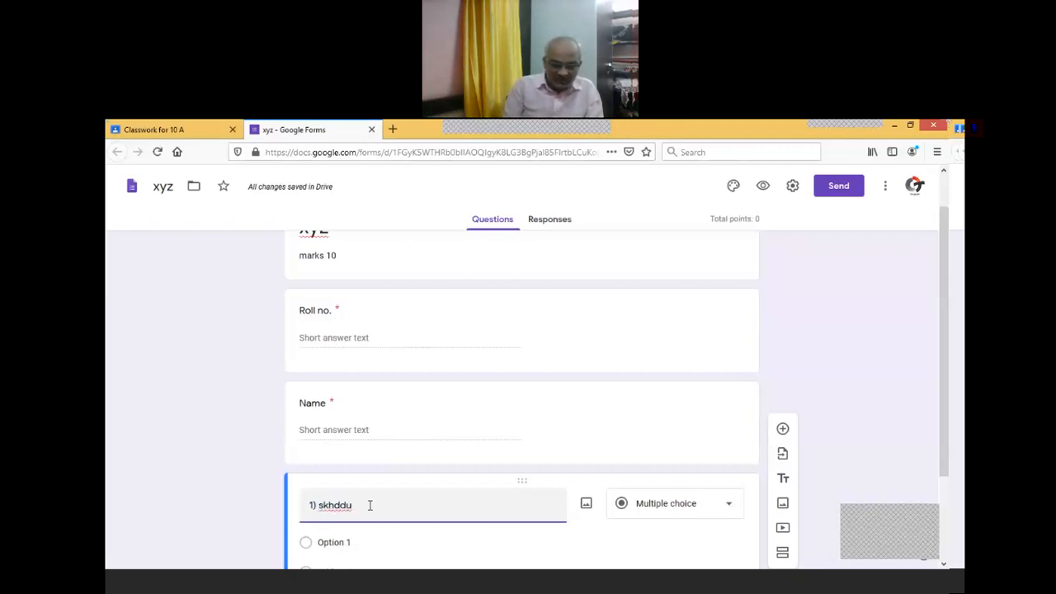
pyautogui.write(' mkyu')
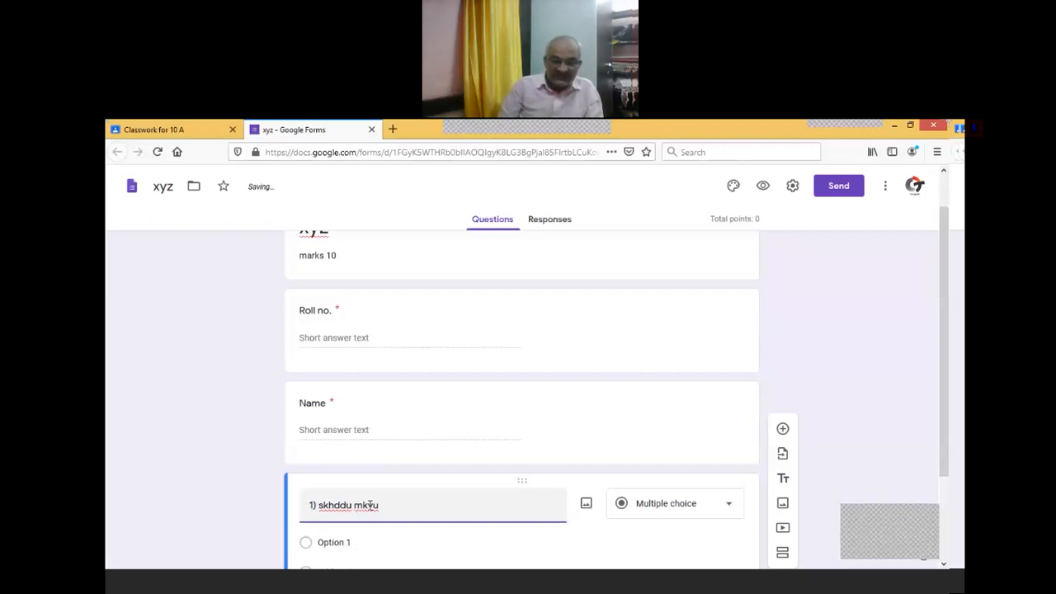
pyautogui.write(' ?')
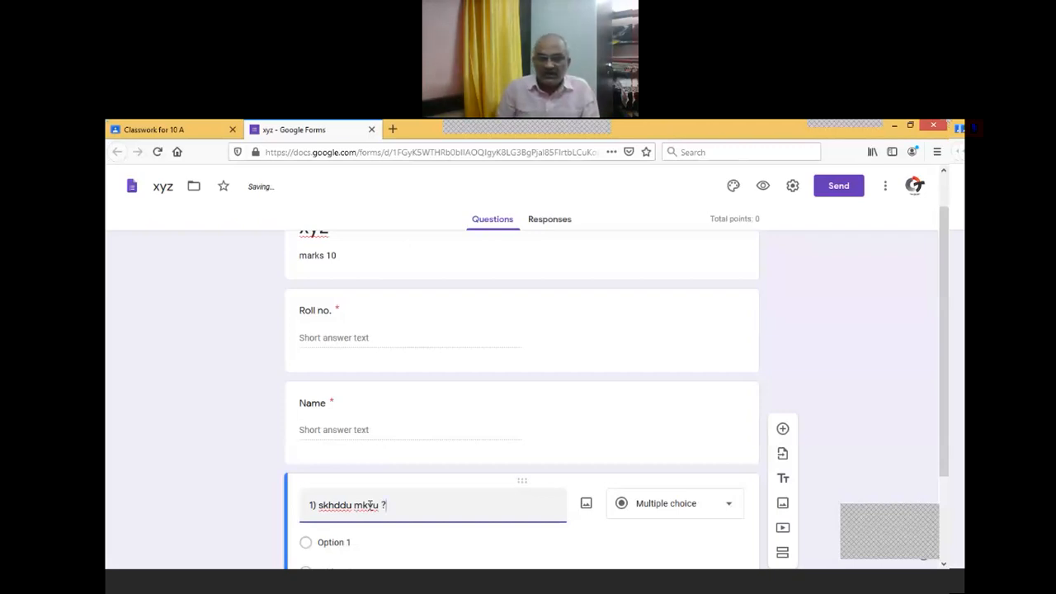
pyautogui.scroll(-3, 286, 485)
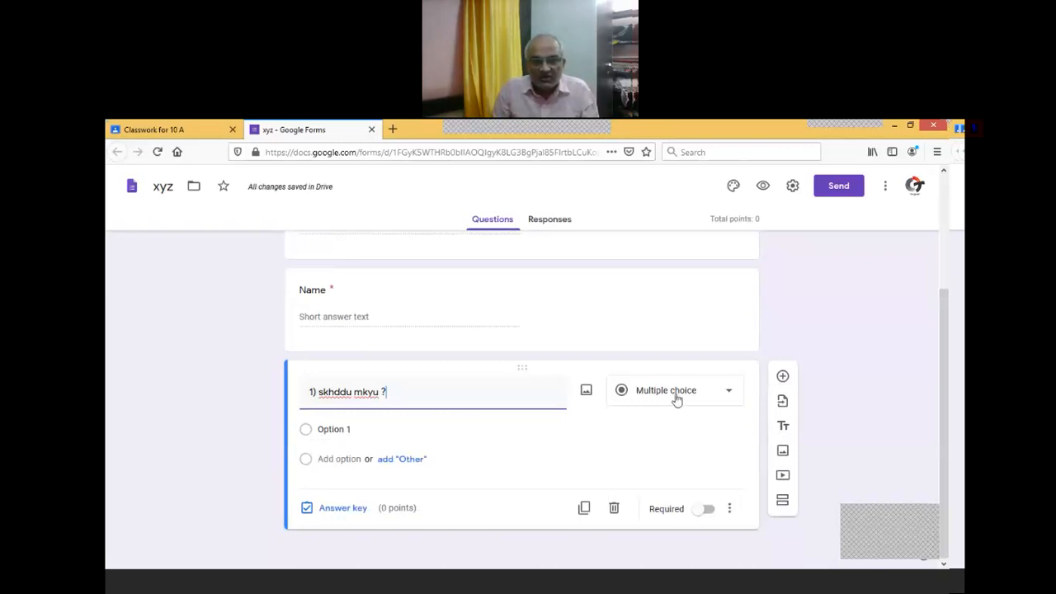
pyautogui.click(730, 395)
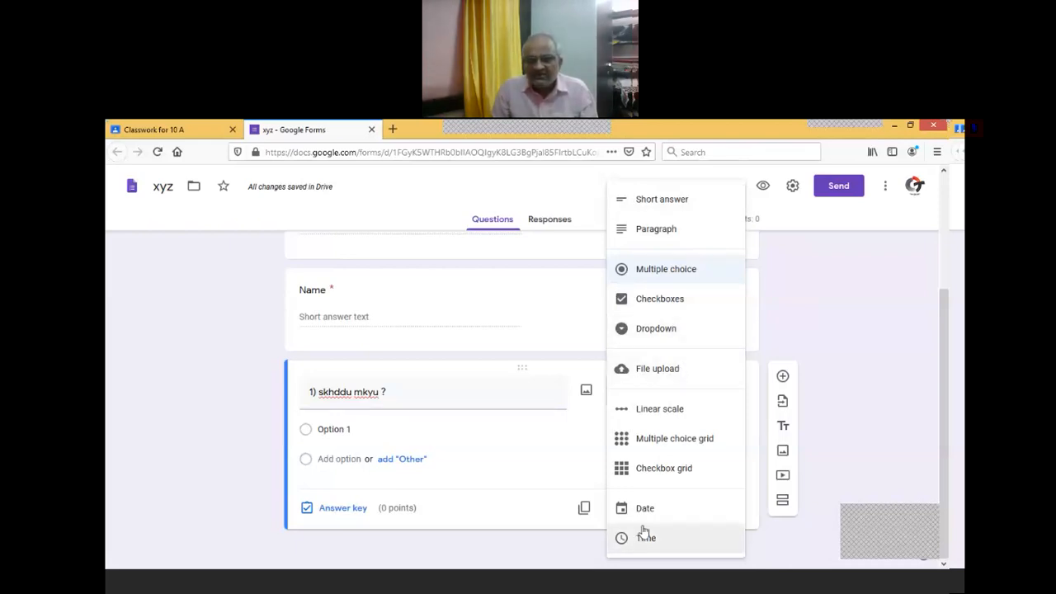
pyautogui.click(891, 323)
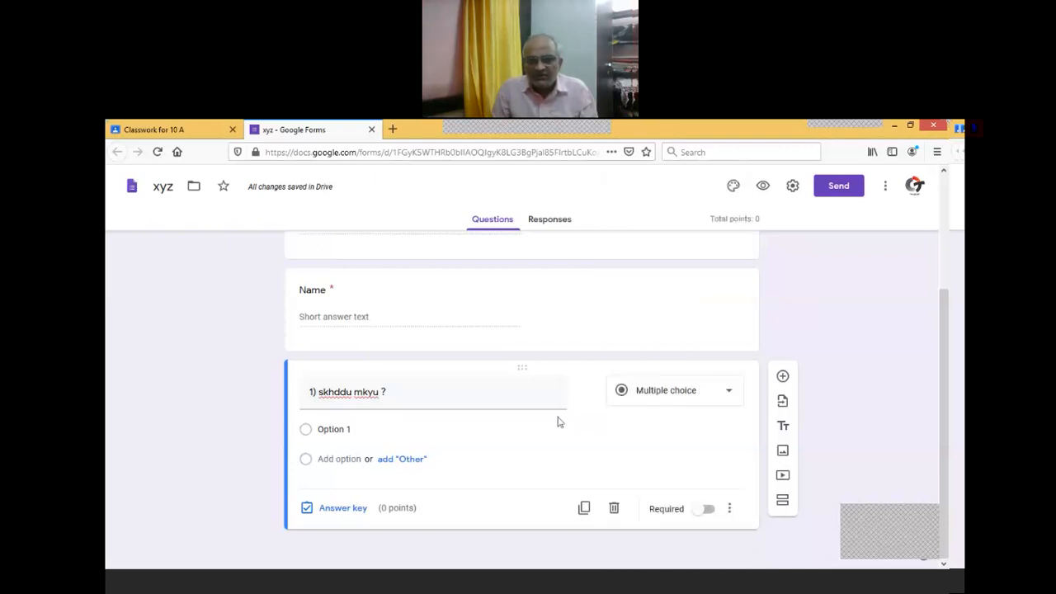
# Give the skhddu mkyu question three answer options: "abc", "bcd" and "cde".
pyautogui.click(350, 429)
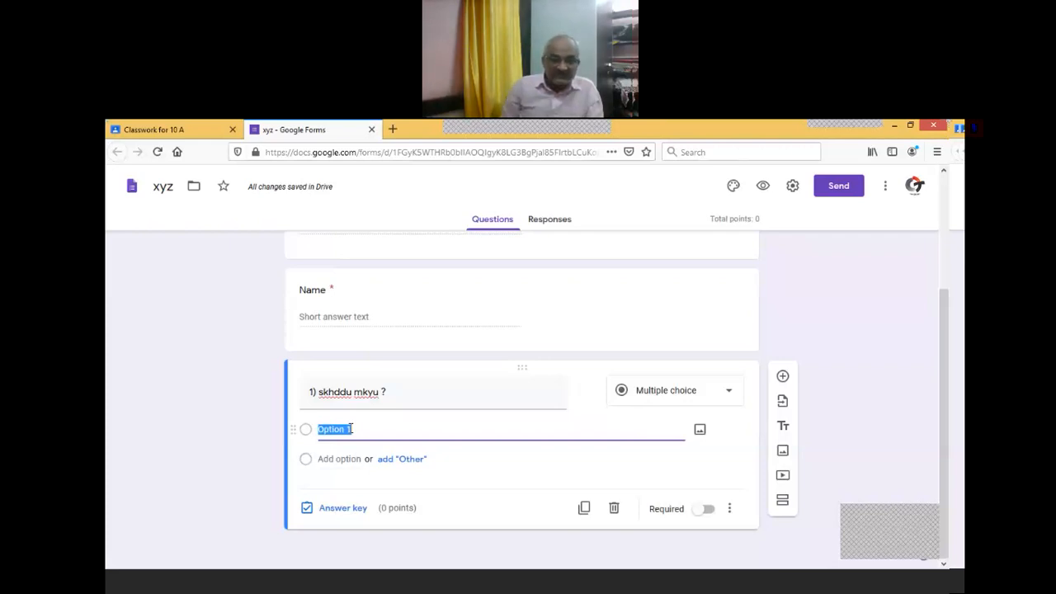
pyautogui.write('a')
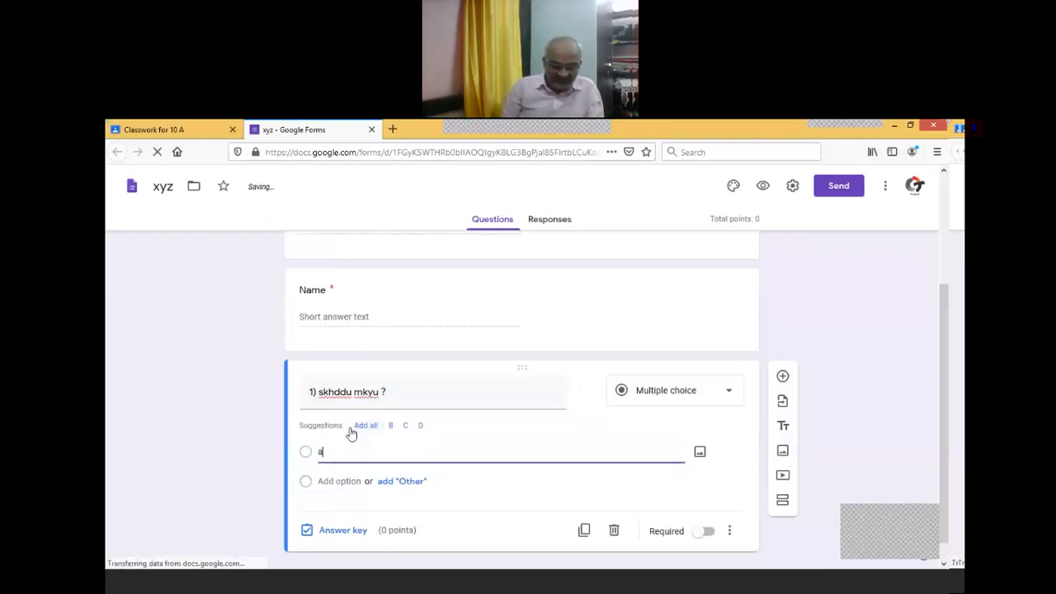
pyautogui.write('bc')
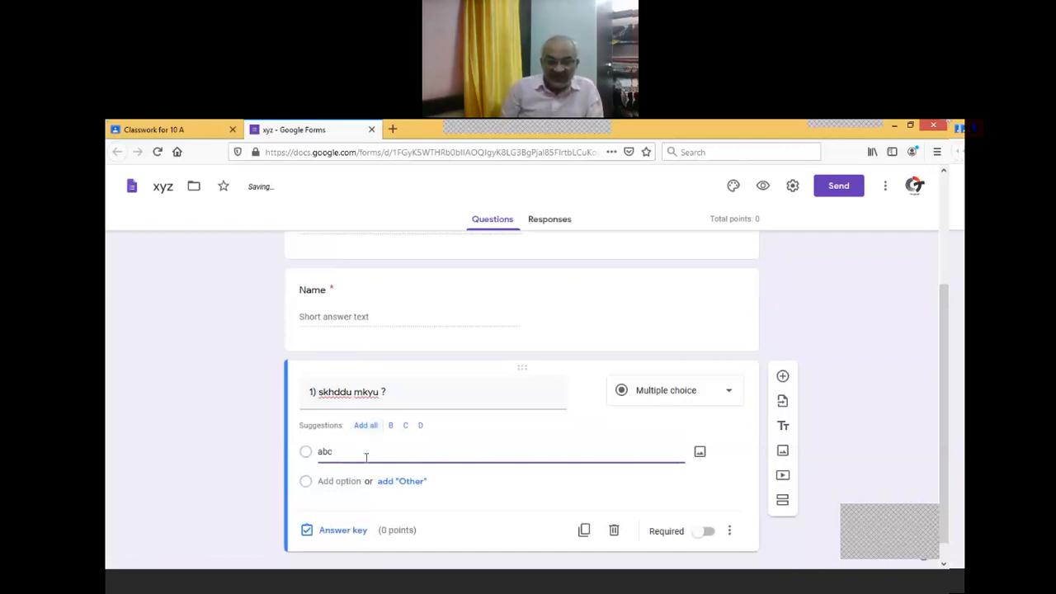
pyautogui.press('Return')
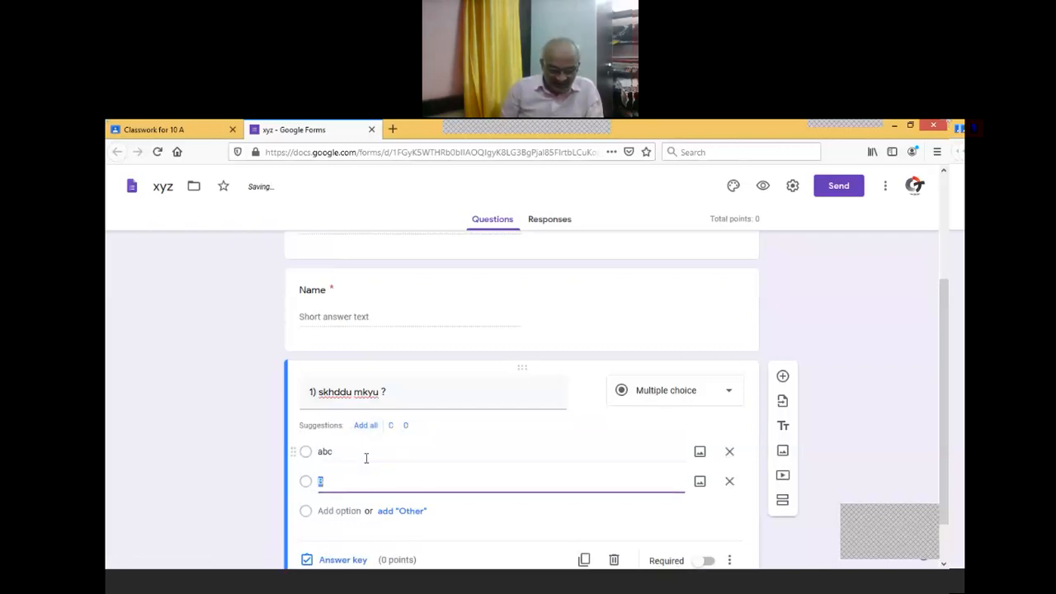
pyautogui.write('bcd')
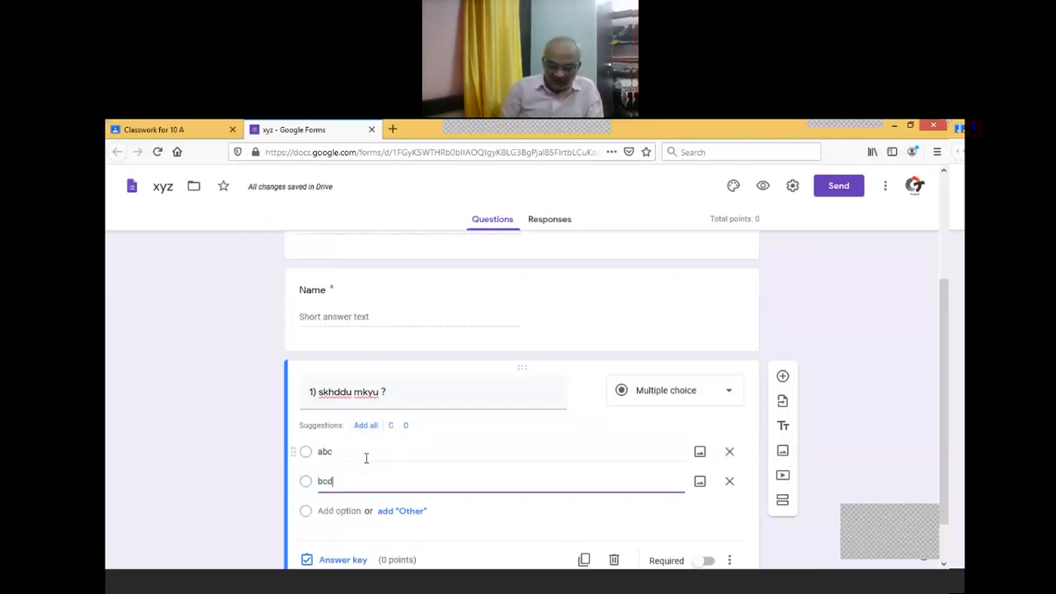
pyautogui.press('Return')
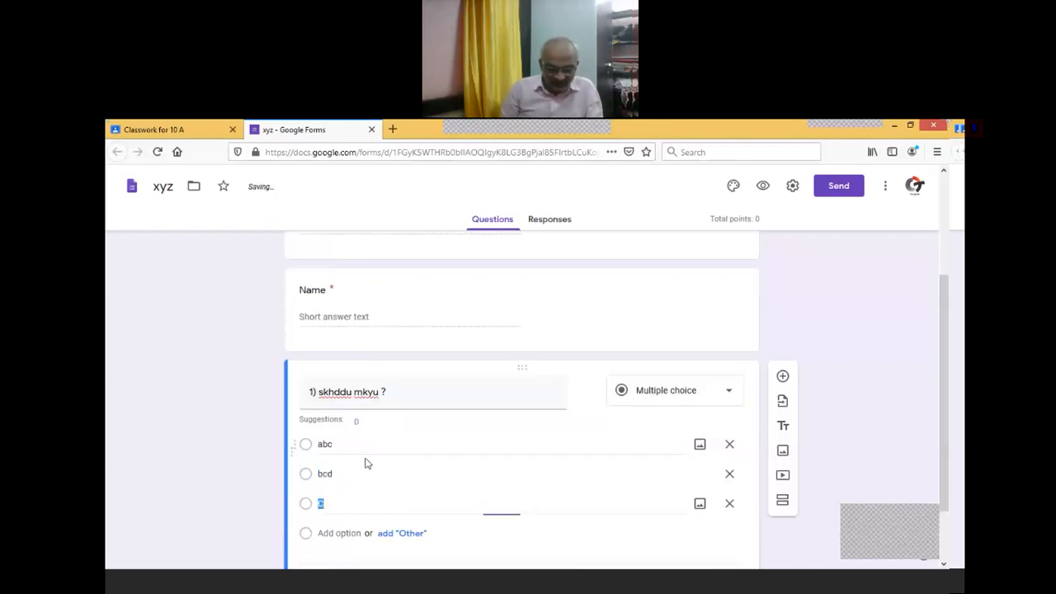
pyautogui.write('cd')
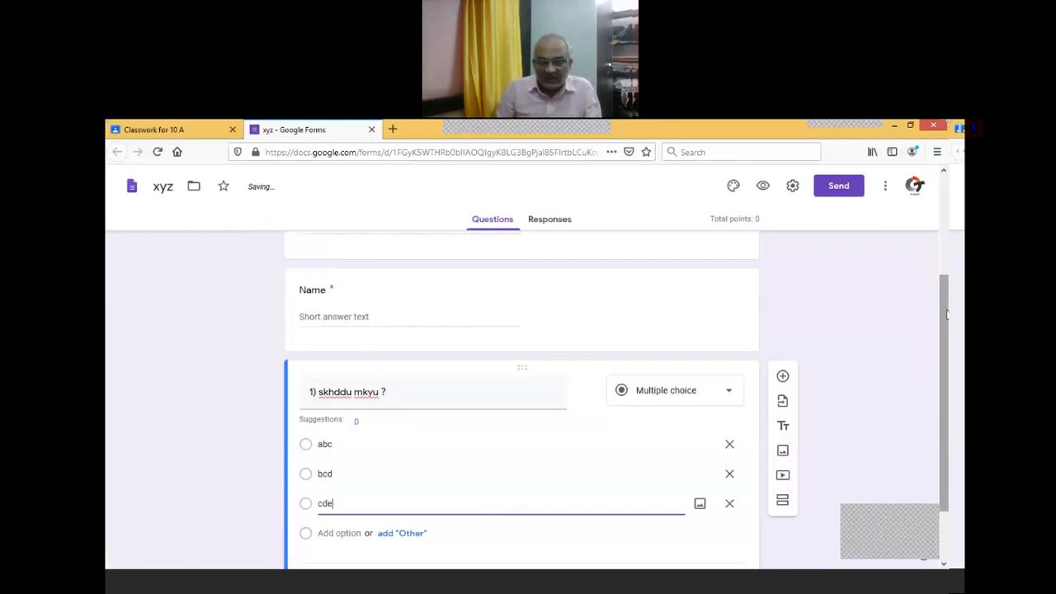
pyautogui.write('e')
# Set "abc" as the correct answer in the answer key, worth 1 point, and make the question required.
pyautogui.scroll(-1, 947, 359)
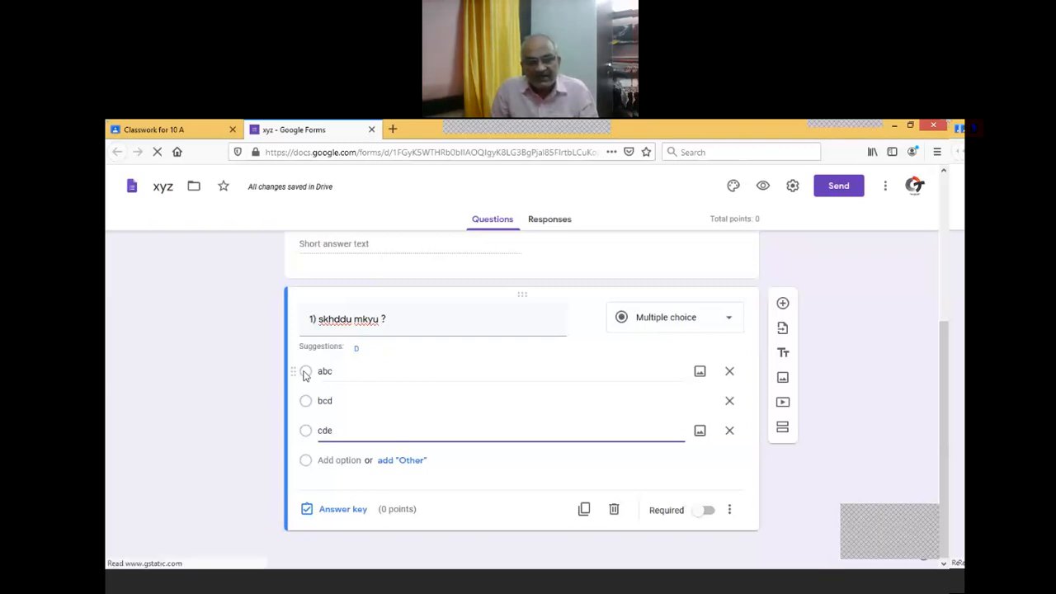
pyautogui.click(330, 515)
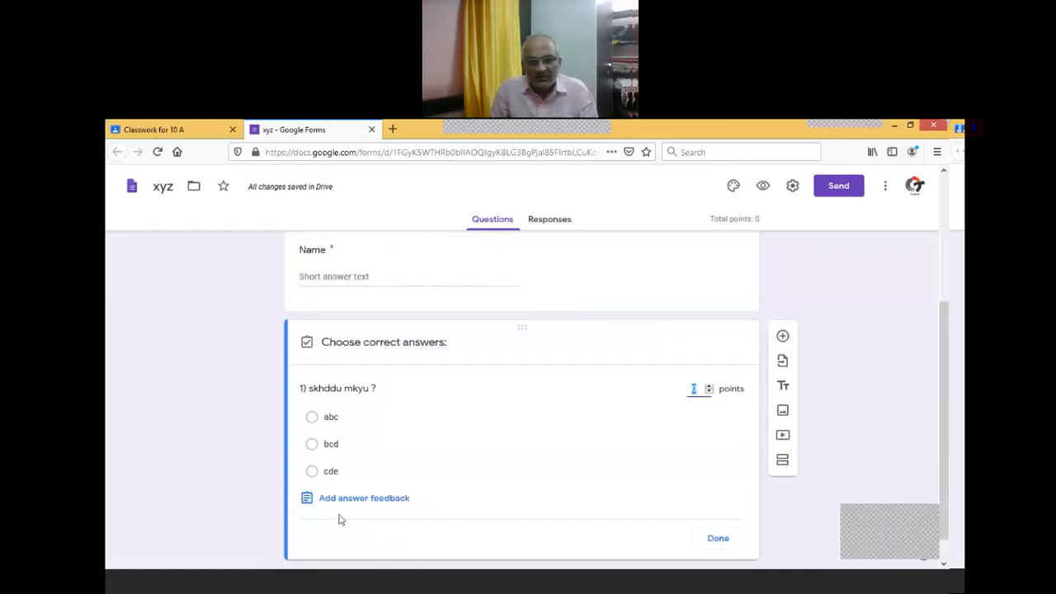
pyautogui.click(313, 424)
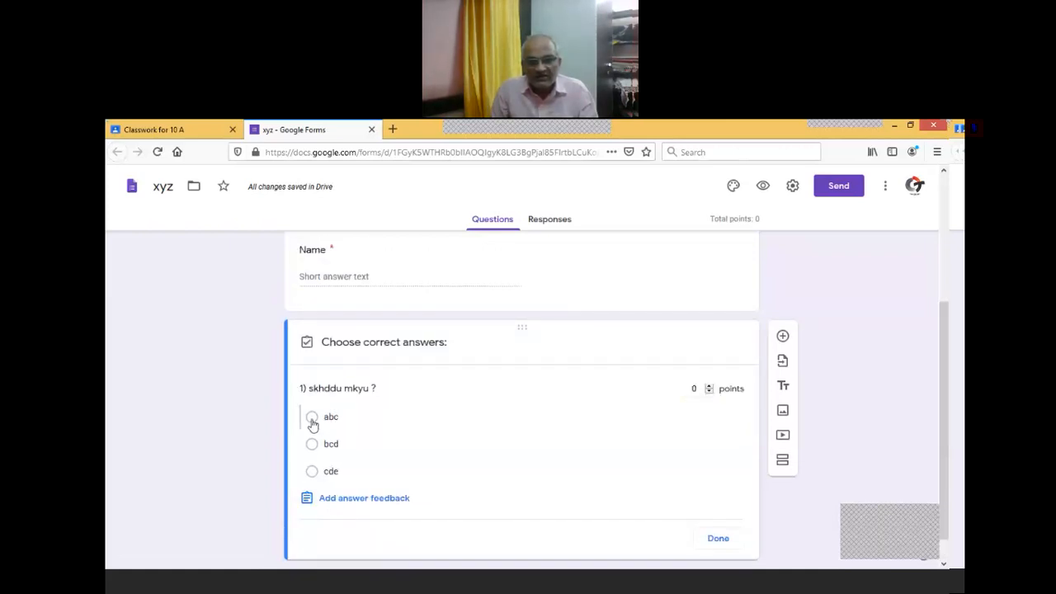
pyautogui.click(312, 420)
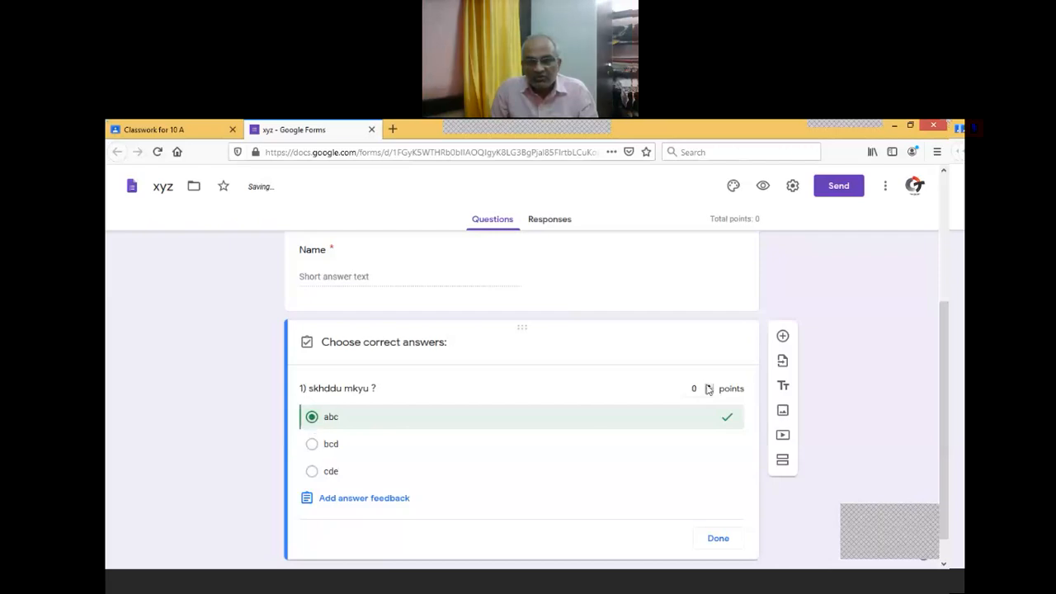
pyautogui.click(709, 387)
pyautogui.click(722, 540)
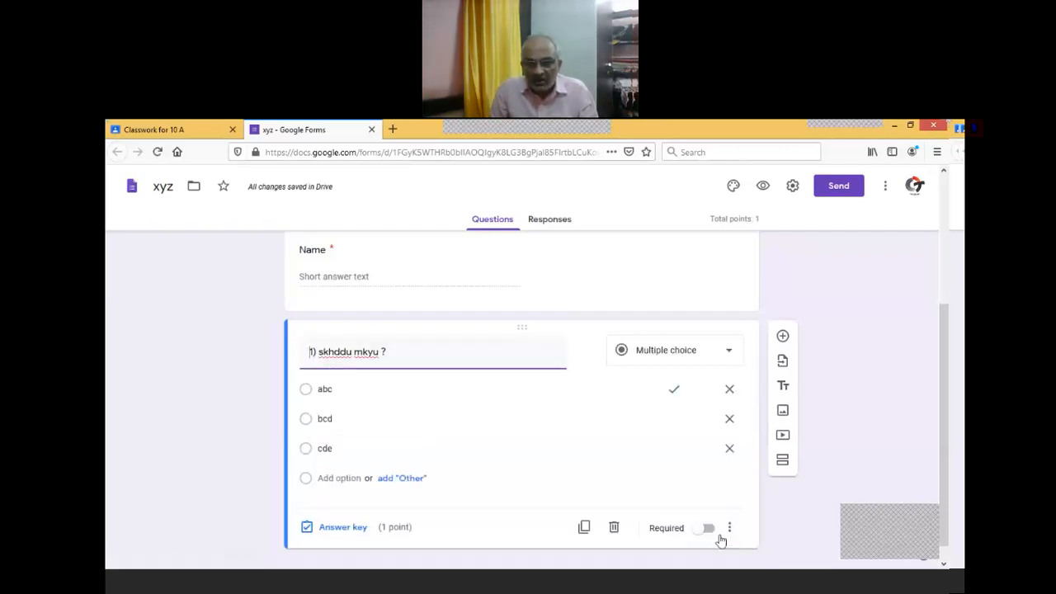
pyautogui.click(707, 529)
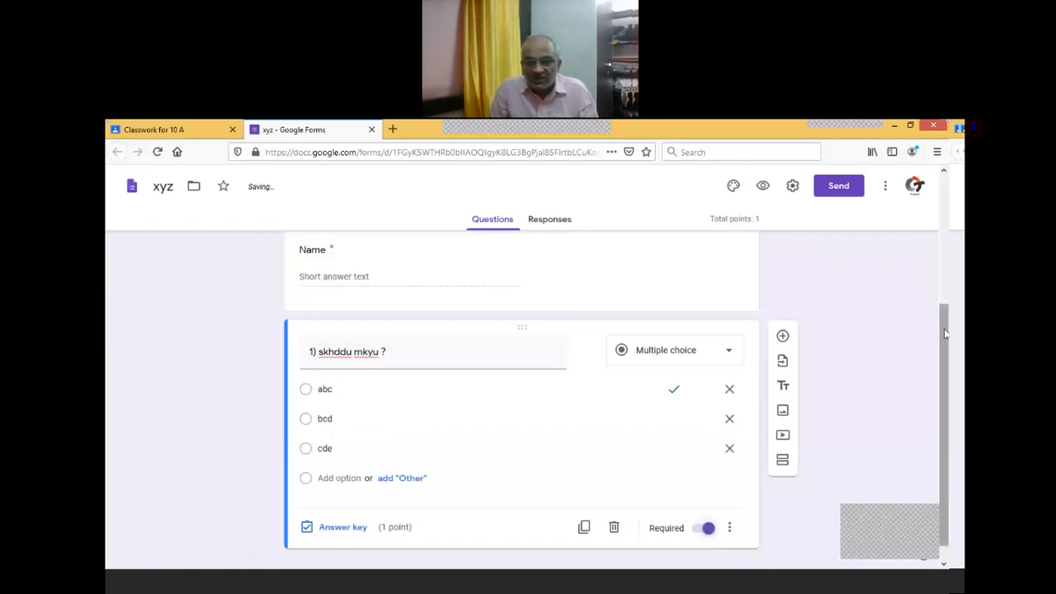
# Add a multiple-choice question below it with the Hindi text "हमारे देश के प्रधानमंत्री कौन है ?".
pyautogui.scroll(-1, 947, 359)
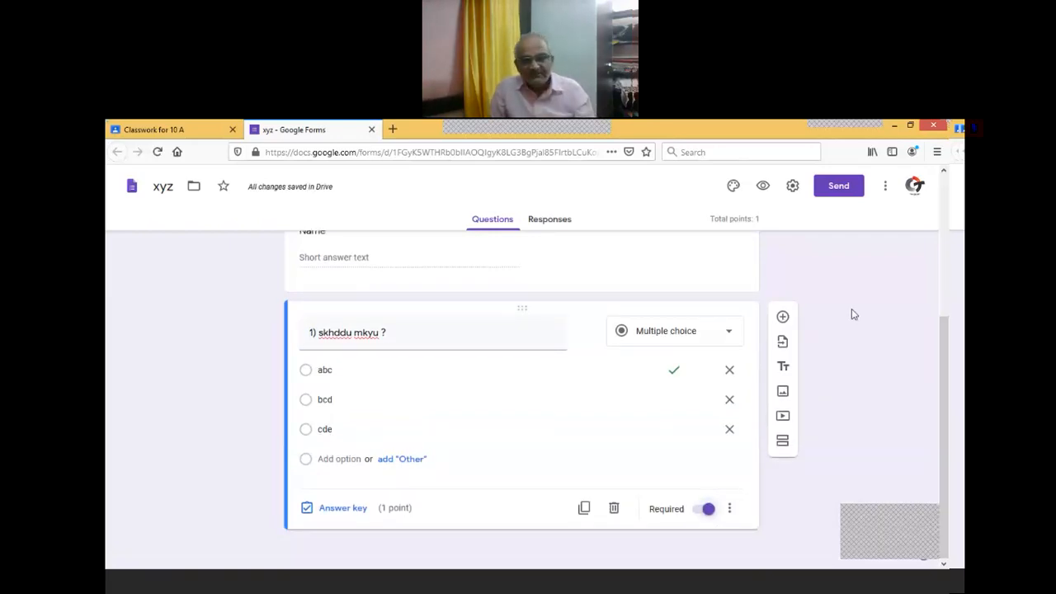
pyautogui.click(783, 319)
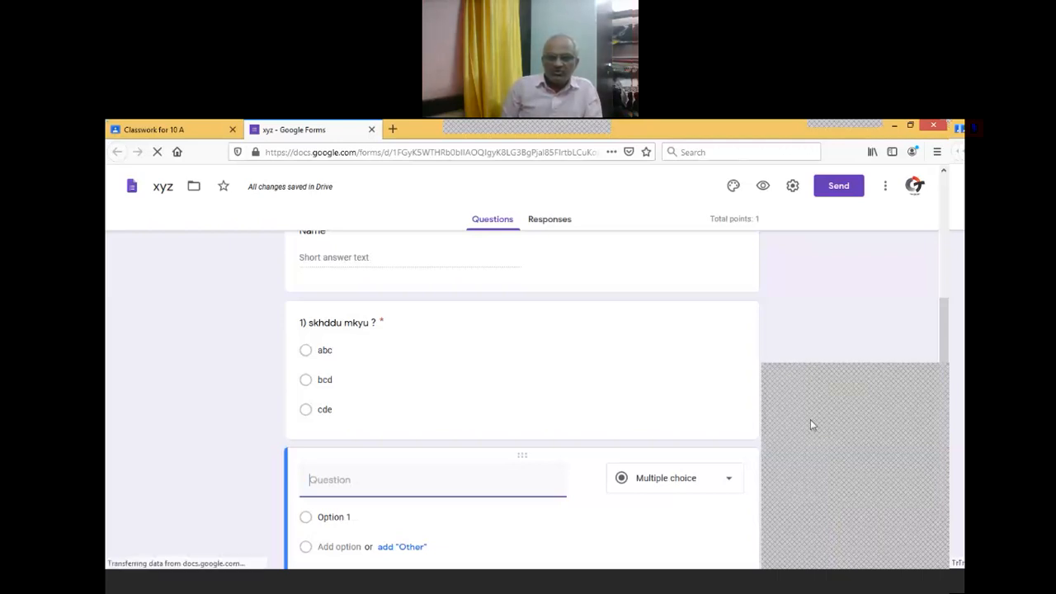
pyautogui.write('hmaar')
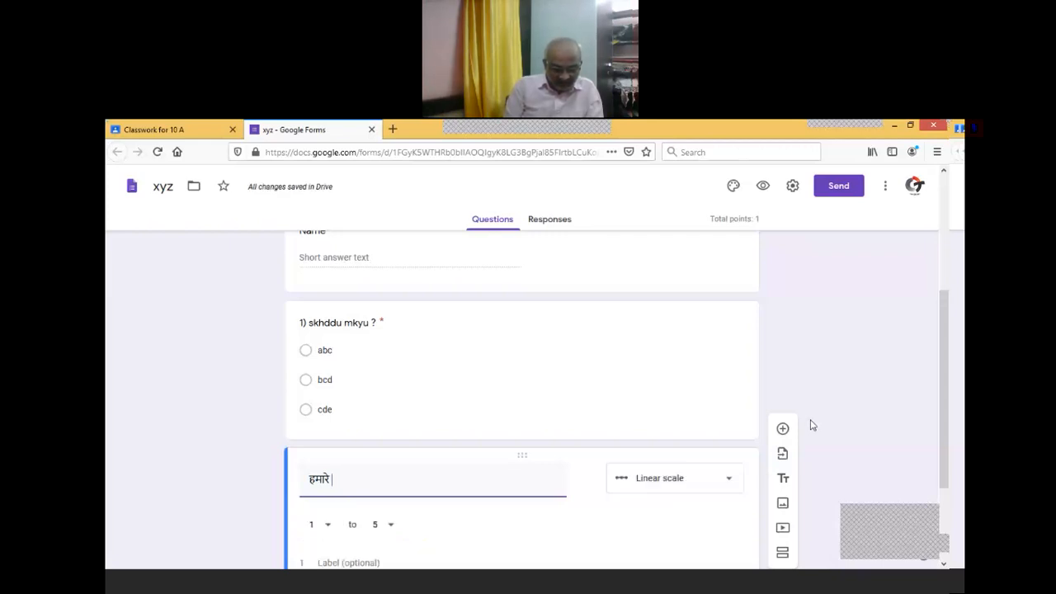
pyautogui.write(' desh ke ')
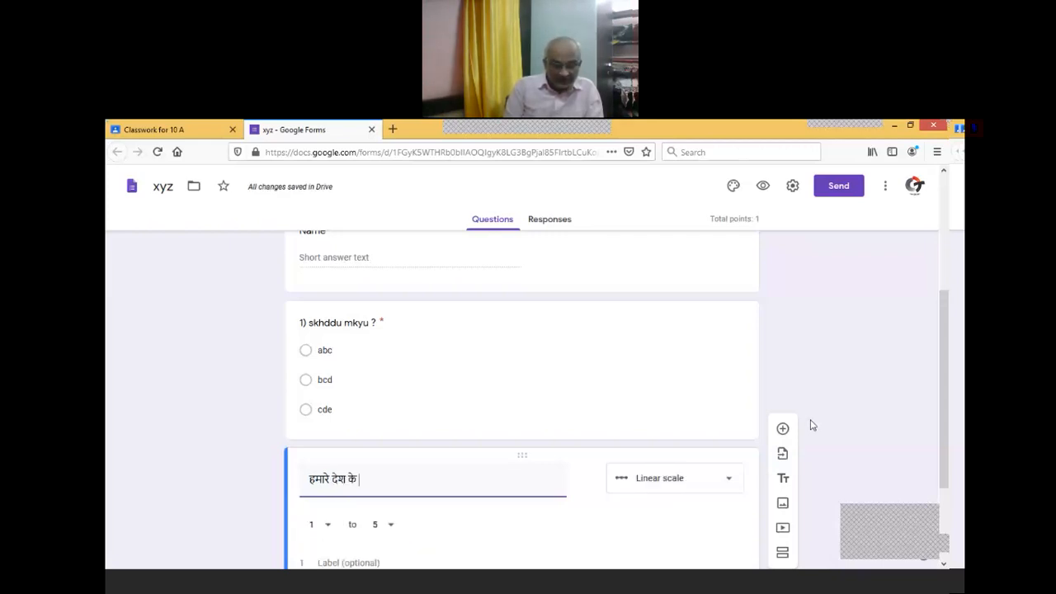
pyautogui.write('pradha')
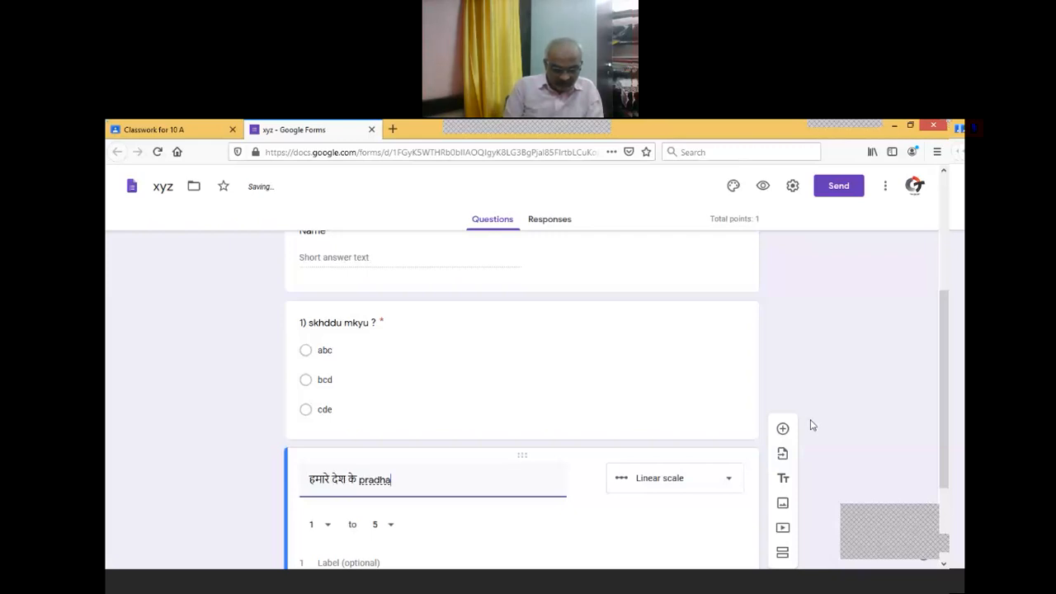
pyautogui.press('BackSpace')
pyautogui.press('BackSpace')
pyautogui.press('BackSpace')
pyautogui.press('BackSpace')
pyautogui.press('BackSpace')
pyautogui.press('BackSpace')
pyautogui.write('प्रधानman')
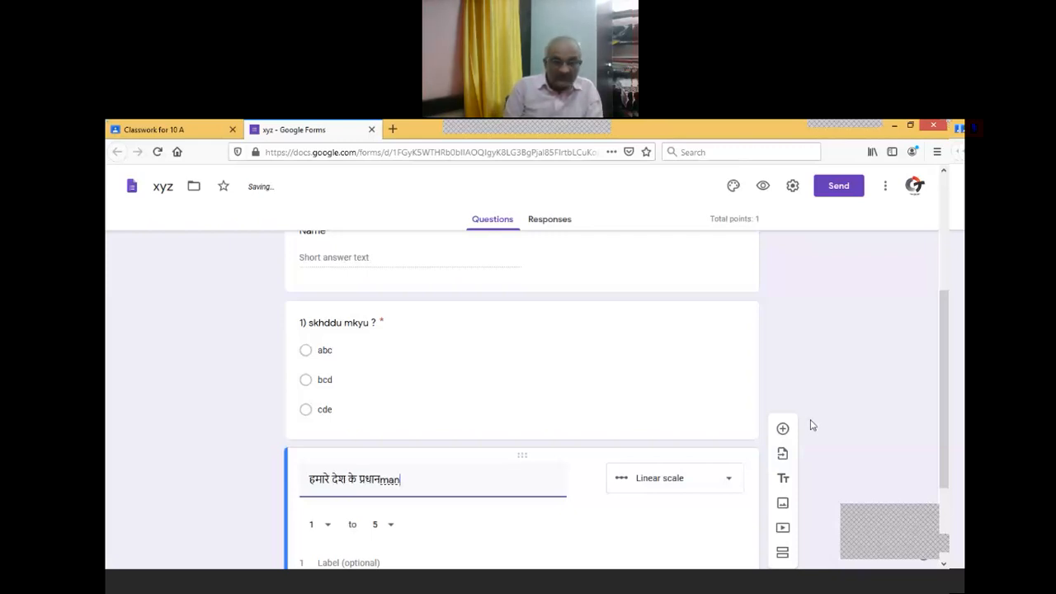
pyautogui.write(' mantri ')
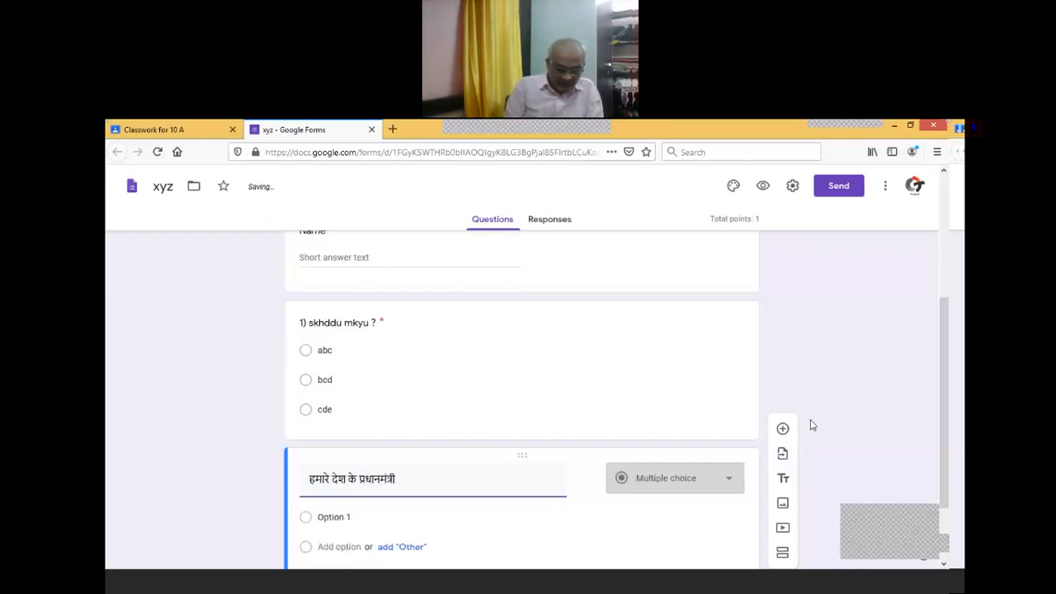
pyautogui.write('kaun hai')
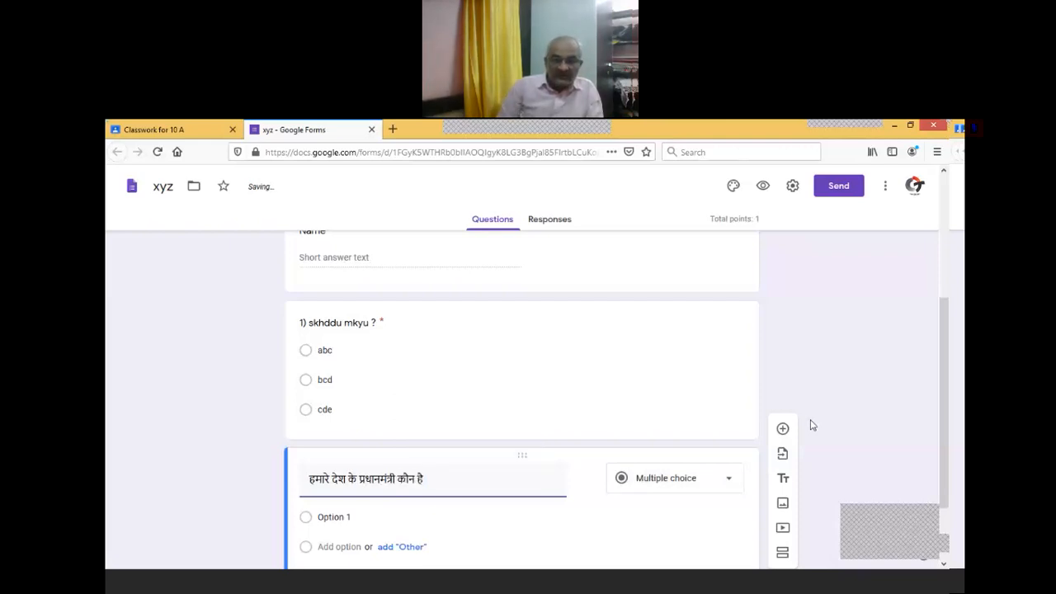
pyautogui.write(' ?')
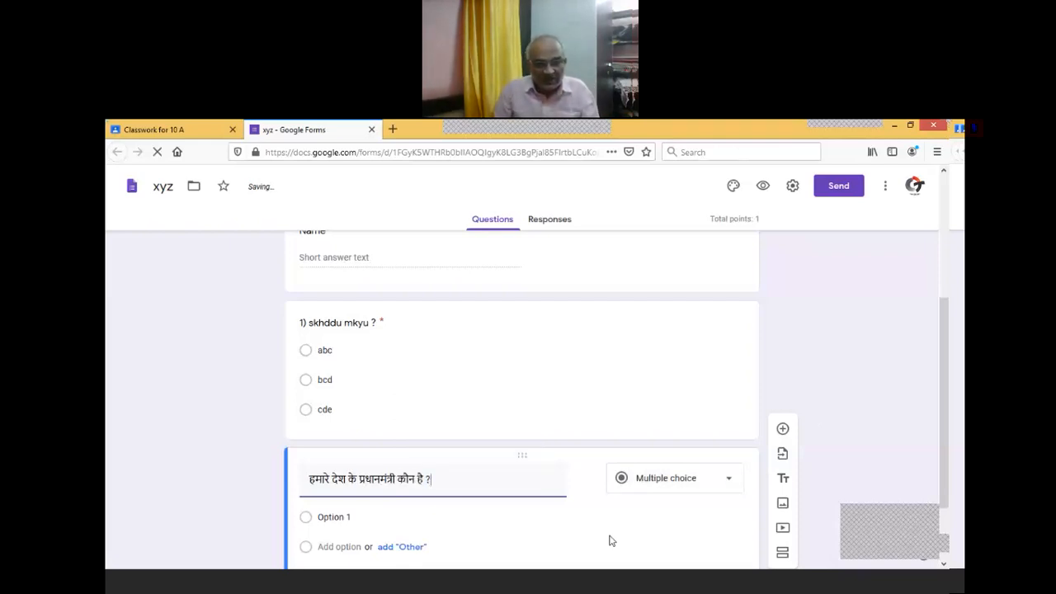
# Set the first answer option of the Hindi prime minister question to "श्री नरेंद्र मोदी".
pyautogui.scroll(-2, 510, 539)
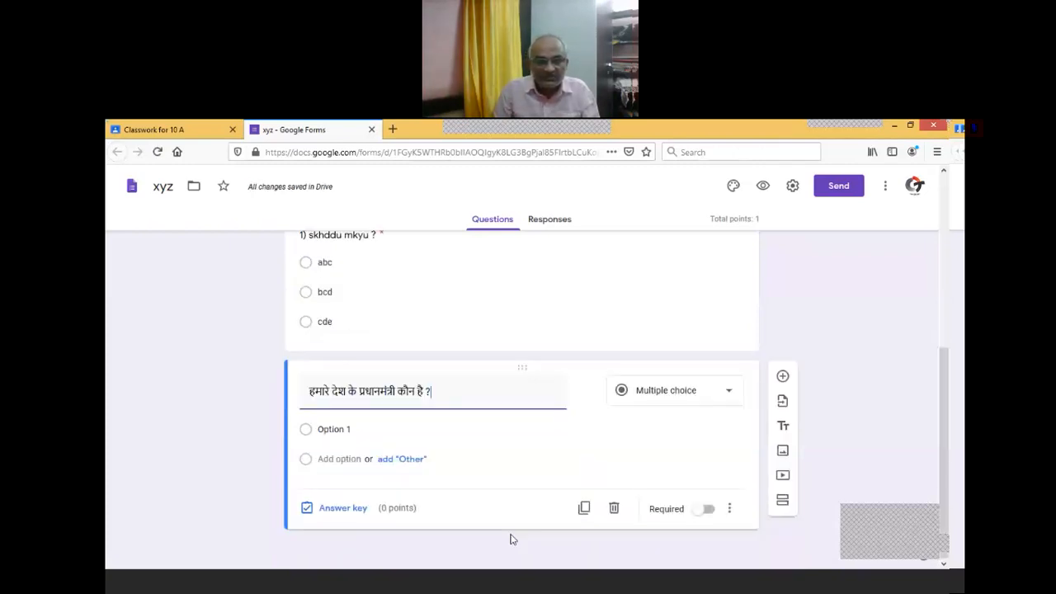
pyautogui.click(331, 430)
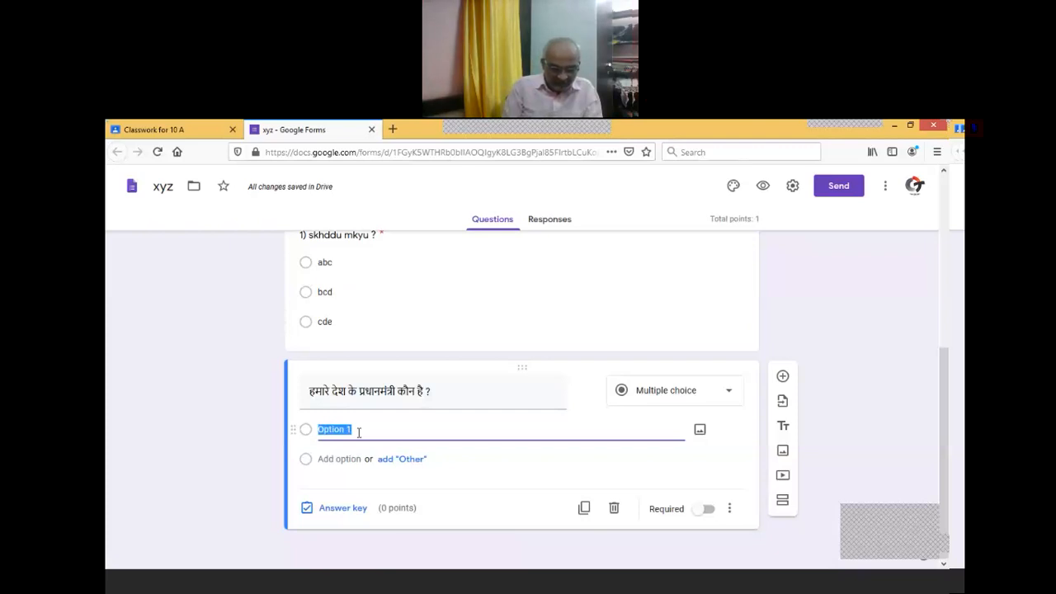
pyautogui.write('n')
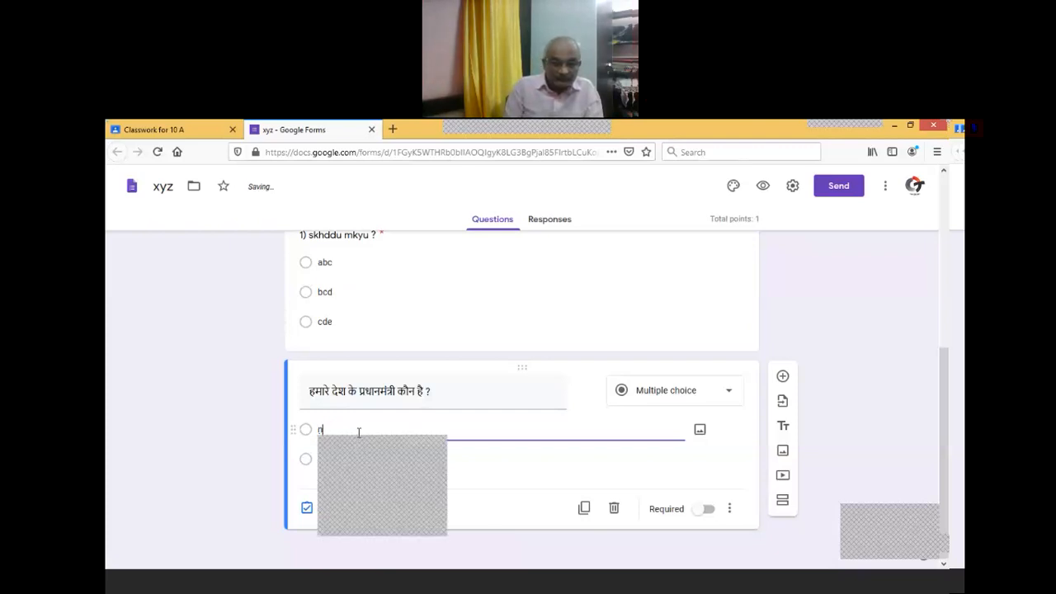
pyautogui.press('BackSpace')
pyautogui.write('shree')
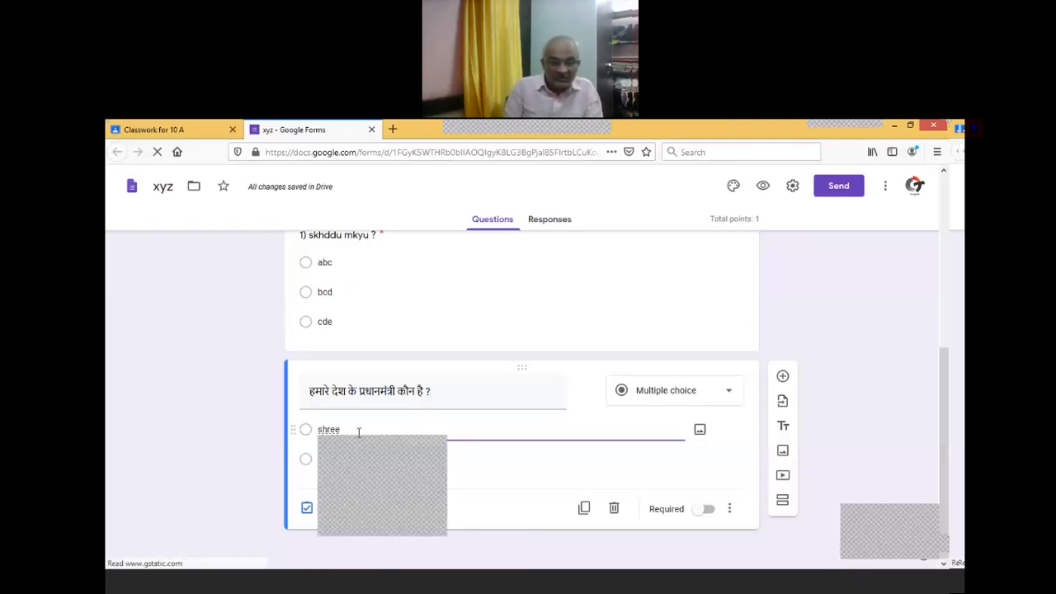
pyautogui.press('space')
pyautogui.write('narendr')
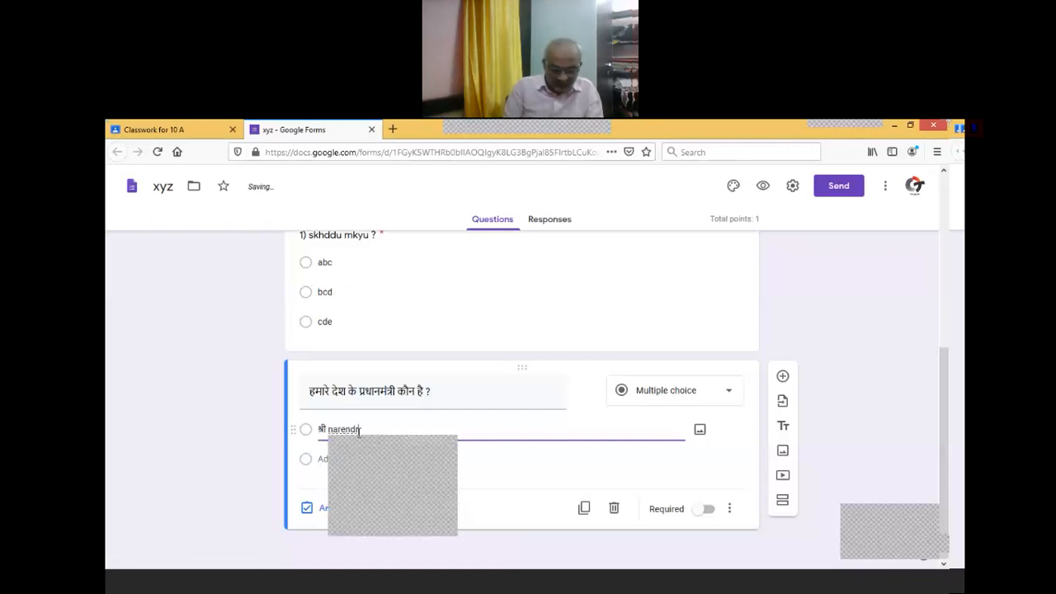
pyautogui.press('BackSpace')
pyautogui.press('BackSpace')
pyautogui.press('BackSpace')
pyautogui.press('BackSpace')
pyautogui.press('BackSpace')
pyautogui.press('BackSpace')
pyautogui.press('BackSpace')
pyautogui.write('नरेंद्र modee')
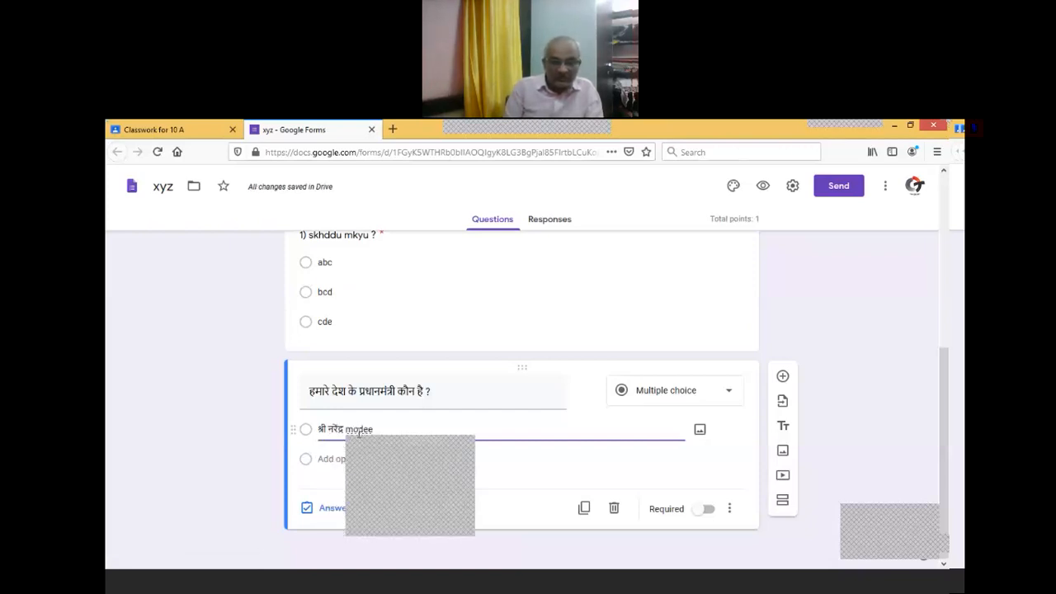
pyautogui.press('Return')
# Add a second answer option reading "श्री अमित शहा" to the Hindi question.
pyautogui.press('Return')
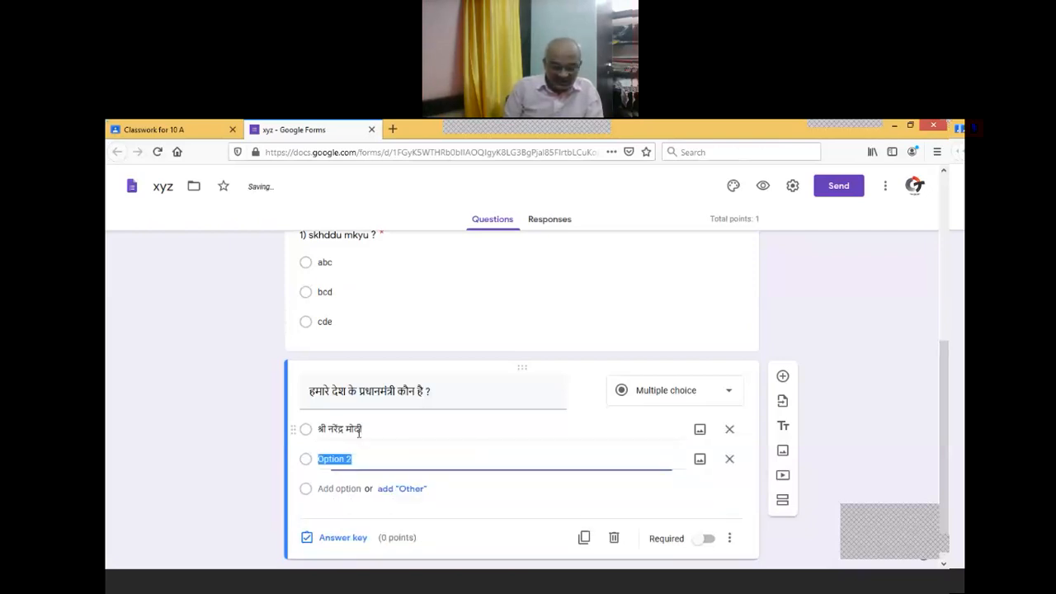
pyautogui.write('sh')
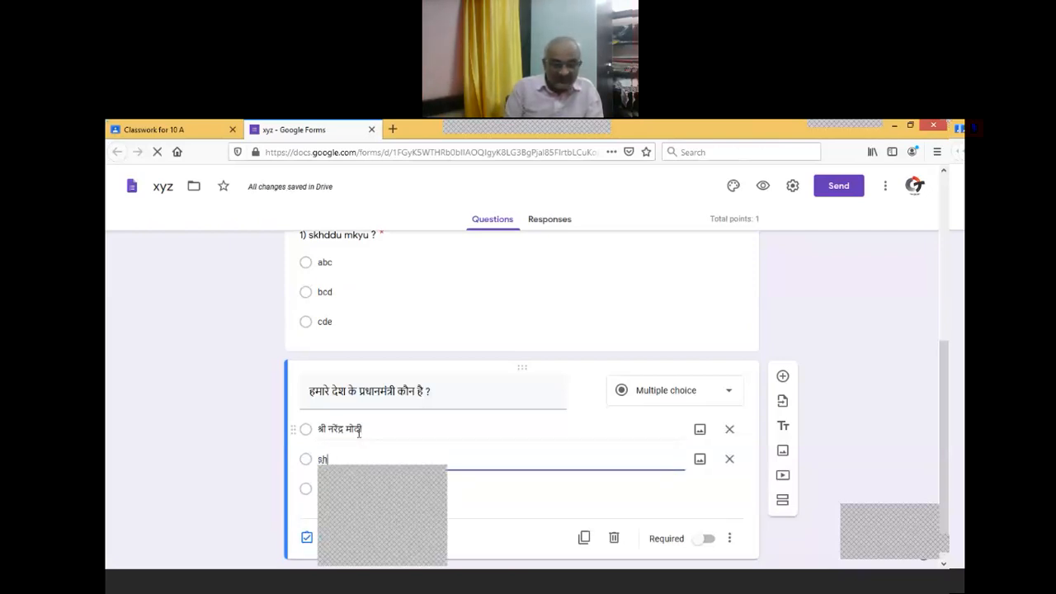
pyautogui.write('ri am')
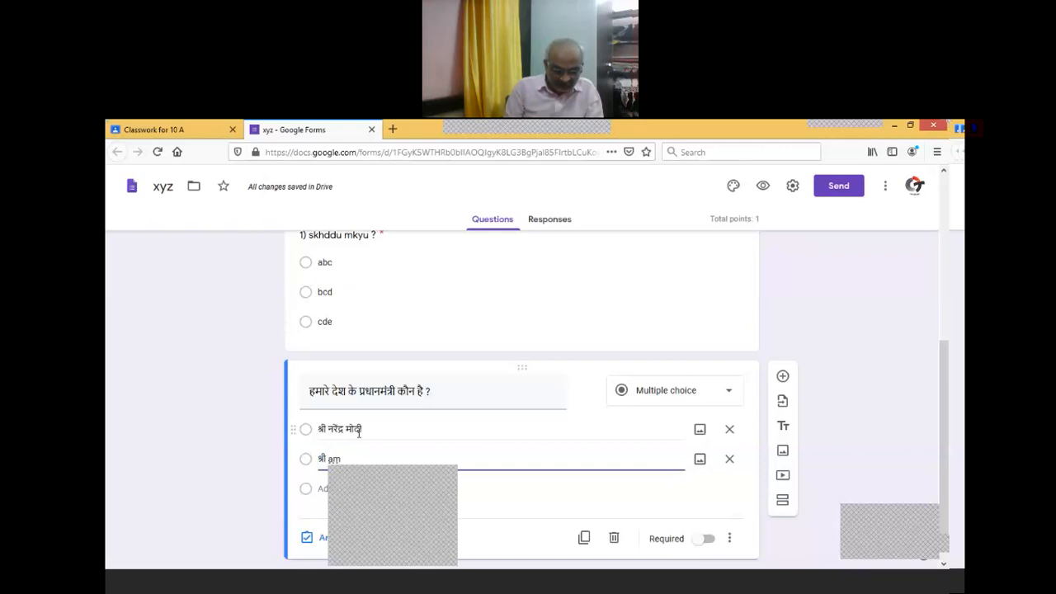
pyautogui.write('it sha')
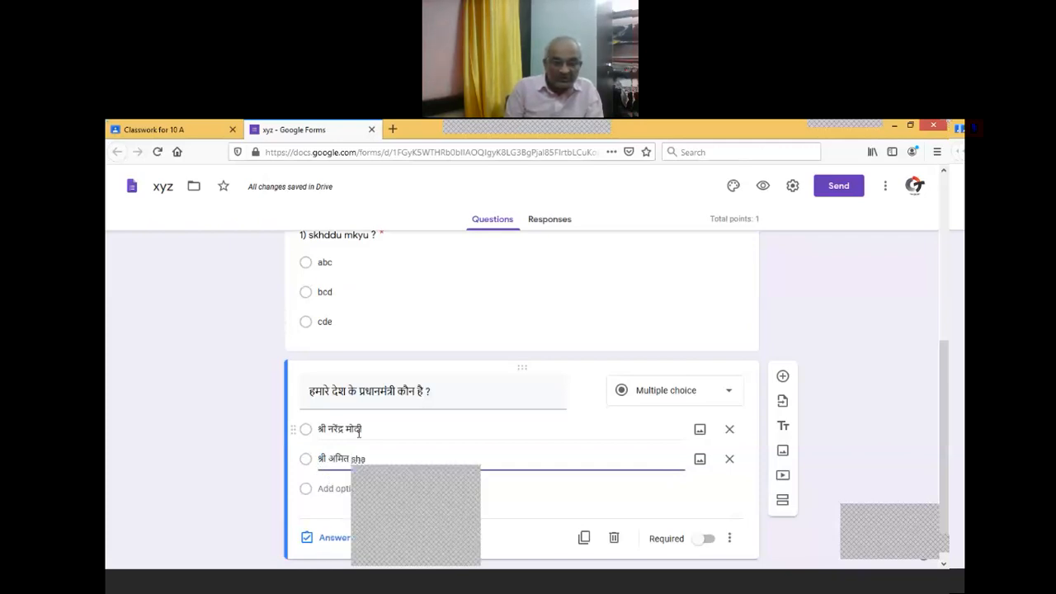
pyautogui.write('haa')
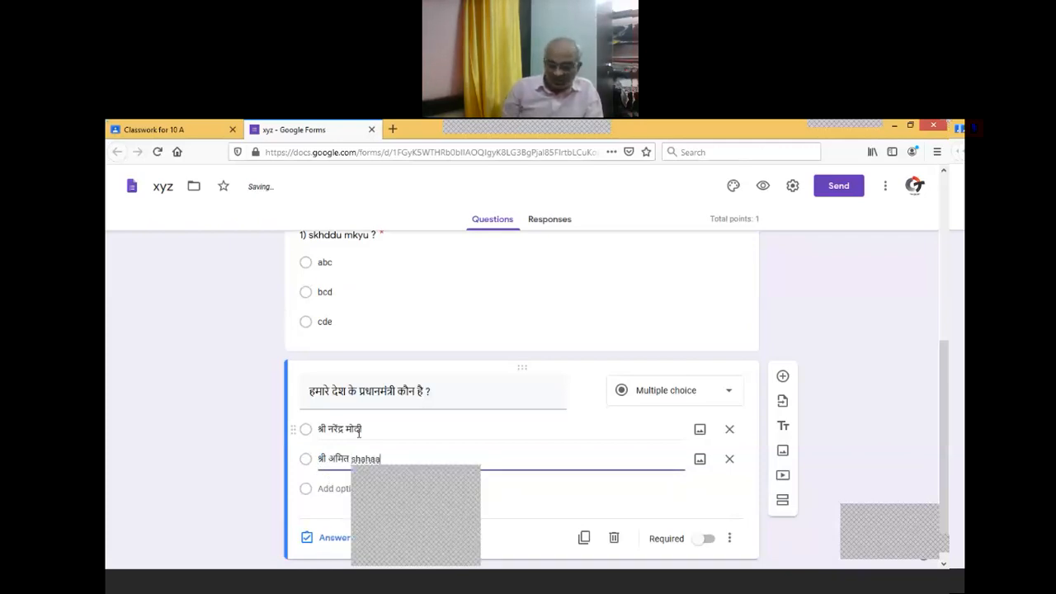
# Add a third answer option reading "श्री राहुल गांधी" to the Hindi question.
pyautogui.click(379, 512)
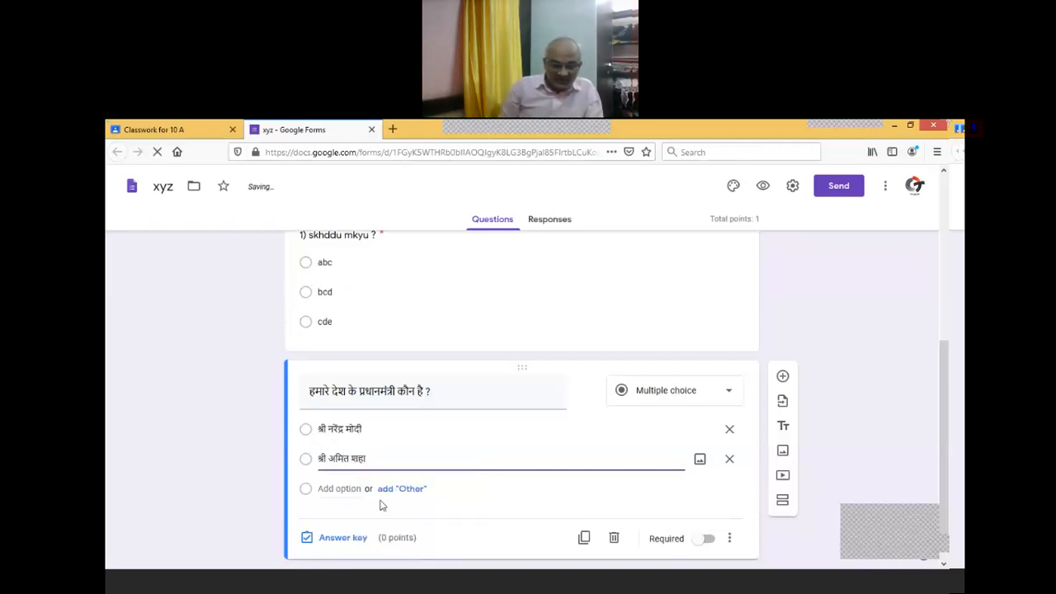
pyautogui.click(381, 500)
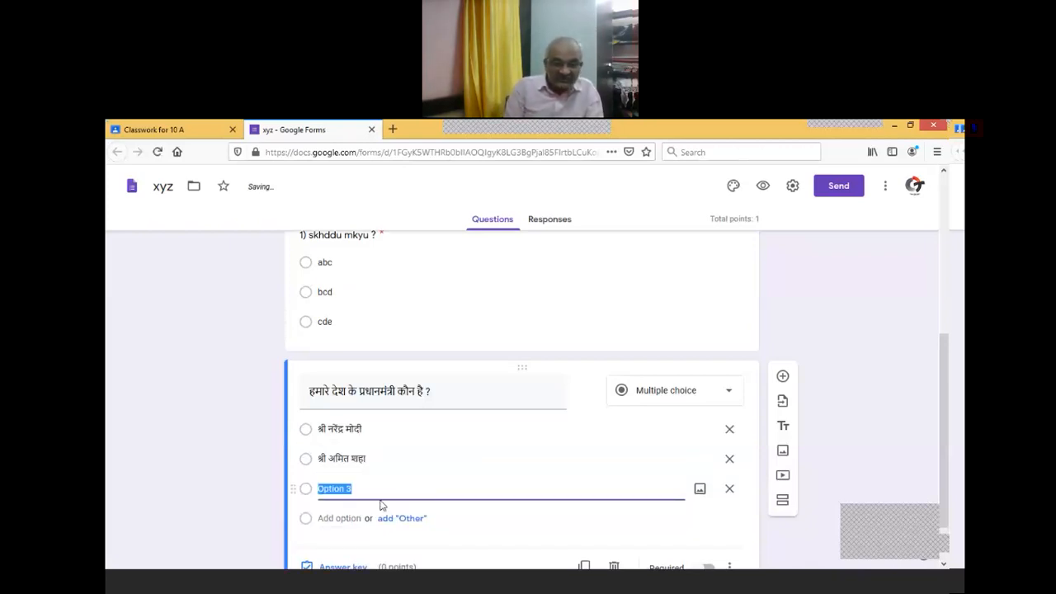
pyautogui.write('shre')
pyautogui.press('space')
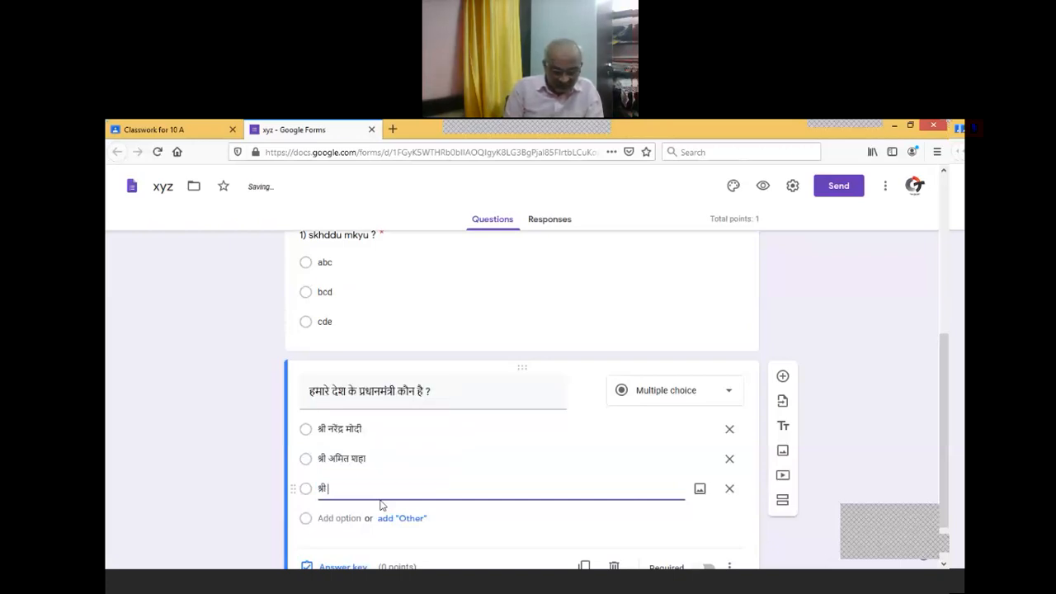
pyautogui.write('raahu')
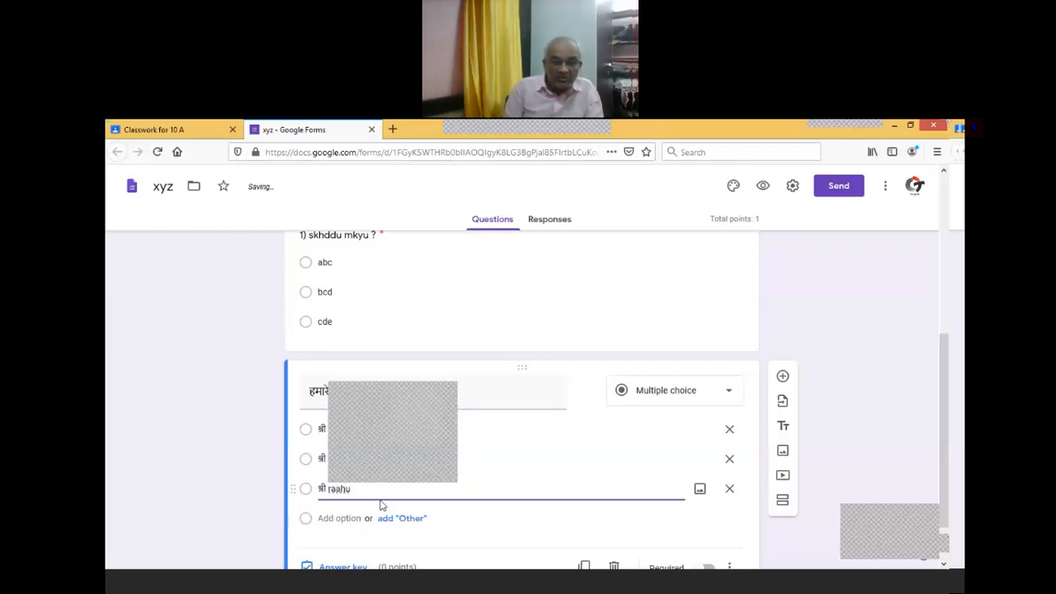
pyautogui.write('l')
pyautogui.press('space')
pyautogui.write('gaamdhee')
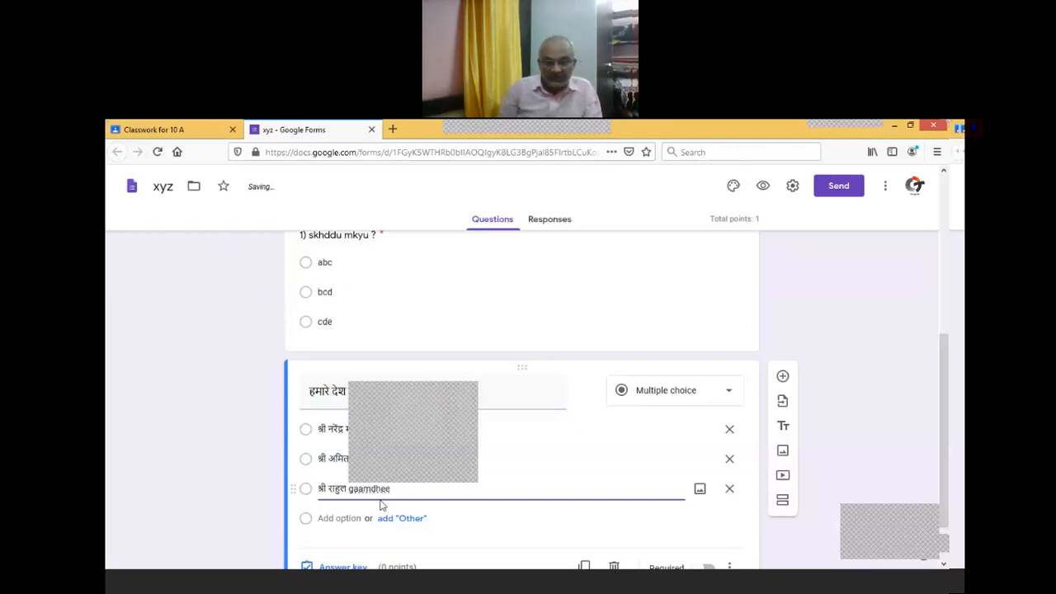
pyautogui.press('space')
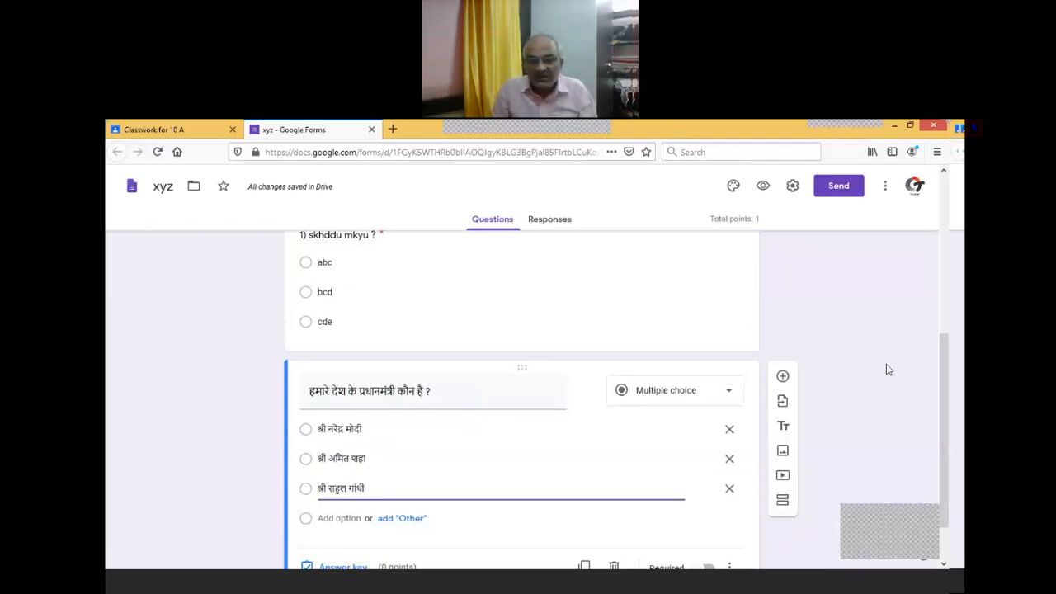
# Set "श्री नरेंद्र मोदी" as the correct answer in the answer key, worth 1 point, and make the question required.
pyautogui.moveTo(942, 360); pyautogui.dragTo(947, 395)
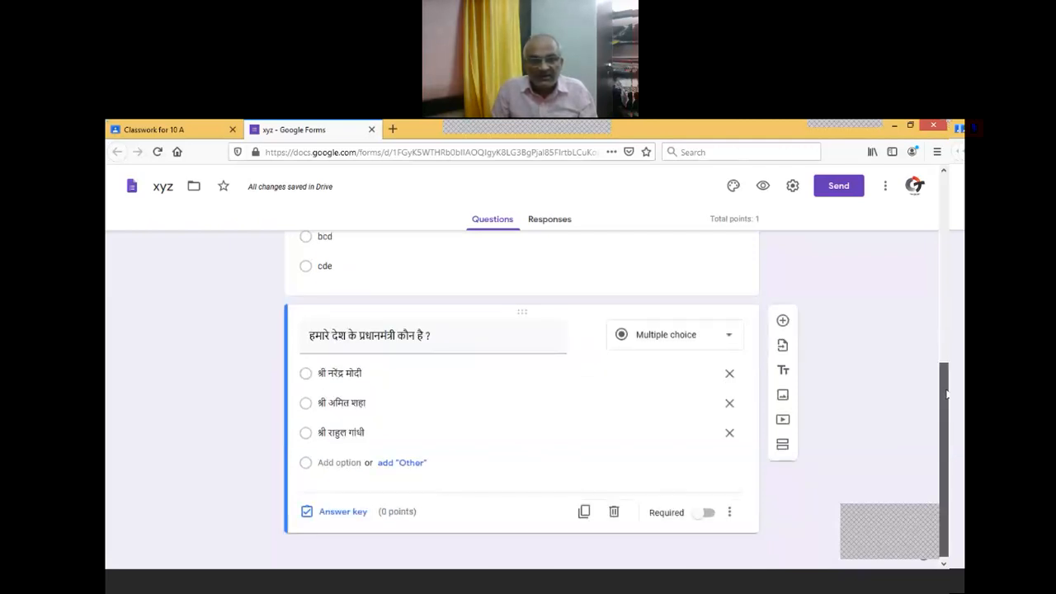
pyautogui.click(337, 513)
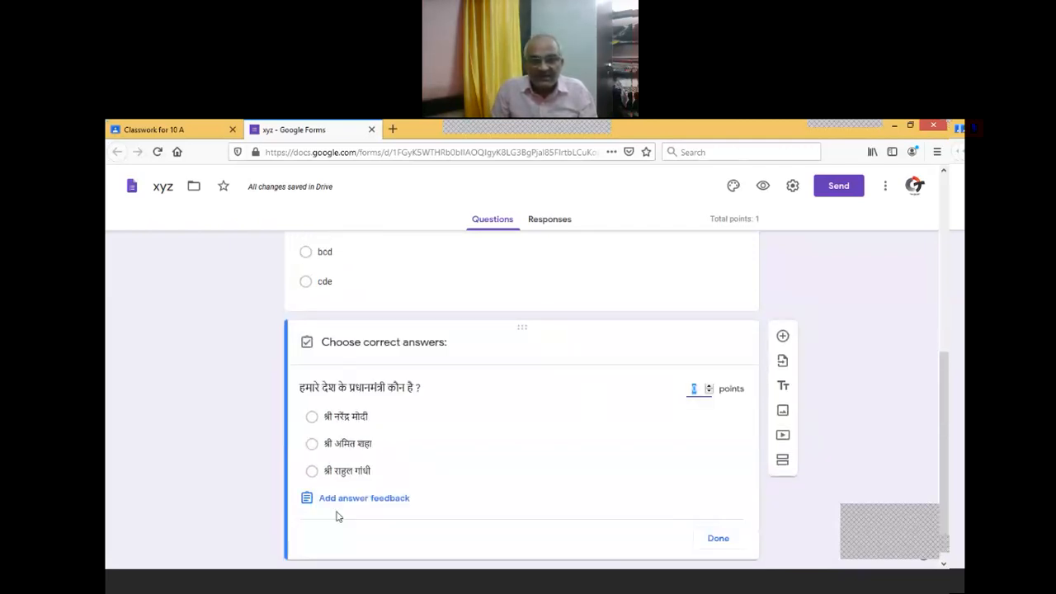
pyautogui.click(312, 419)
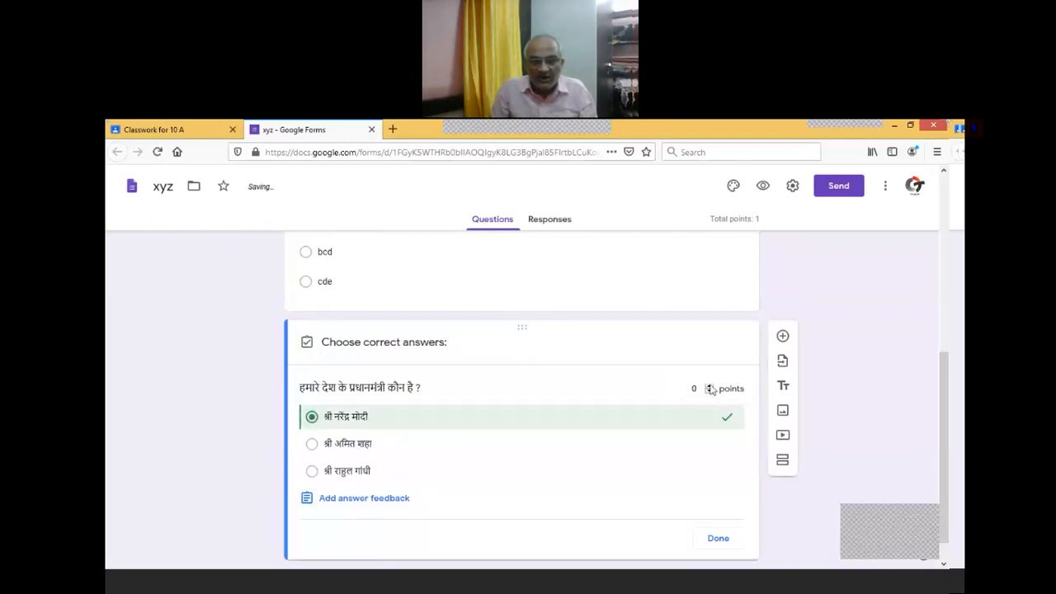
pyautogui.click(710, 386)
pyautogui.click(718, 540)
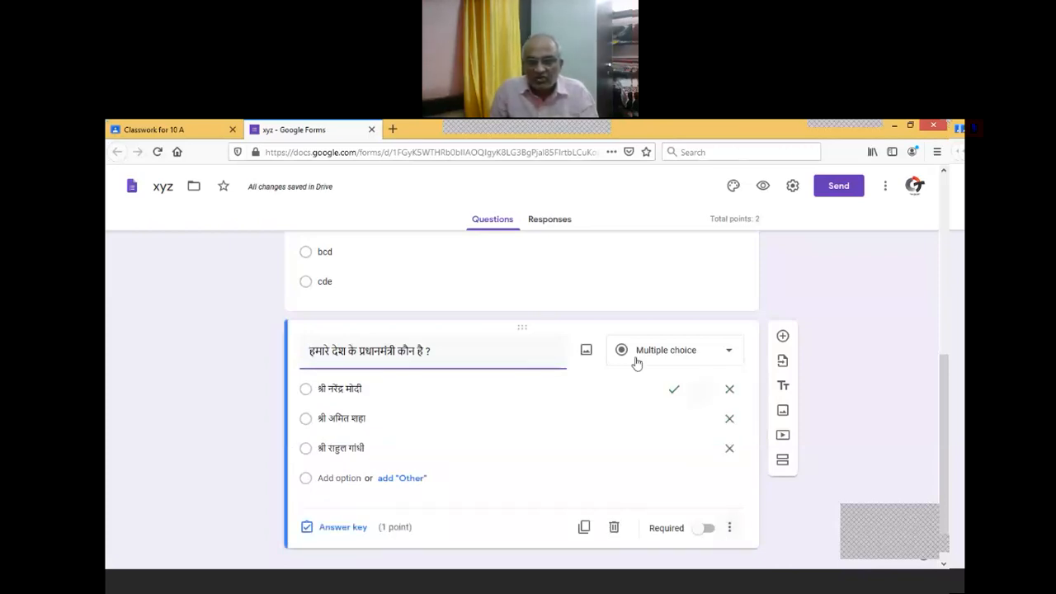
pyautogui.moveTo(945, 394); pyautogui.dragTo(945, 408)
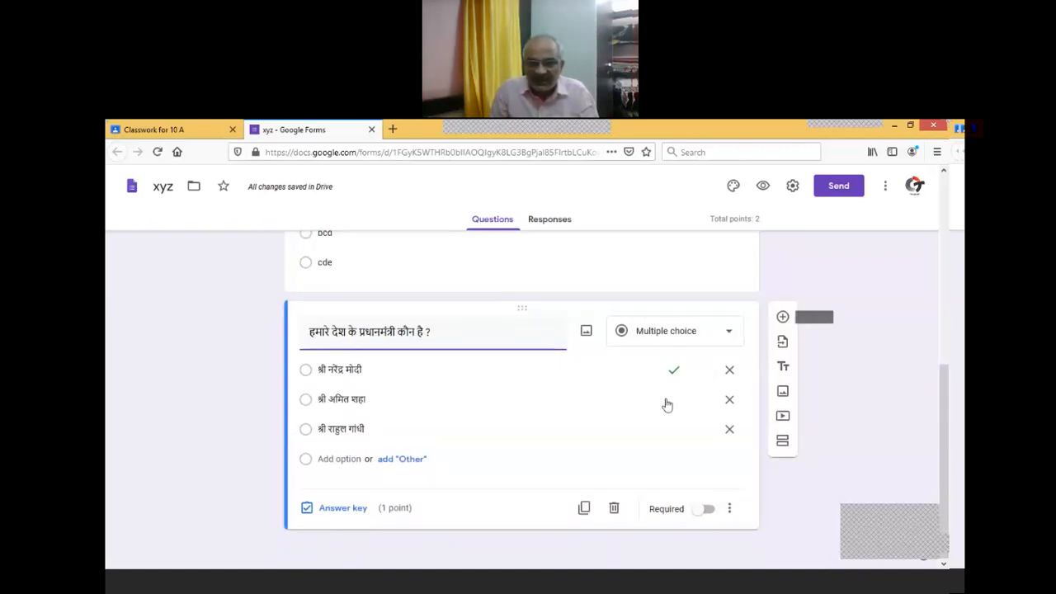
pyautogui.click(706, 510)
# Enable the Limit to 1 response option in the form's general settings.
pyautogui.moveTo(945, 418); pyautogui.dragTo(947, 226)
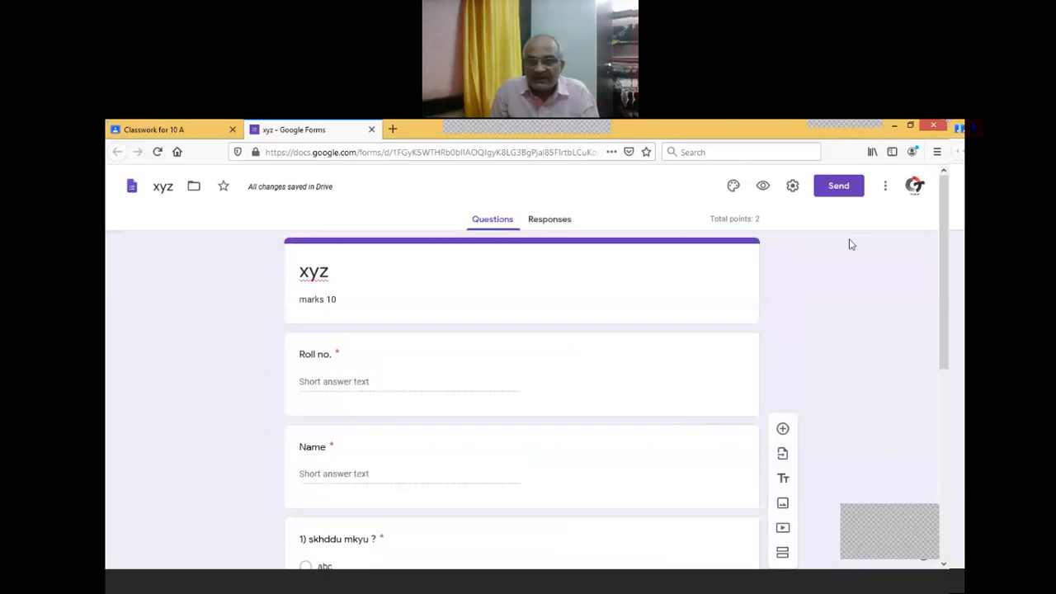
pyautogui.click(793, 188)
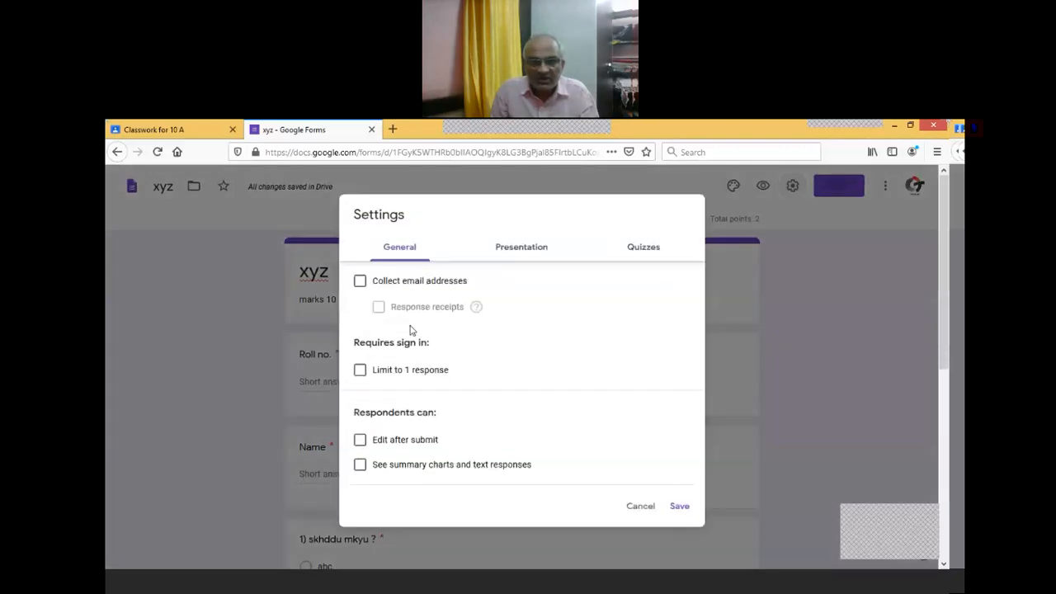
pyautogui.click(360, 371)
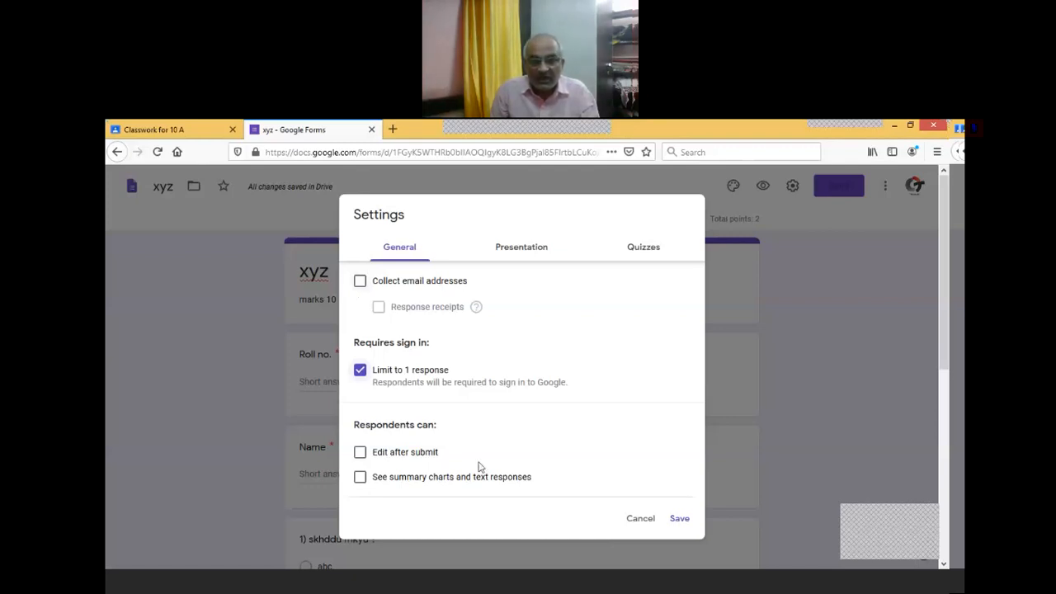
pyautogui.click(361, 456)
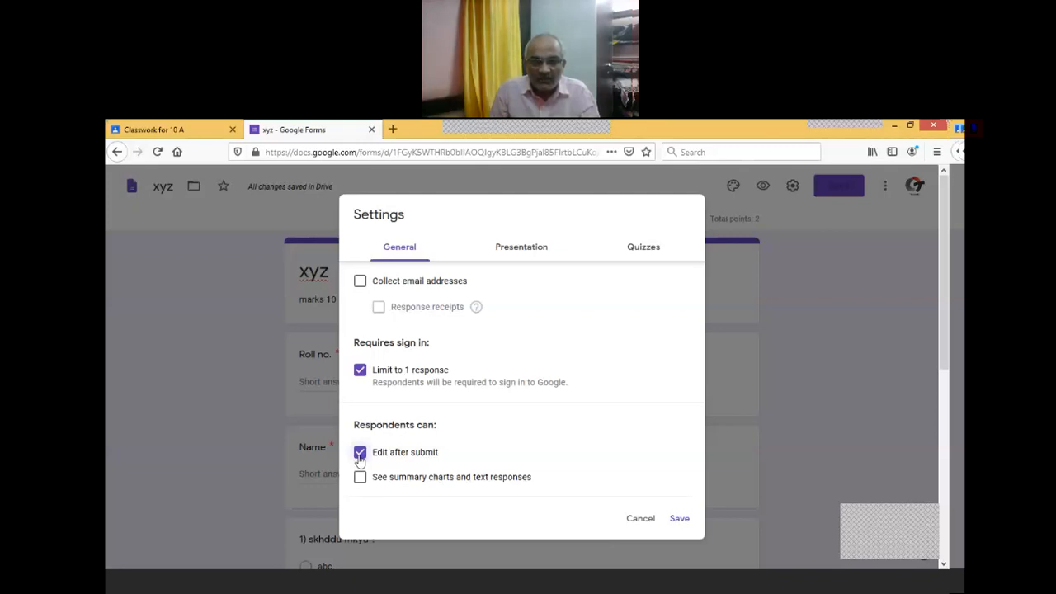
pyautogui.click(360, 456)
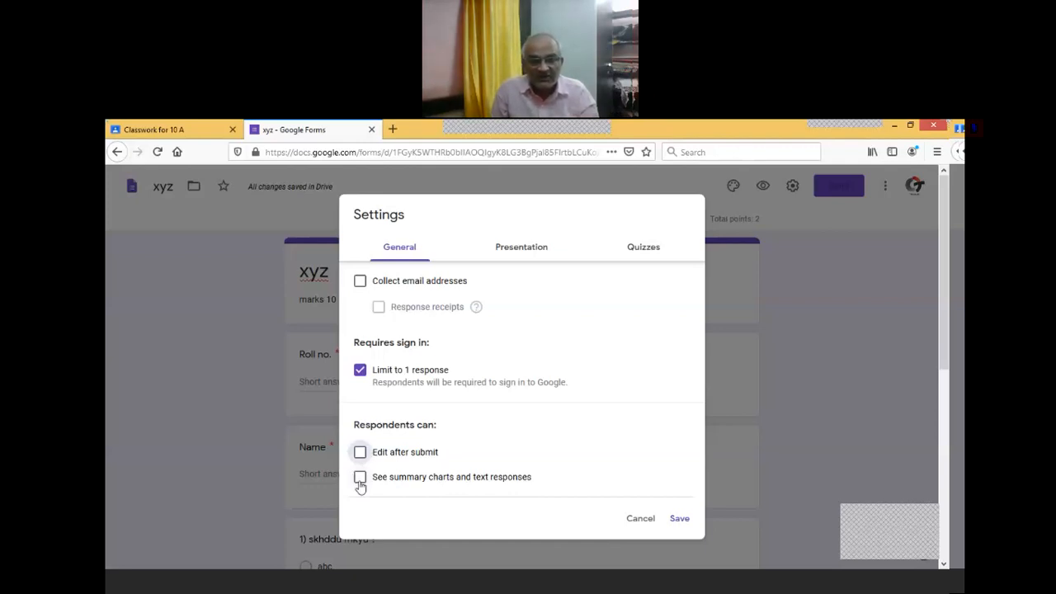
pyautogui.click(519, 248)
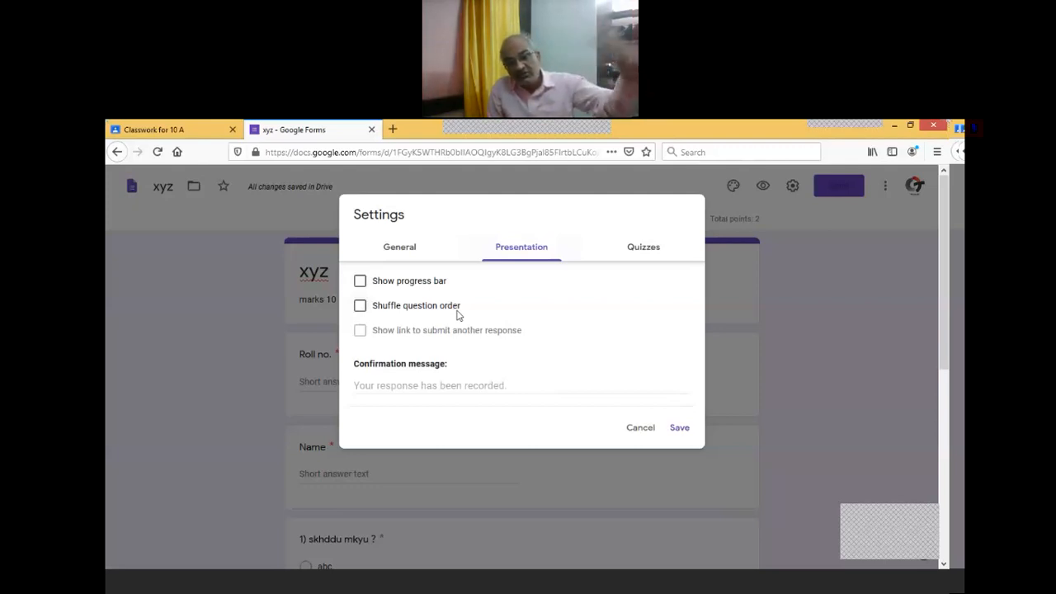
pyautogui.click(361, 307)
pyautogui.click(361, 307)
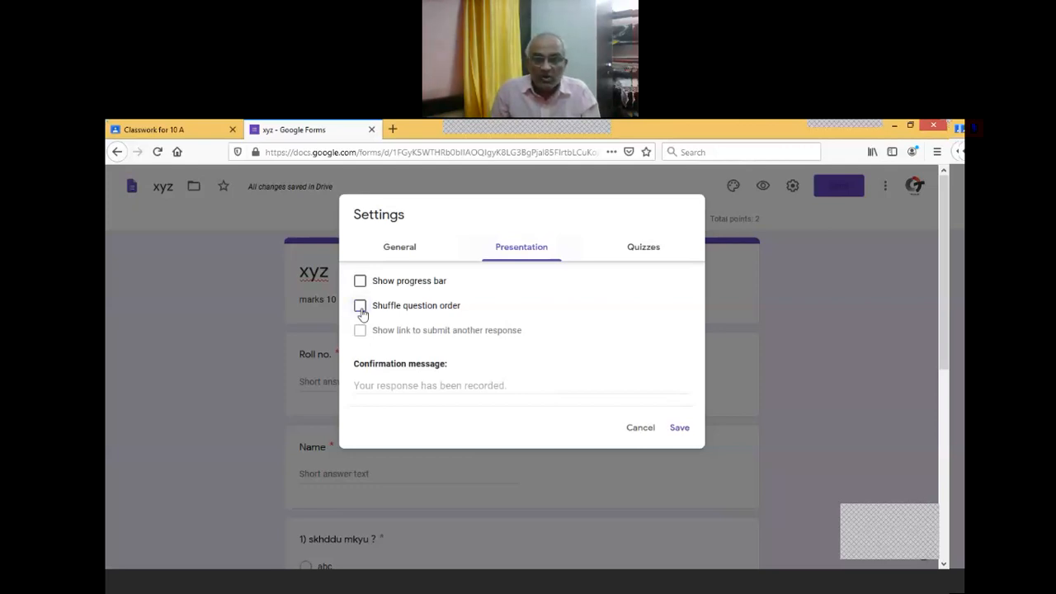
# Review the quiz options and save the form settings.
pyautogui.click(641, 248)
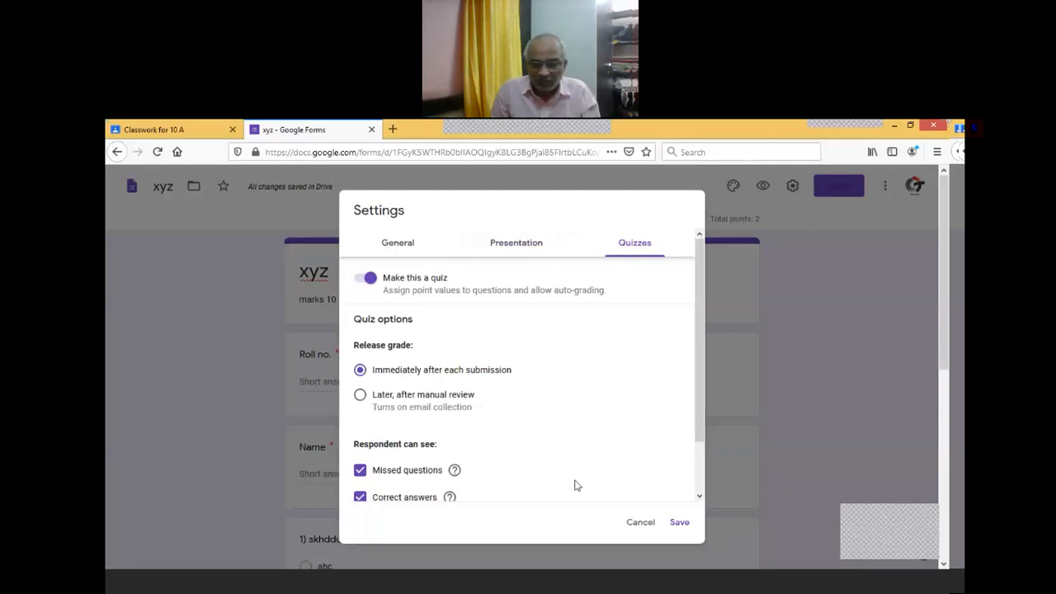
pyautogui.click(679, 523)
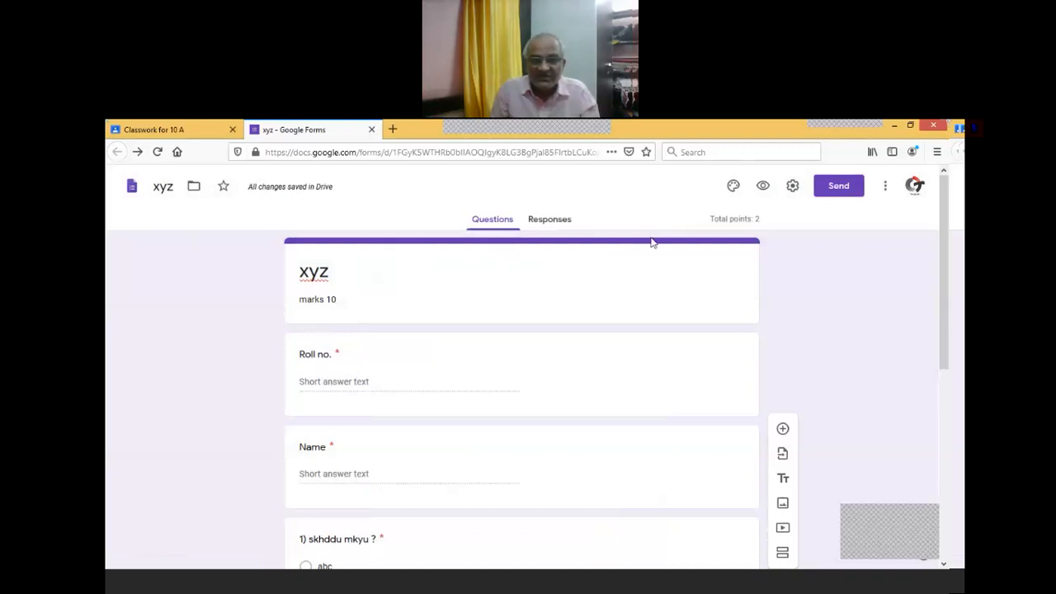
# Preview the quiz as a respondent, entering 1 for the roll number and filling in the student's name.
pyautogui.click(764, 187)
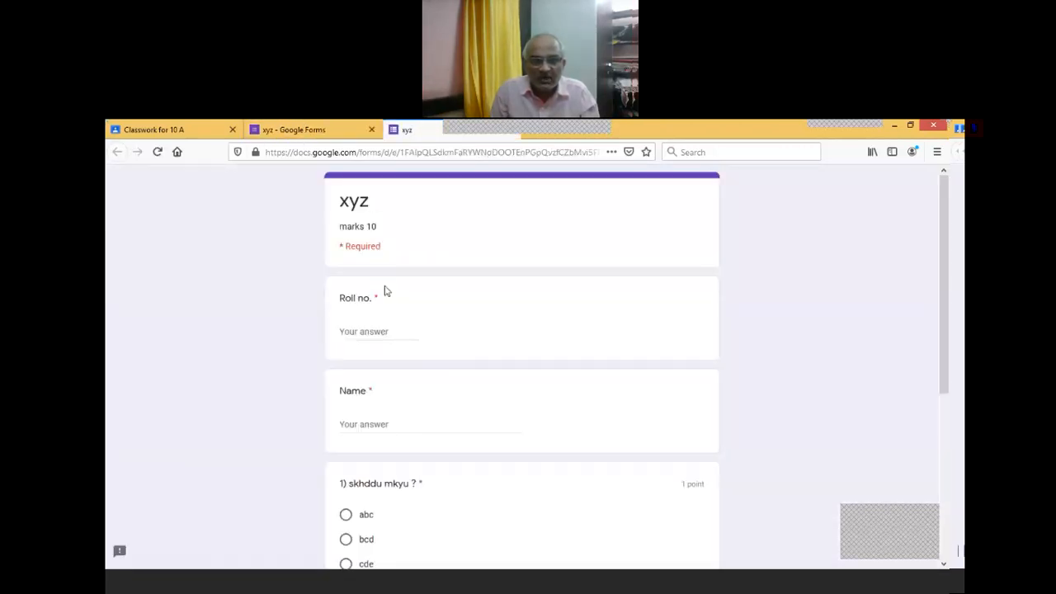
pyautogui.click(377, 329)
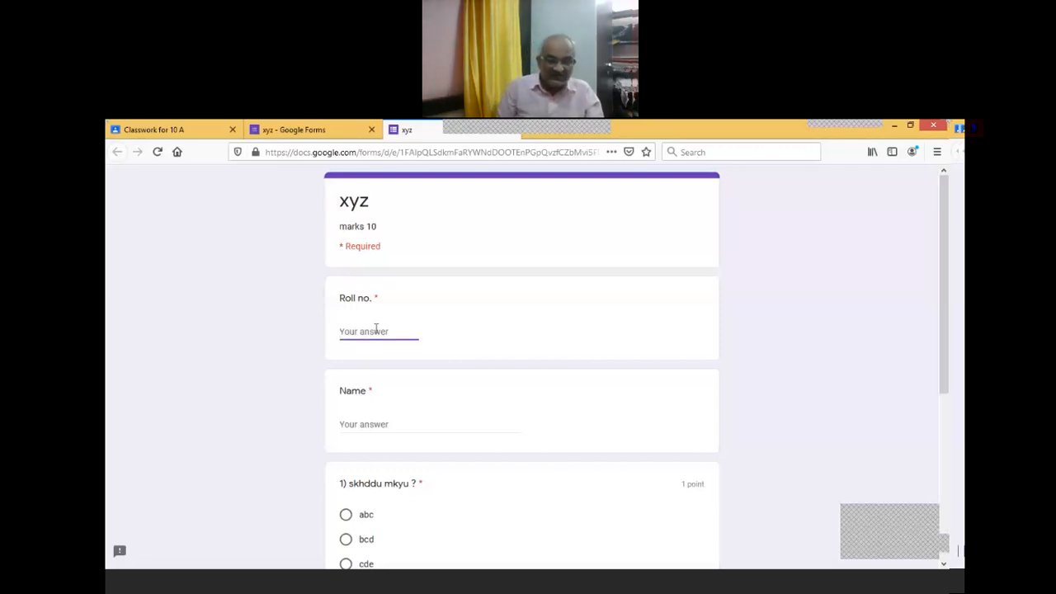
pyautogui.write('1')
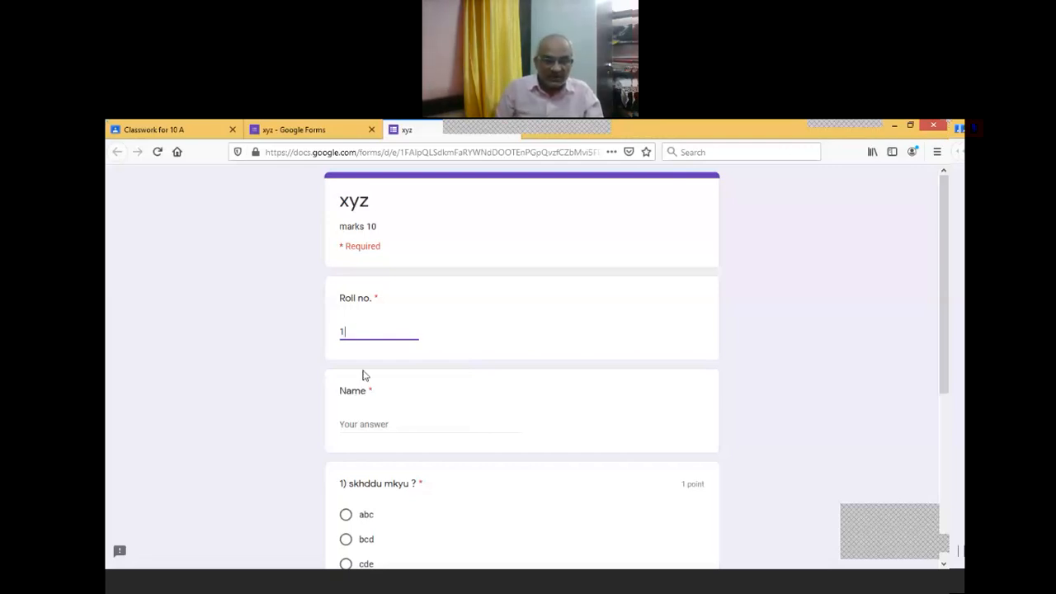
pyautogui.click(371, 422)
pyautogui.write('s')
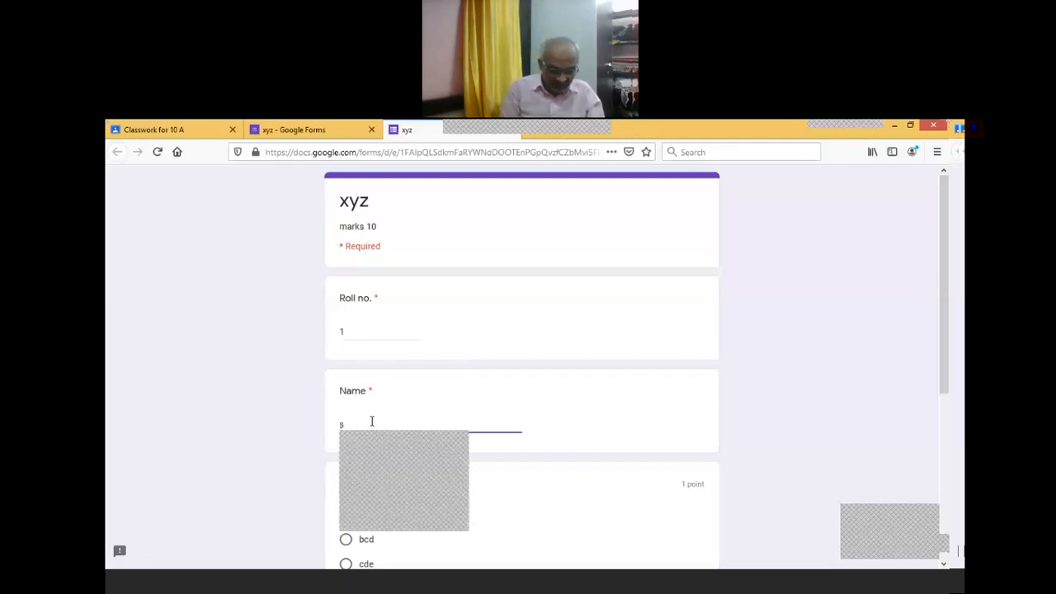
pyautogui.write('antosh')
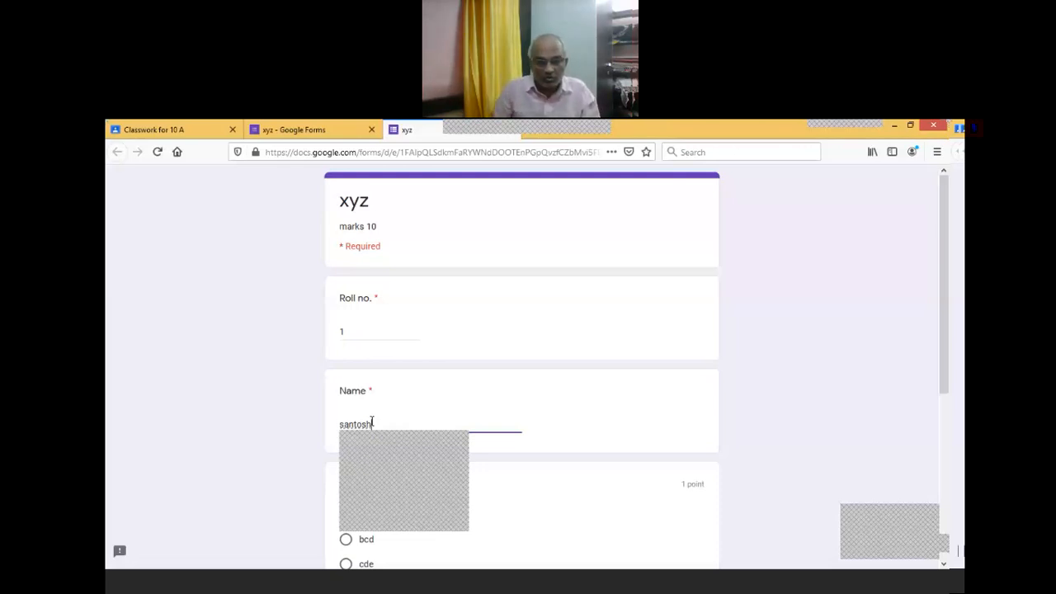
# Answer question 1 with "abc" and the Hindi question with "श्री नरेंद्र मोदी", and submit the quiz.
pyautogui.click(948, 351)
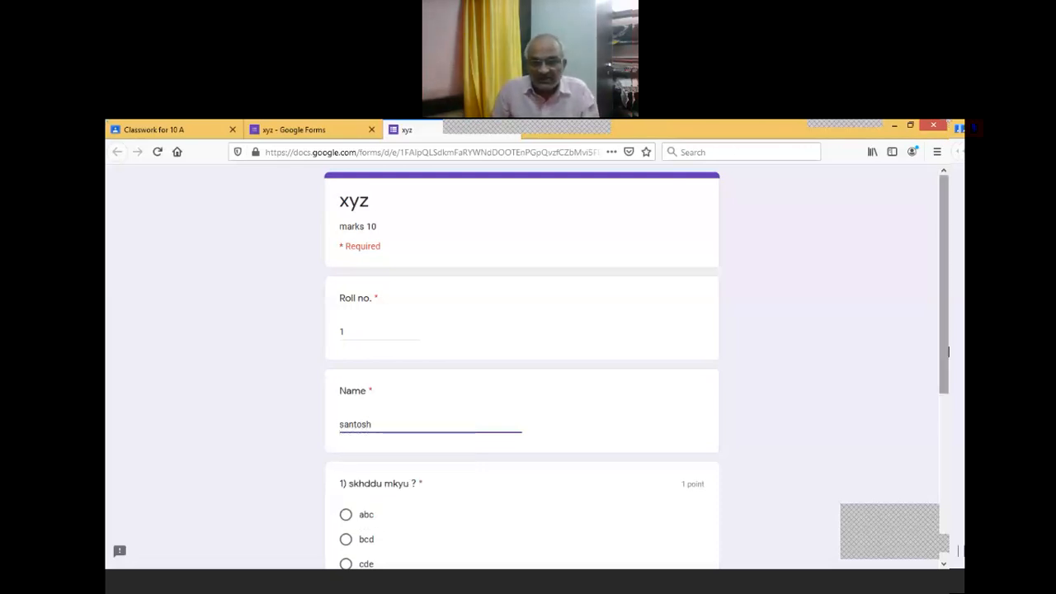
pyautogui.moveTo(948, 351); pyautogui.dragTo(916, 479)
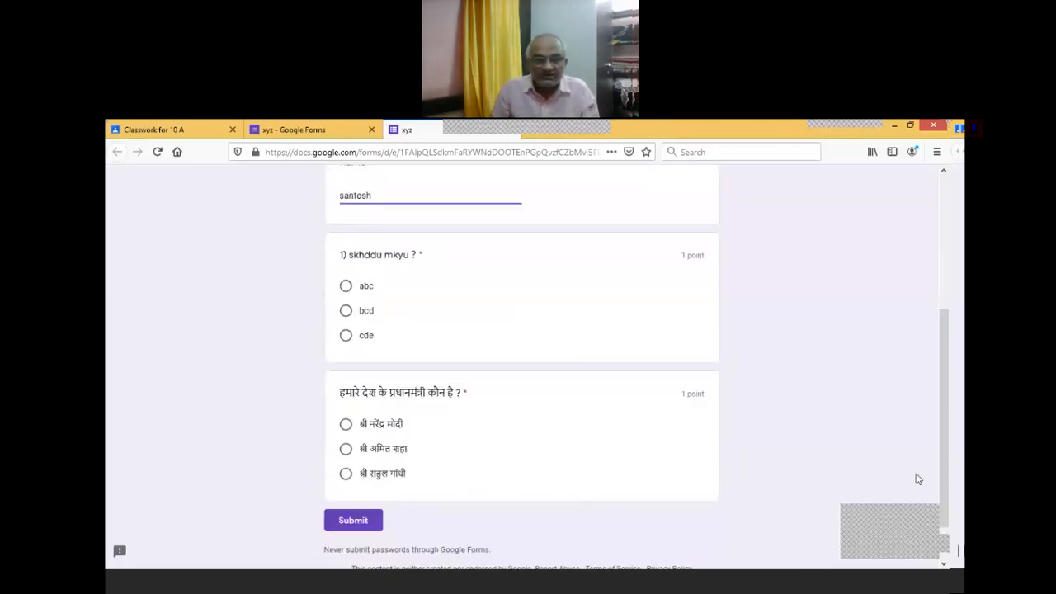
pyautogui.click(346, 289)
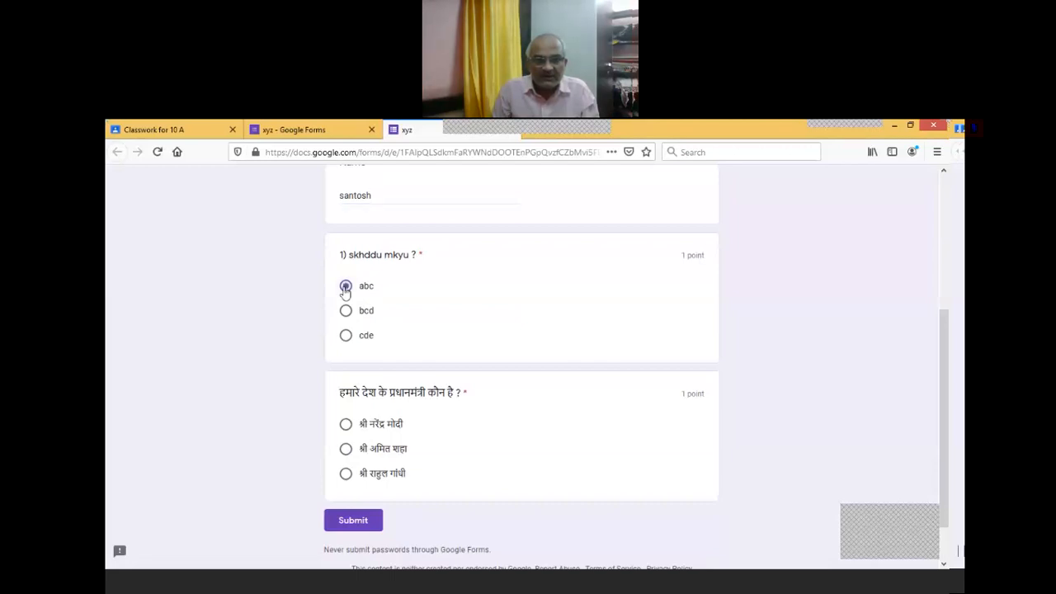
pyautogui.click(346, 426)
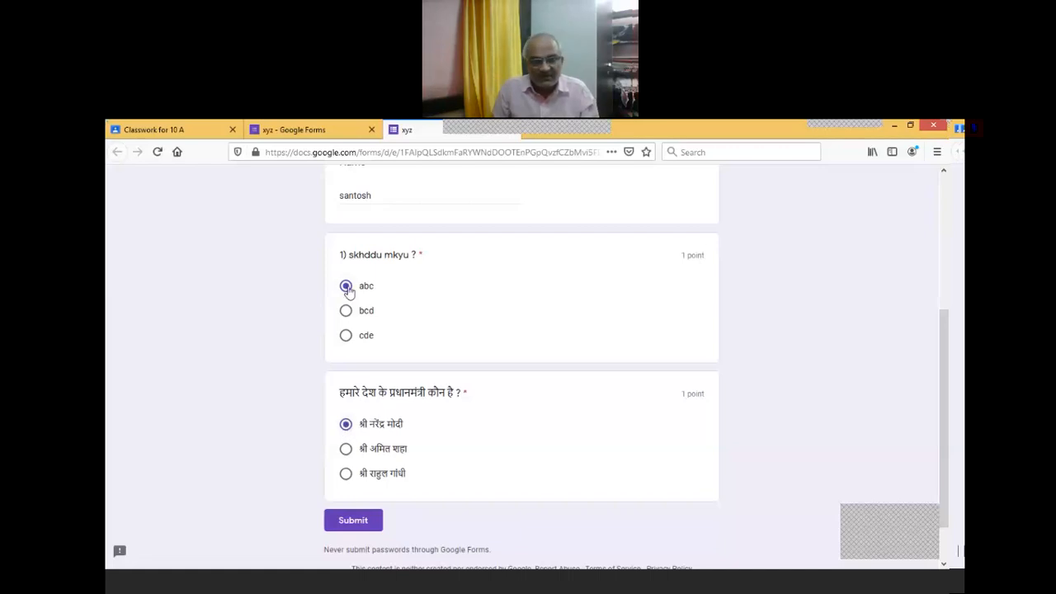
pyautogui.click(355, 521)
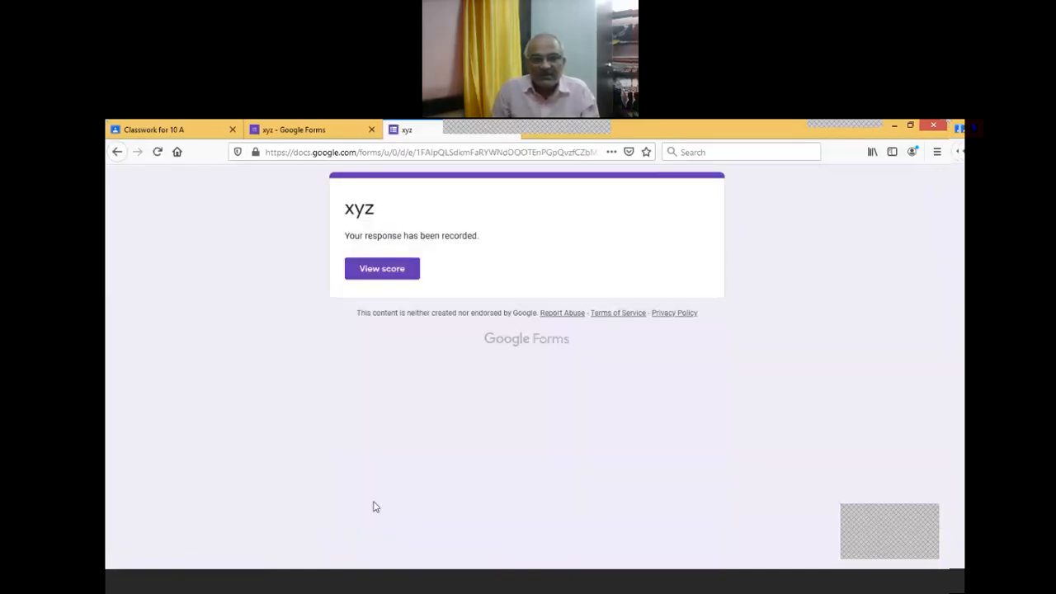
# View the score of the submitted quiz and check the marking of each answer.
pyautogui.click(368, 273)
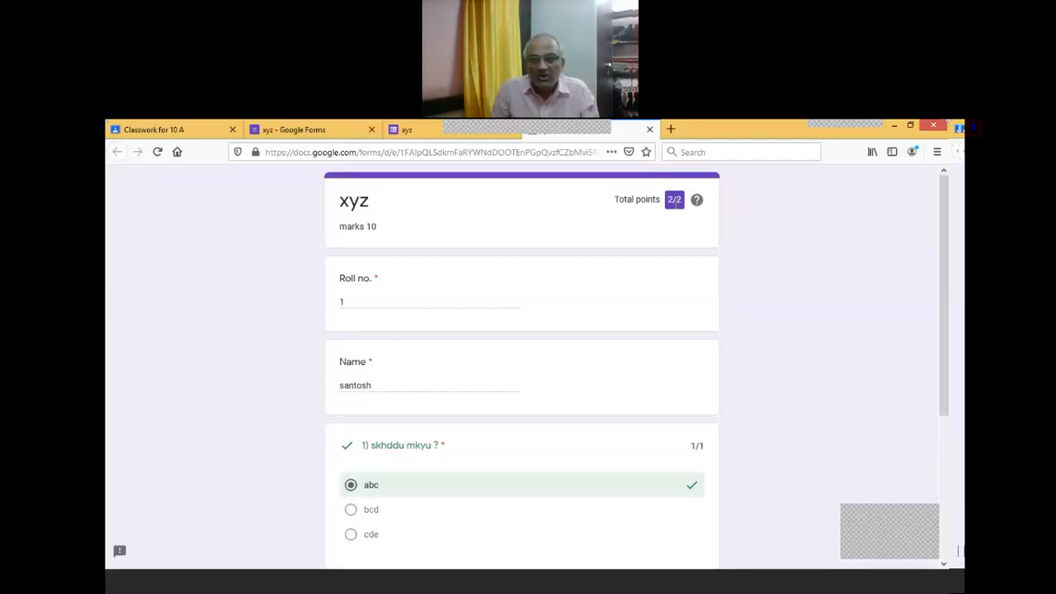
pyautogui.moveTo(949, 217); pyautogui.dragTo(949, 343)
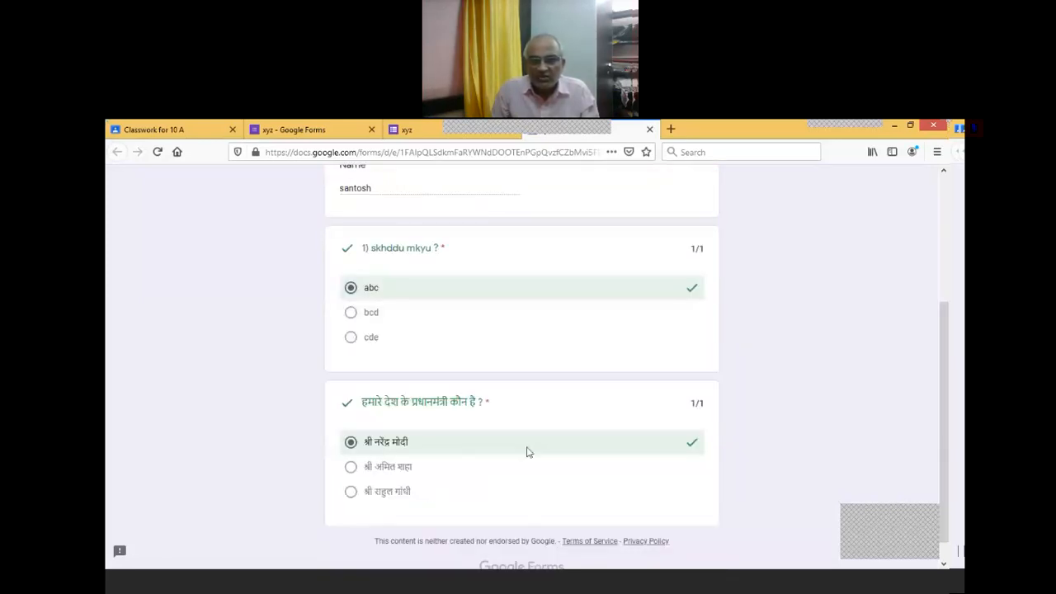
pyautogui.moveTo(946, 414); pyautogui.dragTo(948, 285)
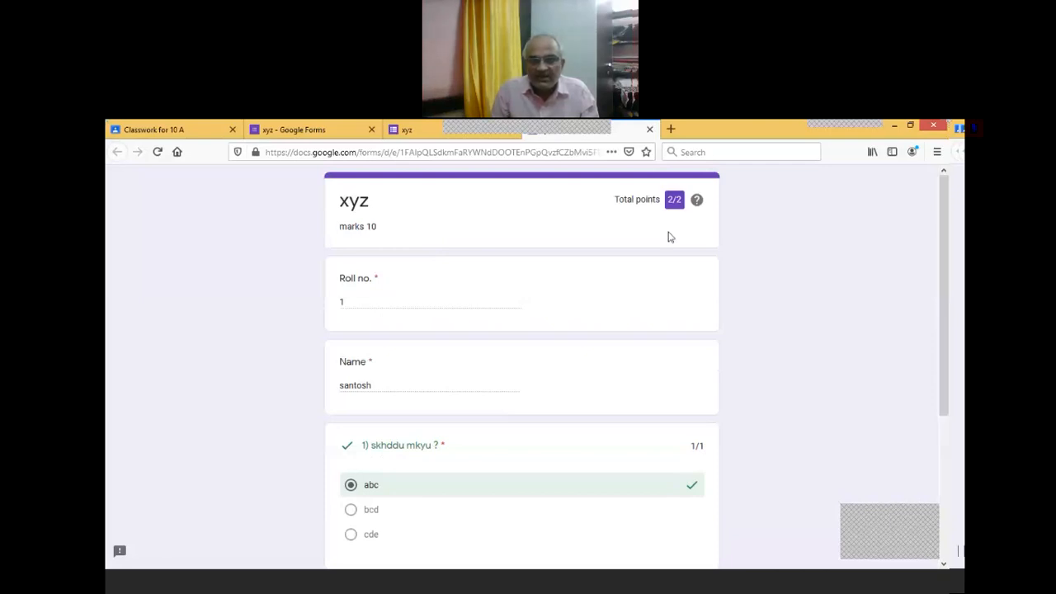
# Return to the quiz editor and review the form's responses by summary, by question and individually.
pyautogui.click(407, 132)
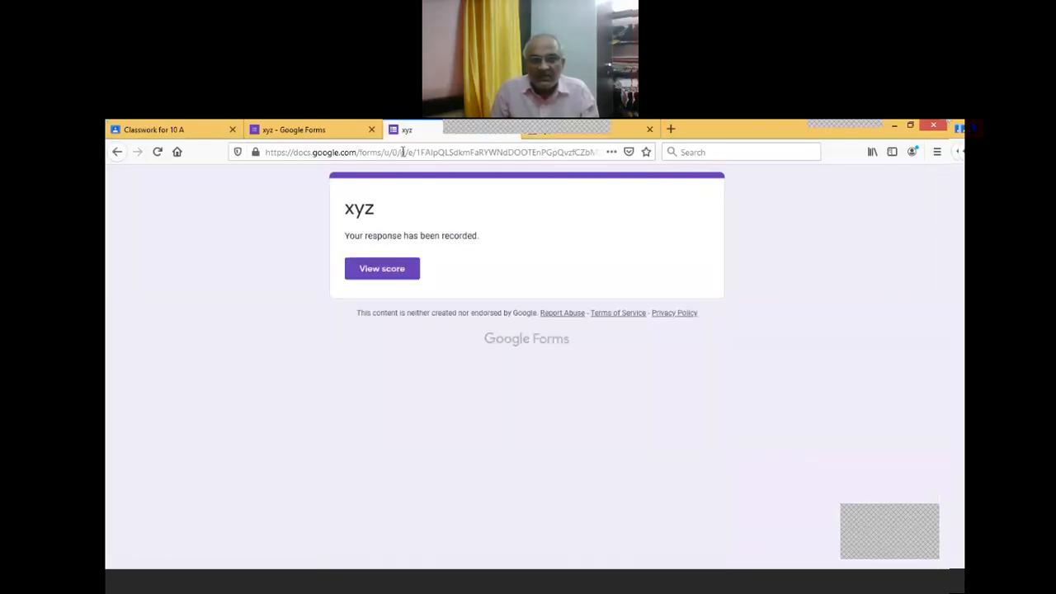
pyautogui.click(312, 132)
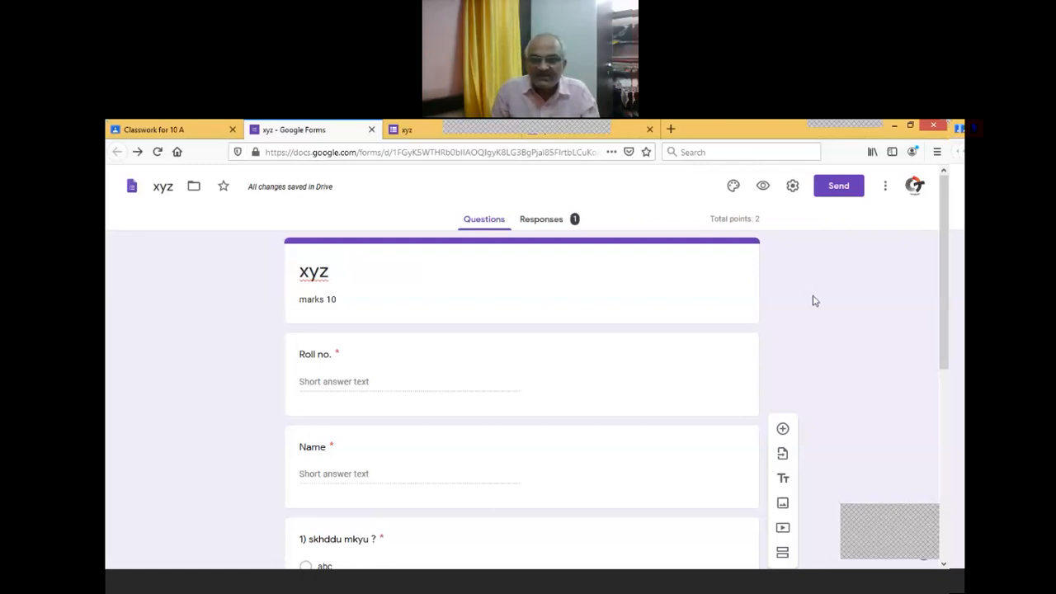
pyautogui.click(552, 220)
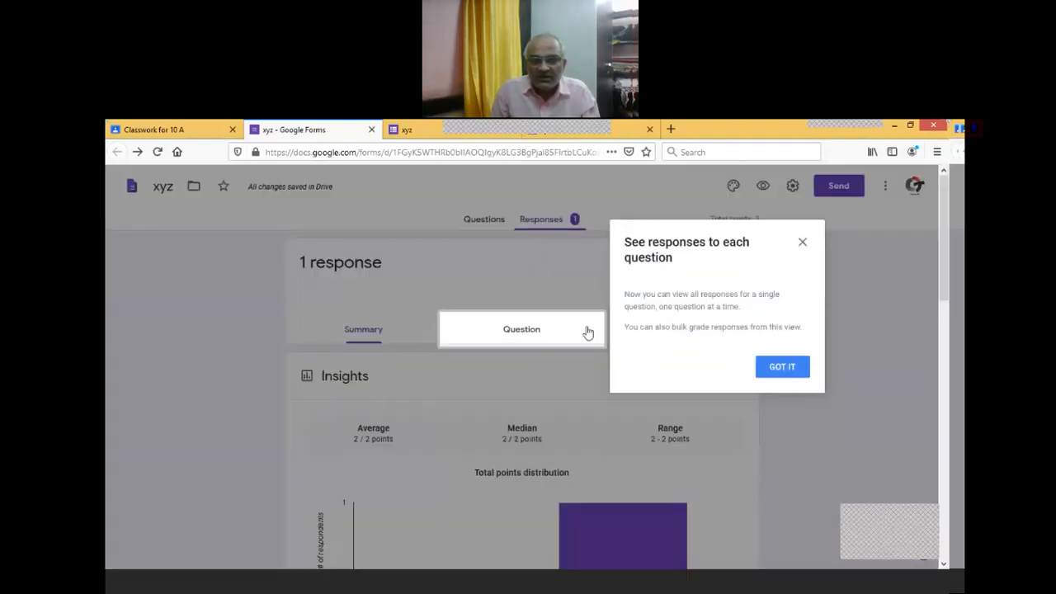
pyautogui.click(791, 364)
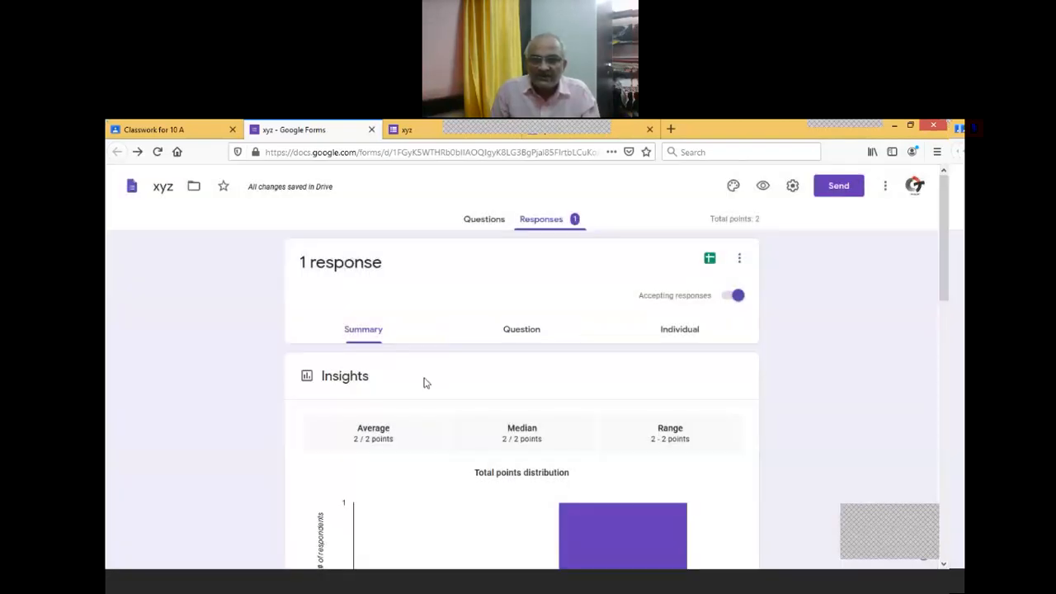
pyautogui.moveTo(946, 205); pyautogui.dragTo(947, 236)
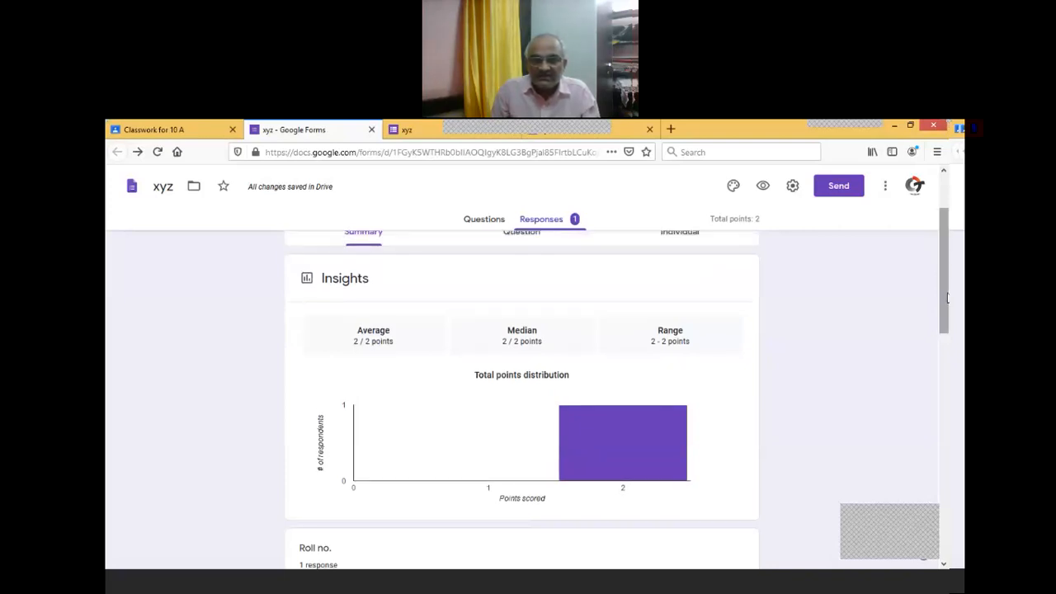
pyautogui.scroll(2, 714, 369)
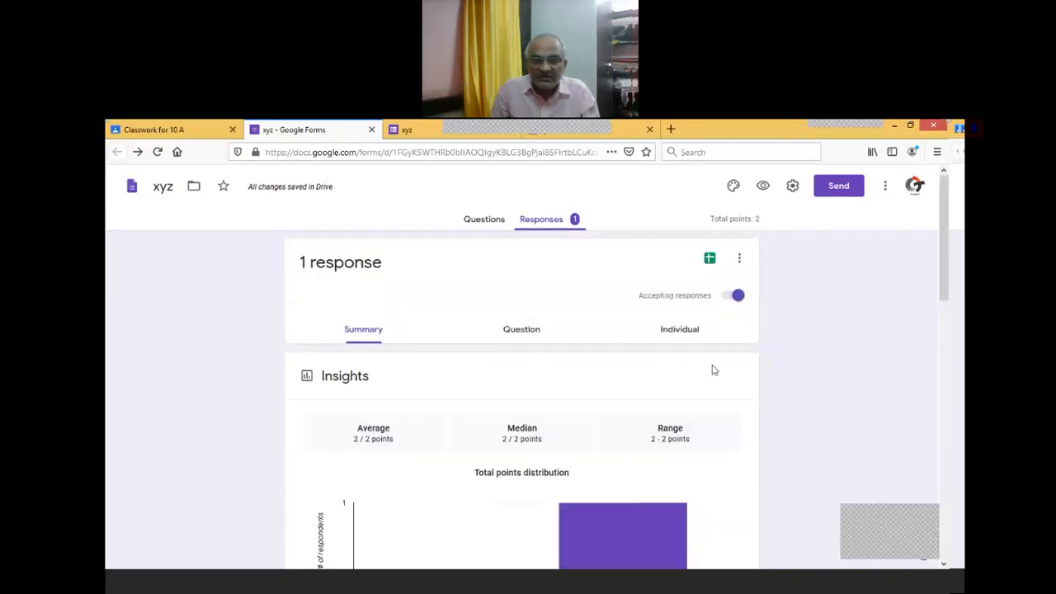
pyautogui.click(522, 332)
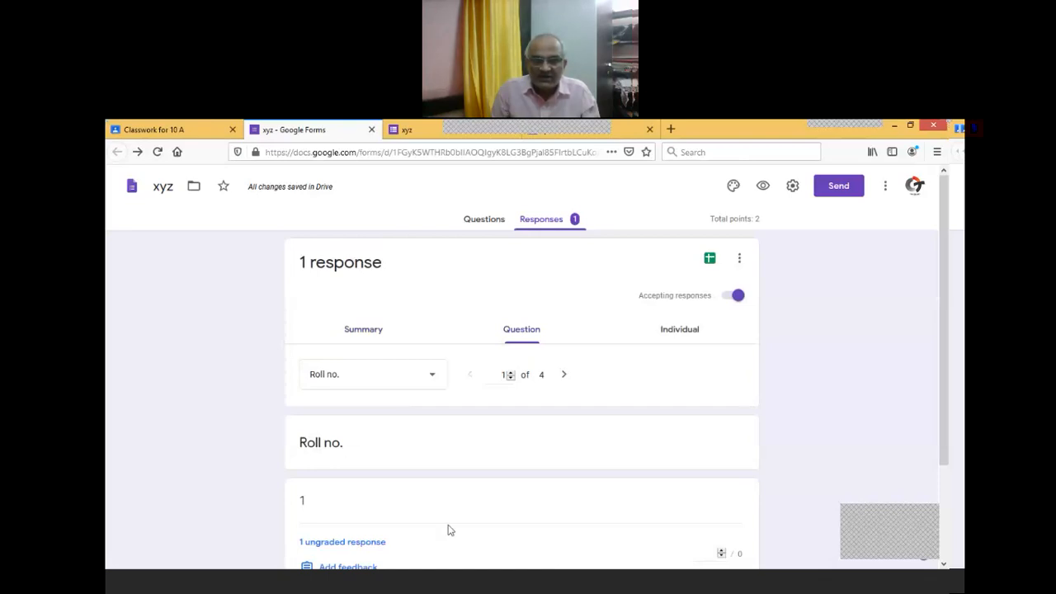
pyautogui.click(690, 335)
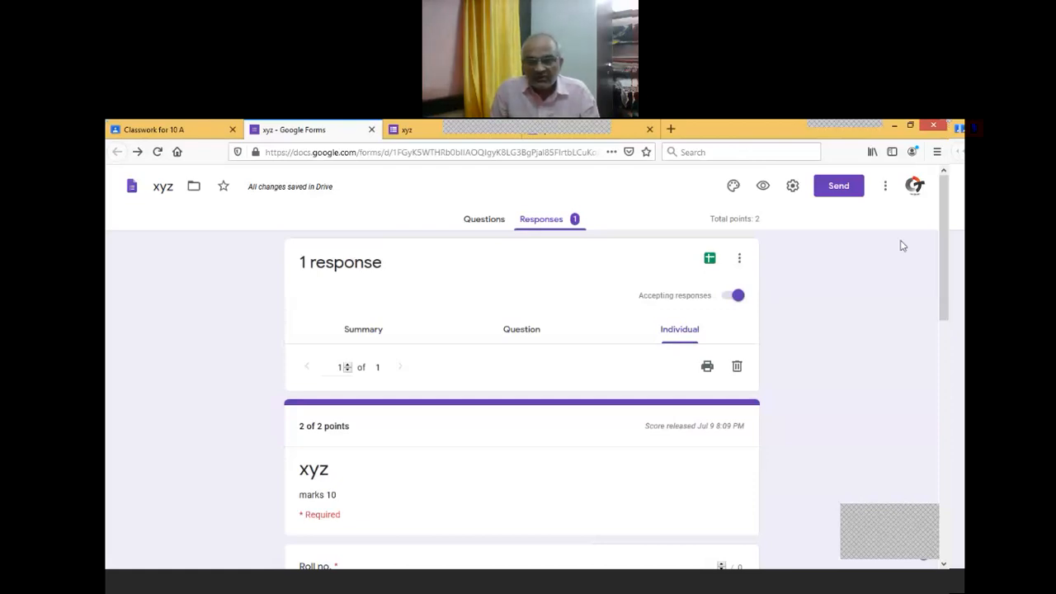
pyautogui.moveTo(945, 238); pyautogui.dragTo(947, 211)
# Download the form responses as a CSV and save the zipped file as xyz.csv on the Desktop.
pyautogui.click(740, 261)
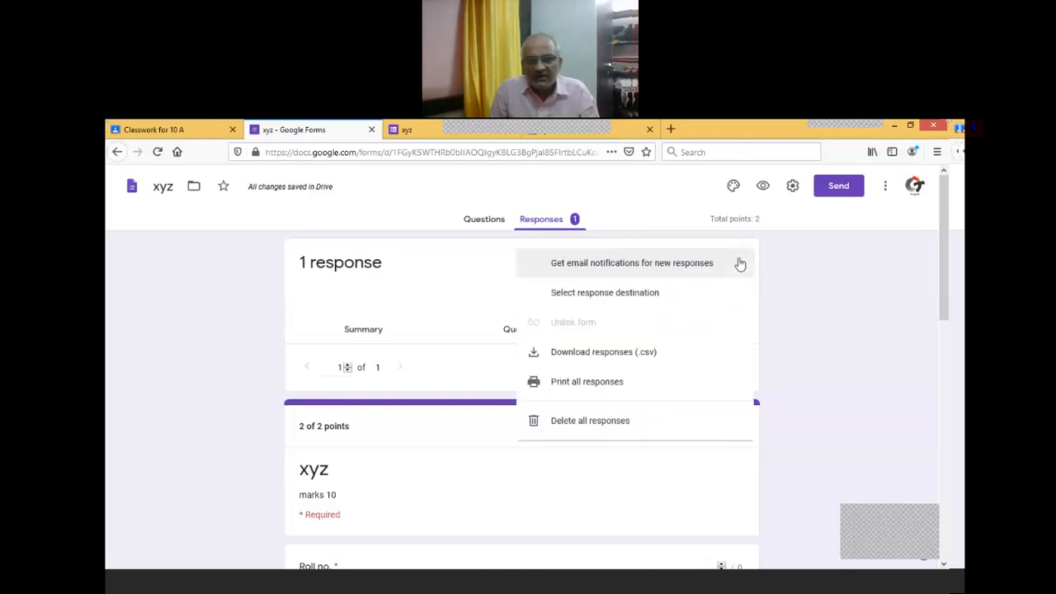
pyautogui.click(637, 360)
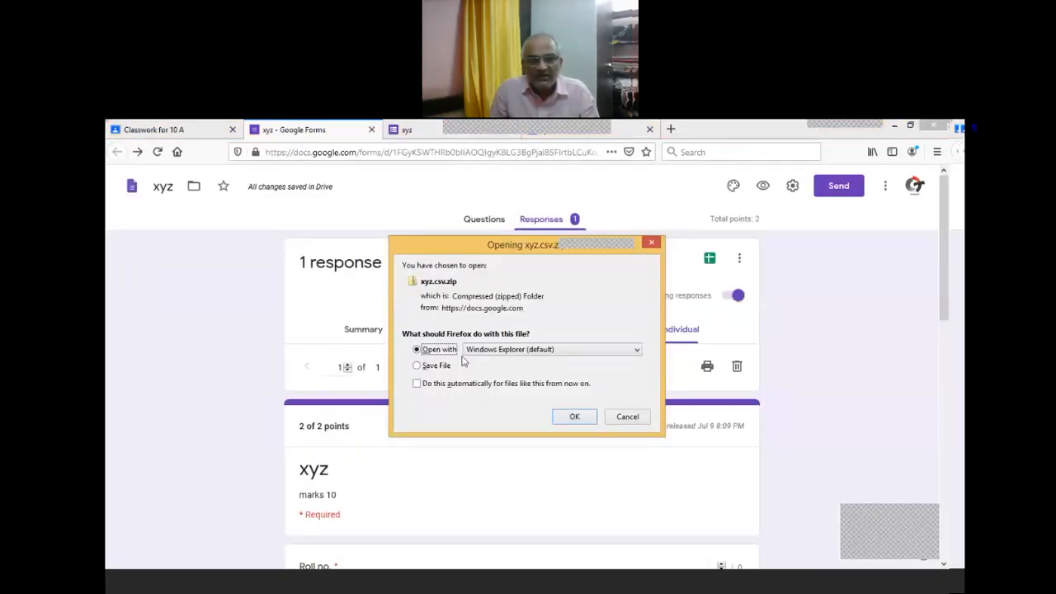
pyautogui.click(417, 366)
pyautogui.click(575, 418)
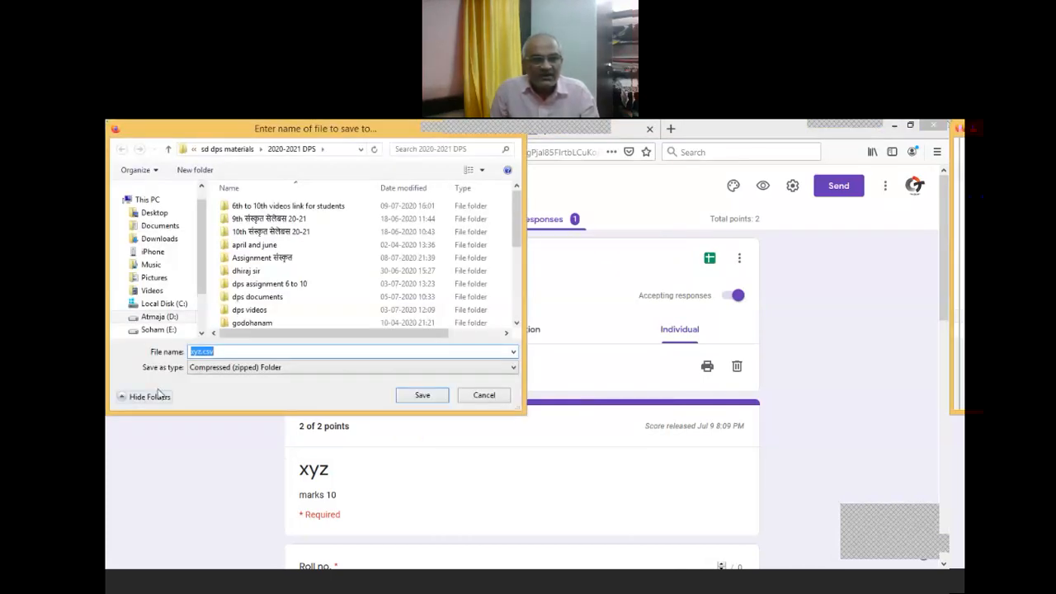
pyautogui.click(155, 213)
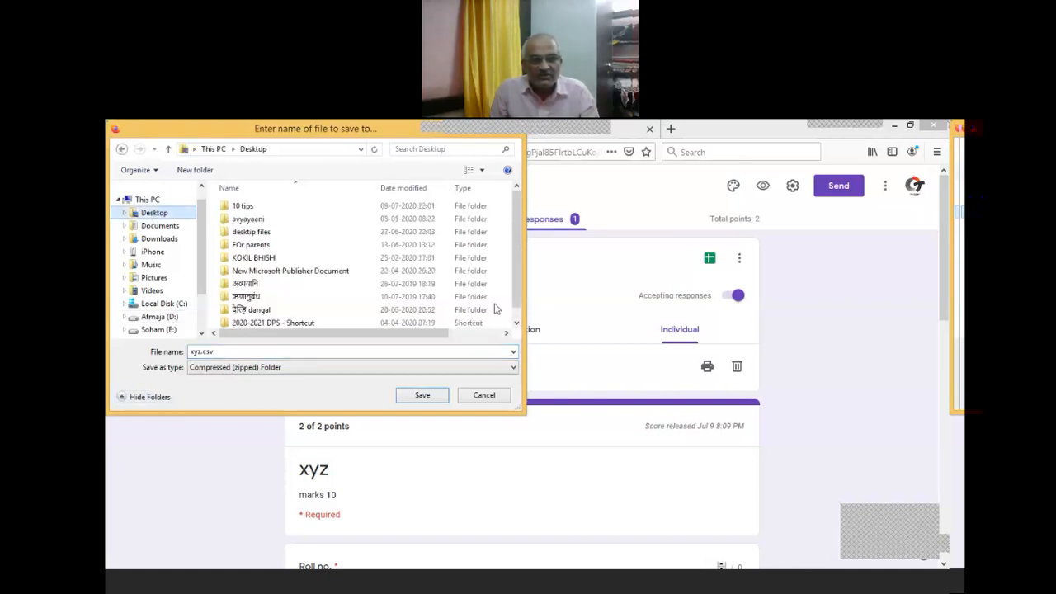
pyautogui.click(431, 401)
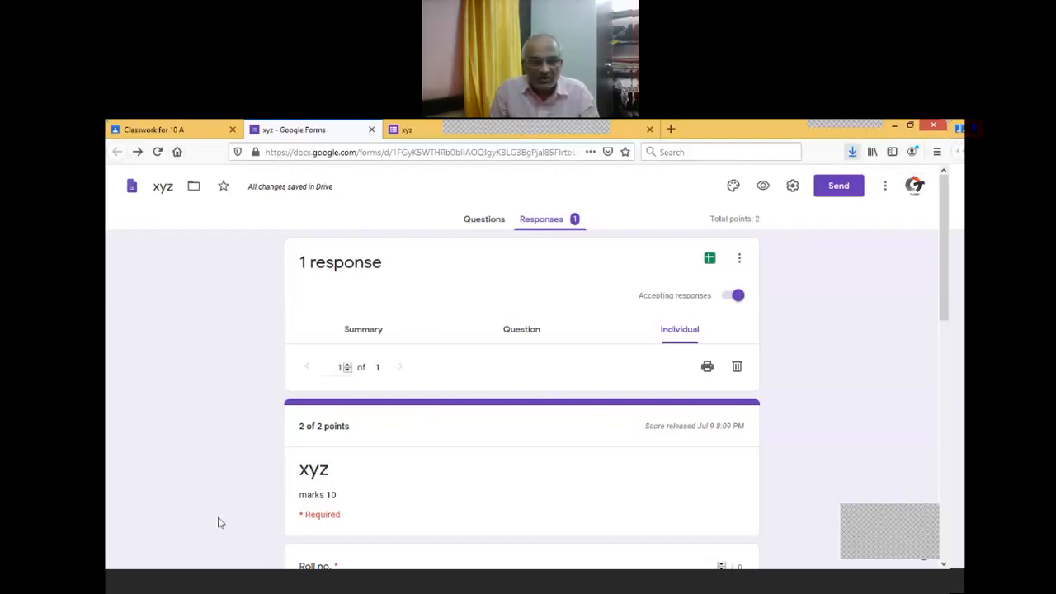
# Open the downloaded xyz.csv.zip to inspect the responses, and return to the quiz form in the browser.
pyautogui.click(853, 152)
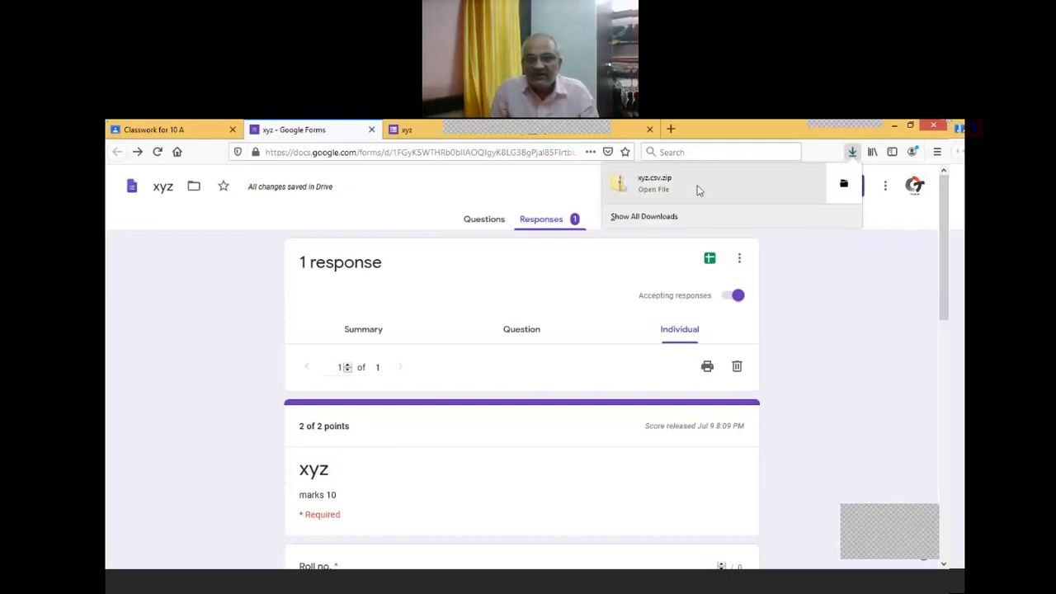
pyautogui.click(697, 191)
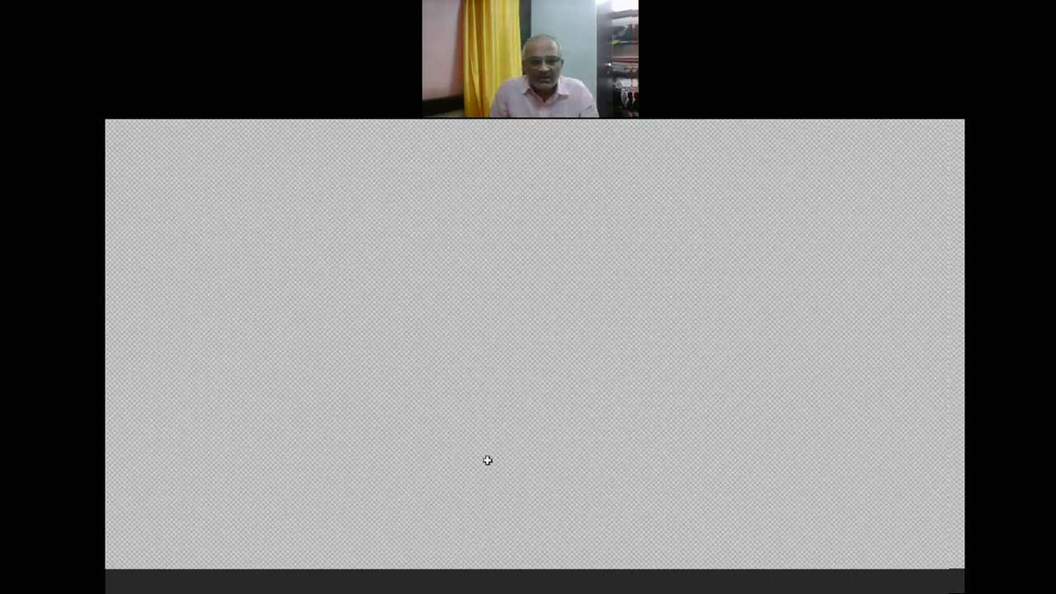
pyautogui.click(310, 582)
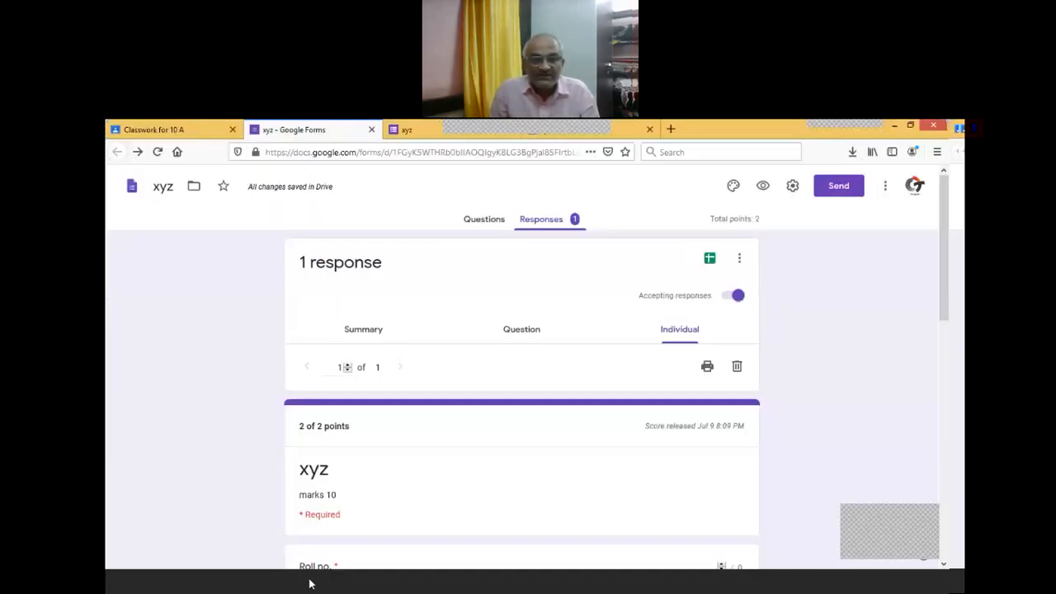
# Return to the "xyz" assignment in Google Classroom and save it as a draft.
pyautogui.click(175, 130)
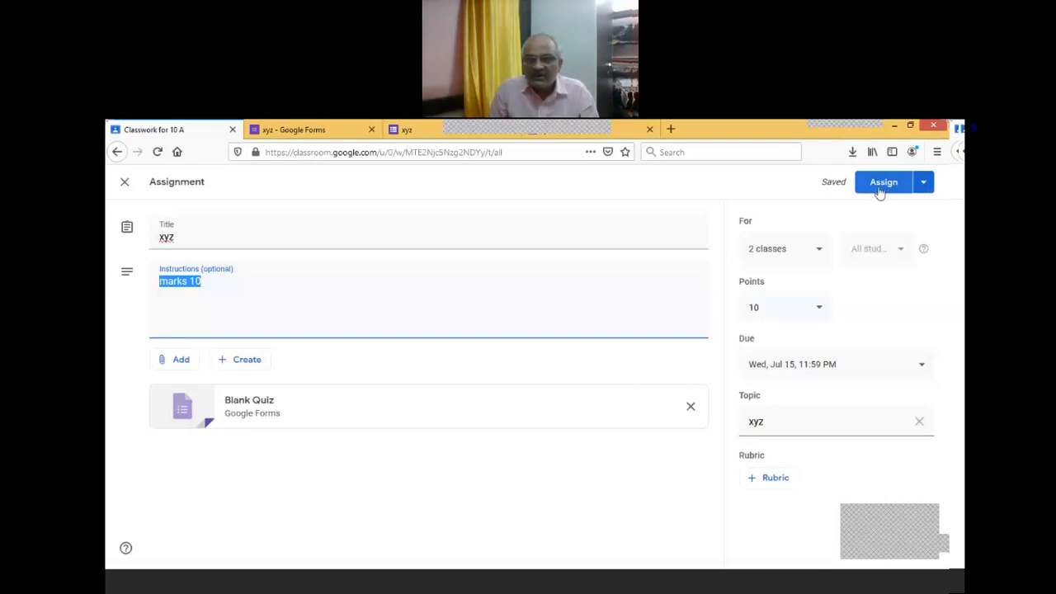
pyautogui.click(926, 182)
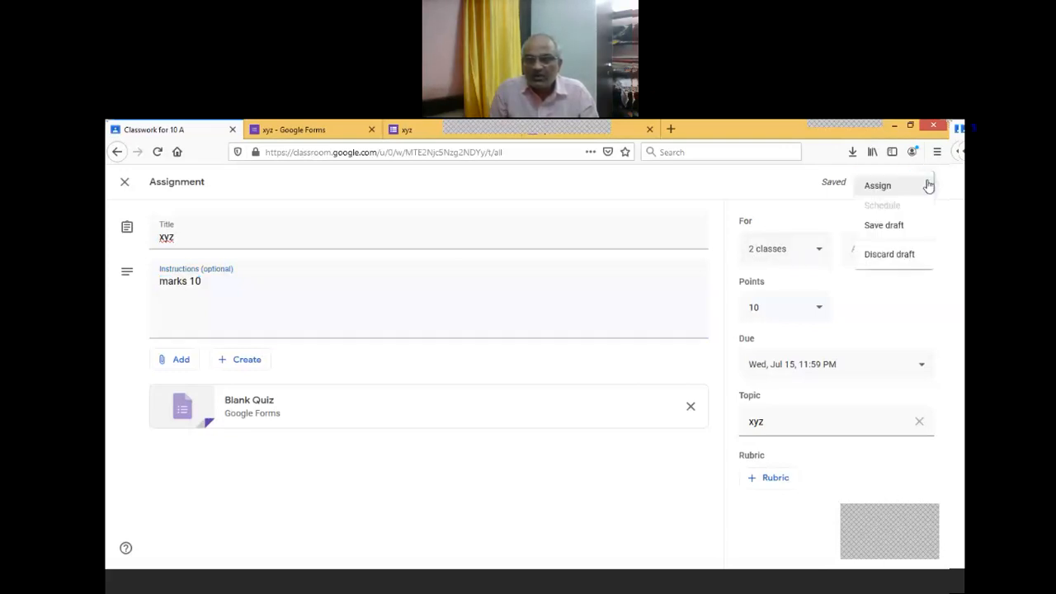
pyautogui.click(905, 233)
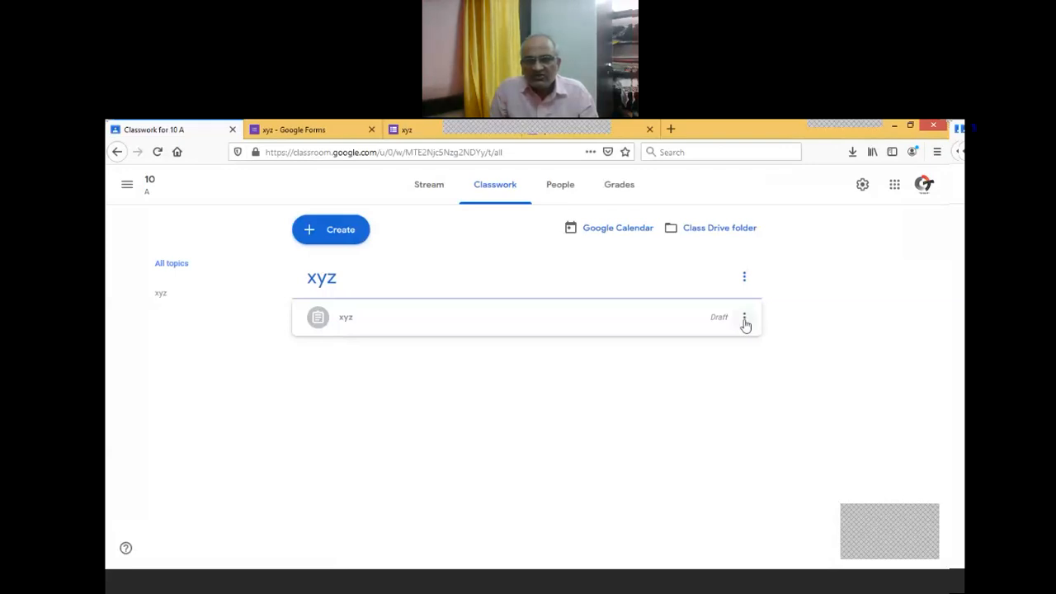
# Reopen the draft "xyz" assignment for editing and dismiss the tip about adding or creating materials.
pyautogui.click(744, 318)
pyautogui.click(695, 345)
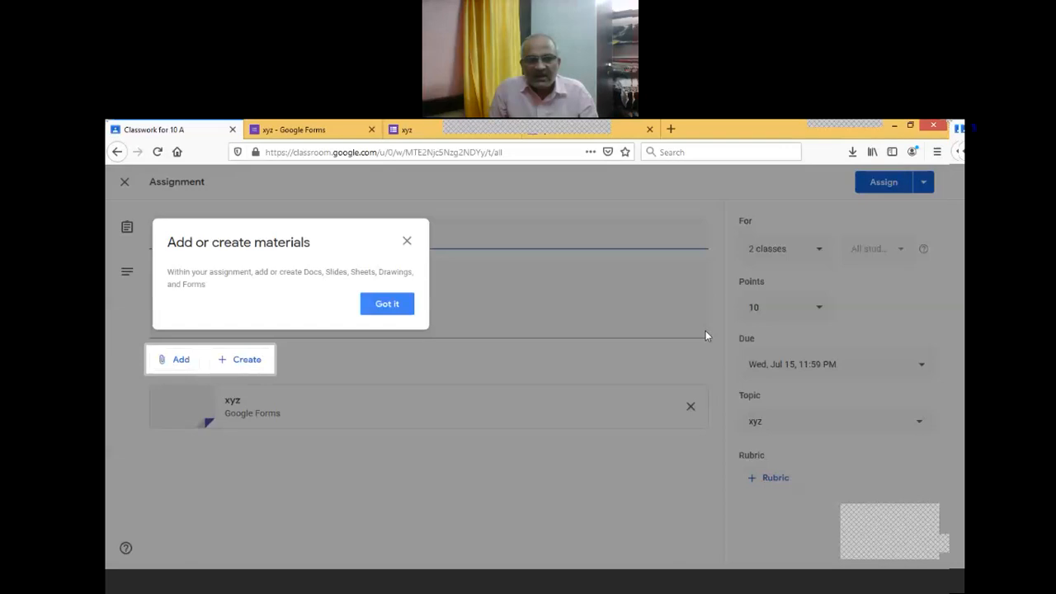
pyautogui.click(390, 307)
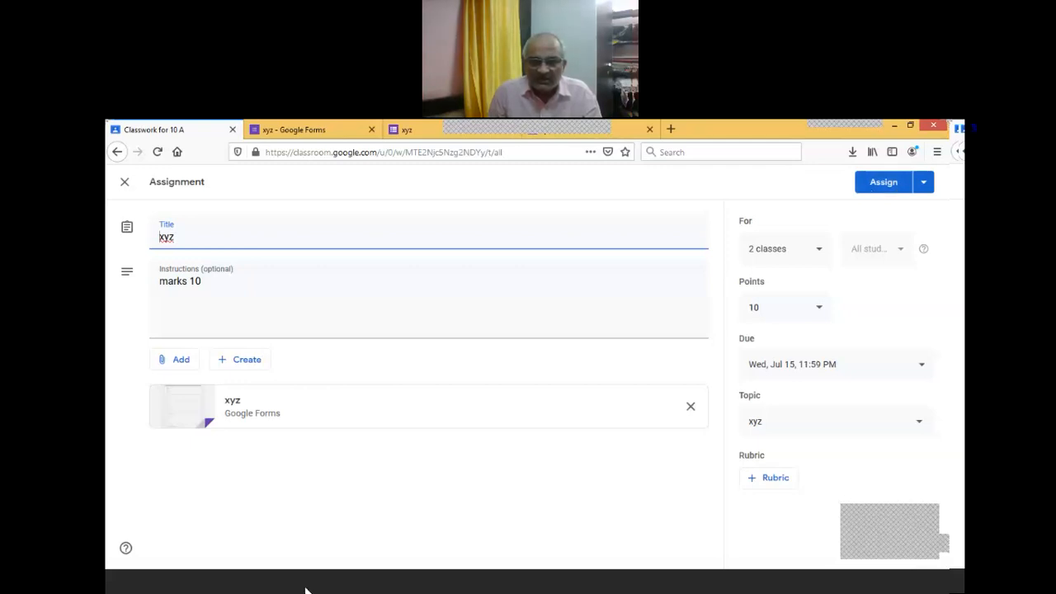
pyautogui.click(430, 589)
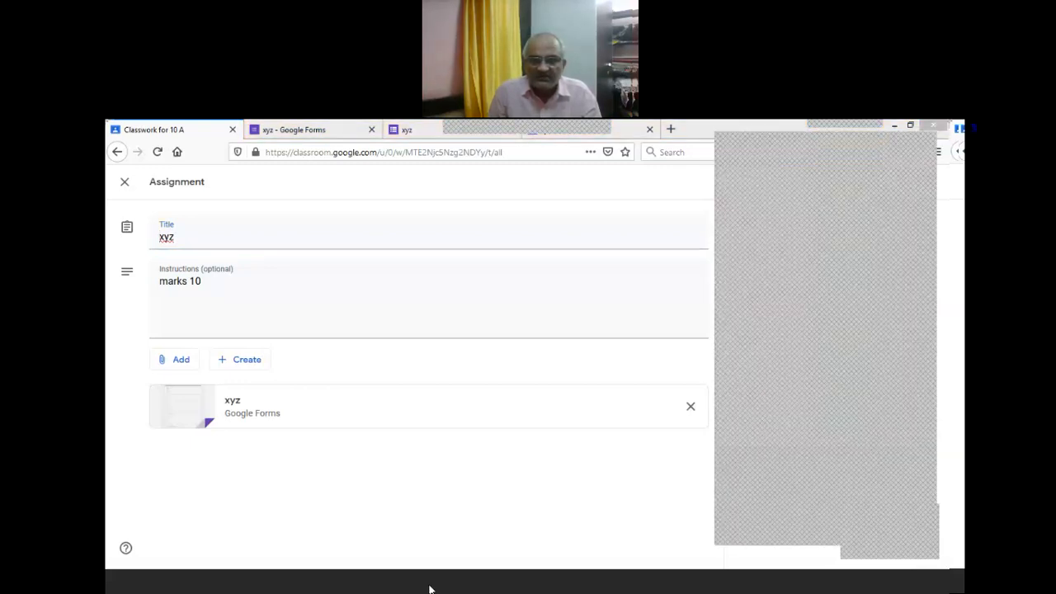
pyautogui.moveTo(593, 137)
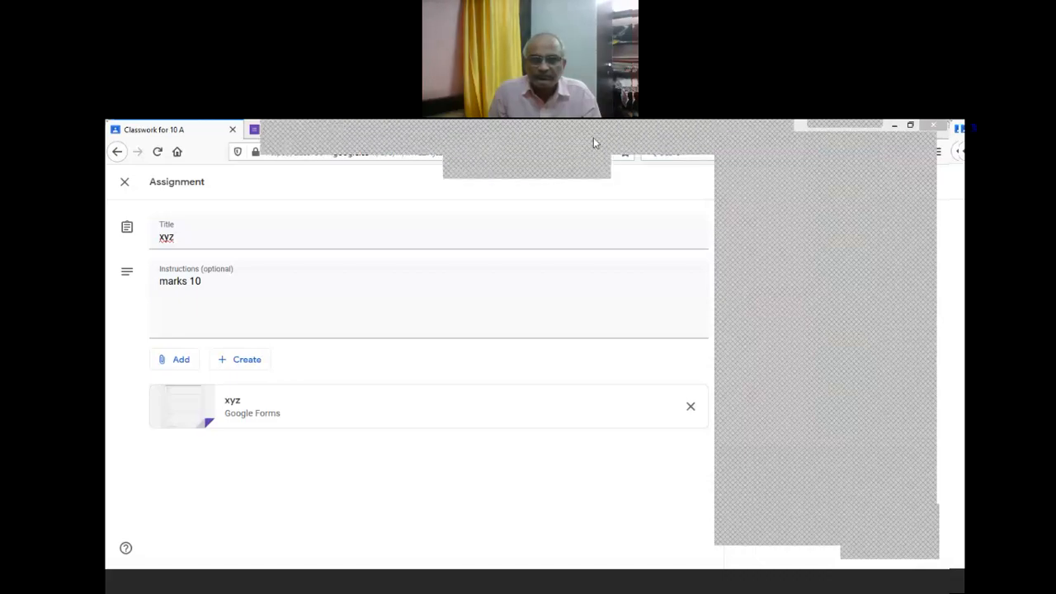